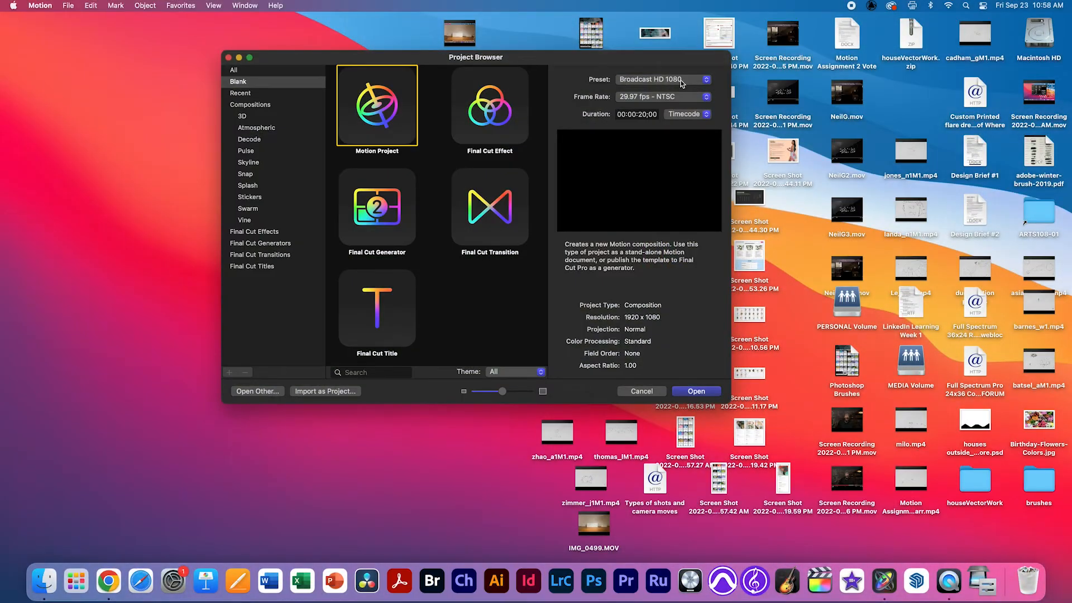
Create a blank Motion project with the Broadcast HD 1080 preset, a frame rate of 24 fps and a 20-second duration.
{"action": "left_click", "coordinate": [681, 83]}
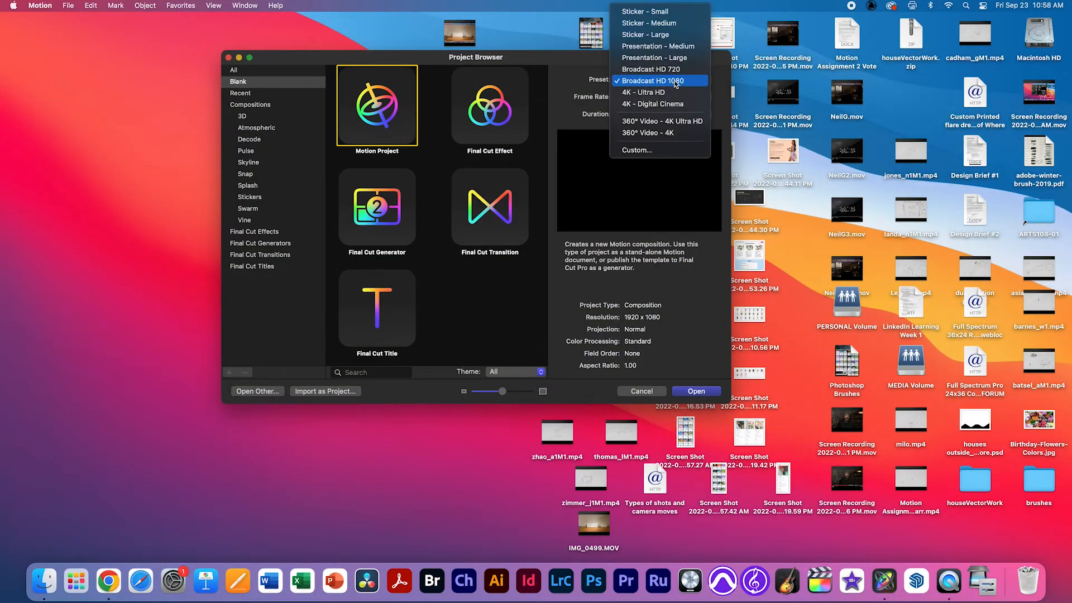
{"action": "left_click", "coordinate": [677, 83]}
{"action": "left_click", "coordinate": [647, 98]}
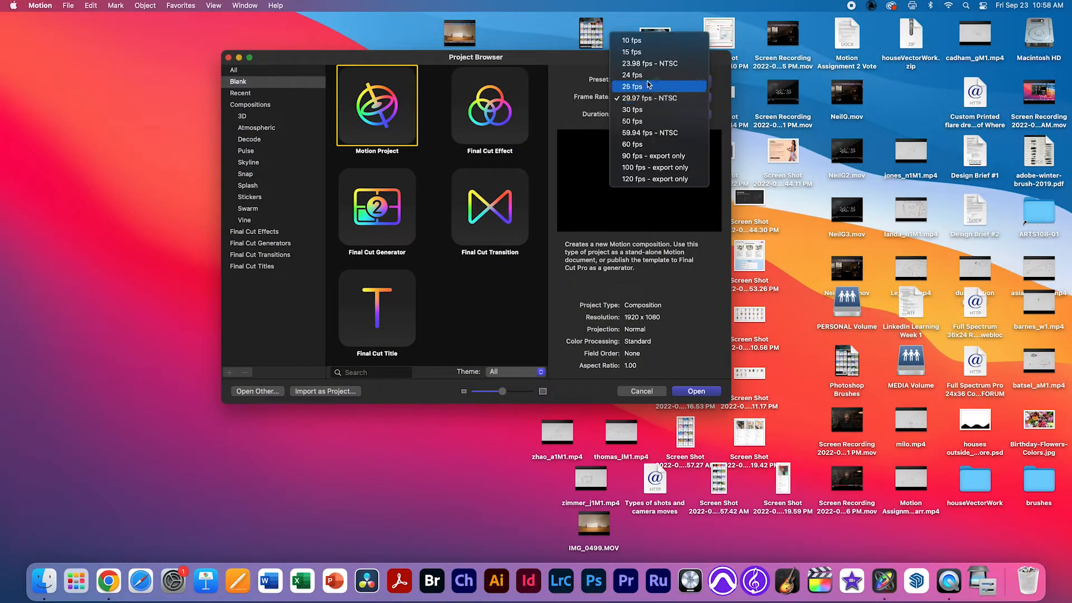
{"action": "left_click", "coordinate": [649, 82]}
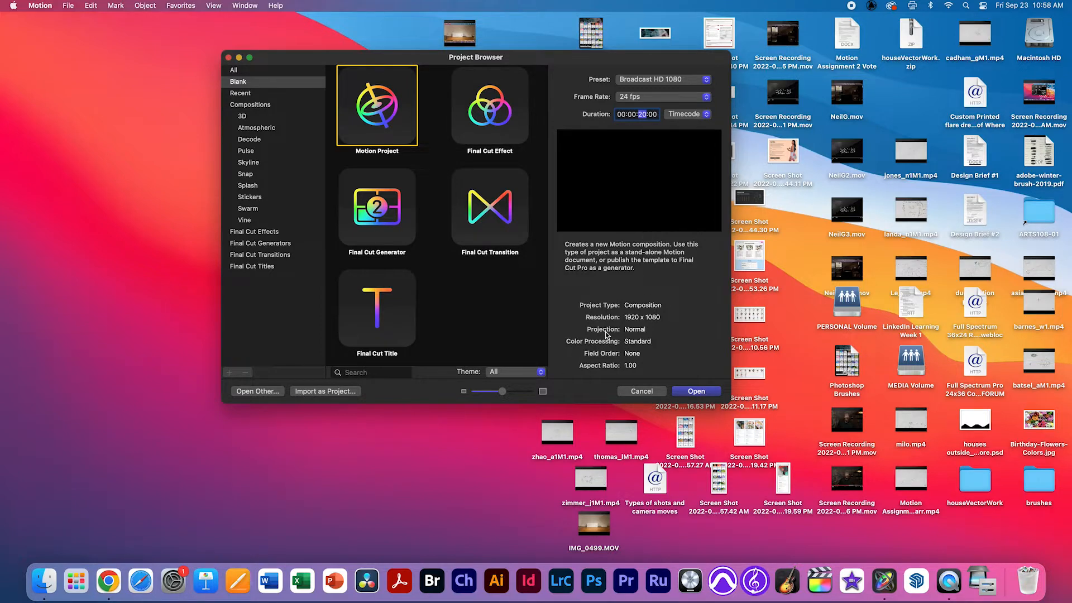
{"action": "left_click", "coordinate": [700, 387]}
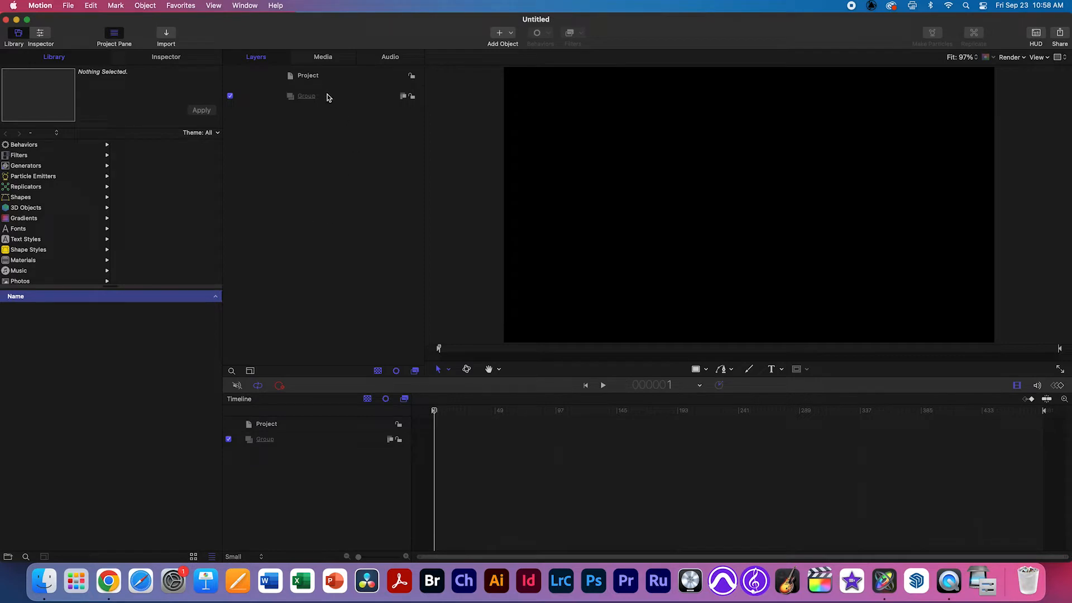
Inspect the general properties of the project, including its frame size, frame rate and duration.
{"action": "left_click", "coordinate": [323, 79]}
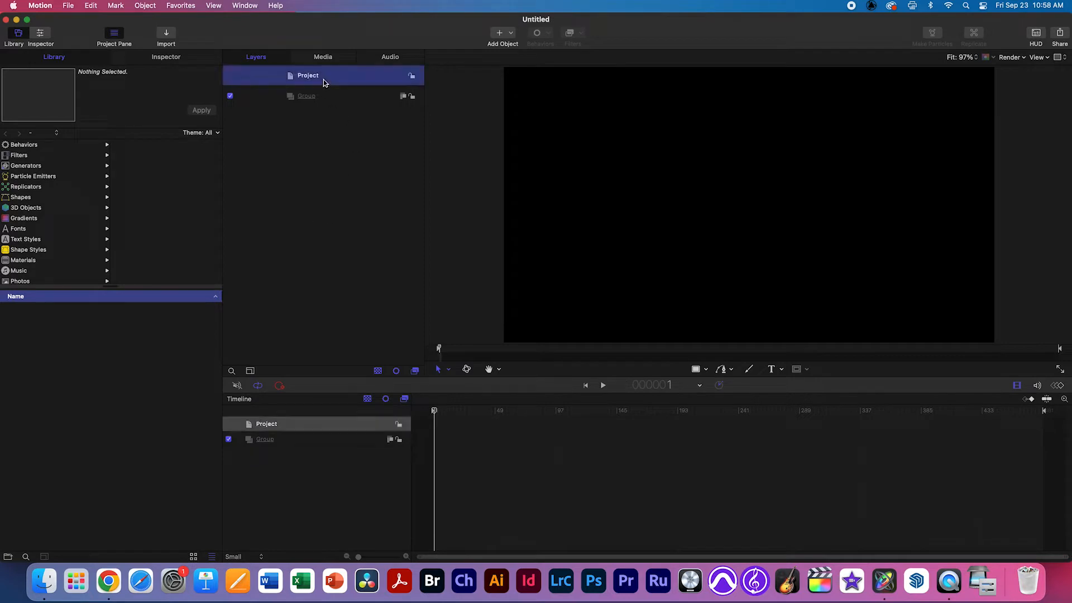
{"action": "left_click", "coordinate": [185, 59]}
{"action": "left_click", "coordinate": [46, 140]}
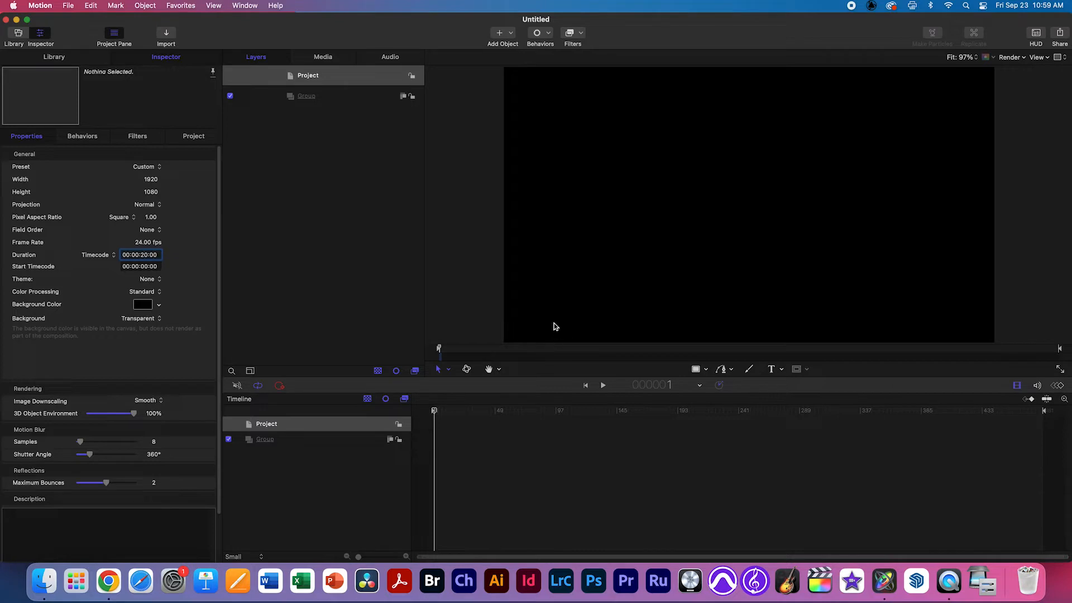
Draw a small circle in the group, left of the canvas centre at about X -538 px, Y -117 px, and select it.
{"action": "left_click", "coordinate": [322, 98]}
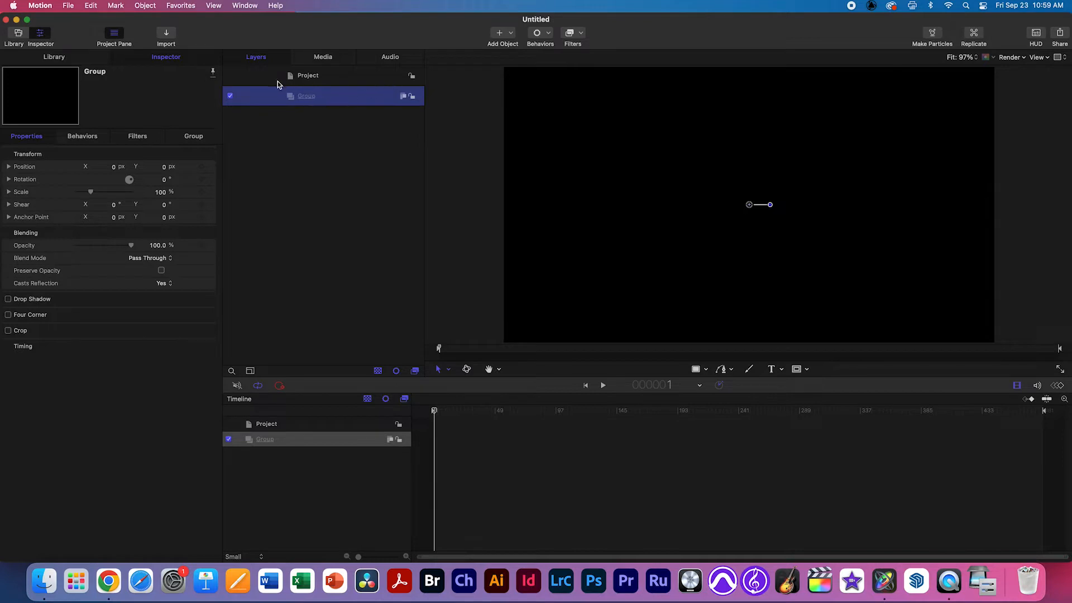
{"action": "left_click", "coordinate": [706, 369]}
{"action": "left_click", "coordinate": [708, 399]}
{"action": "mouse_move", "coordinate": [595, 218]}
{"action": "left_mouse_down"}
{"action": "mouse_move", "coordinate": [642, 273]}
{"action": "mouse_move", "coordinate": [633, 253]}
{"action": "left_mouse_up"}
{"action": "left_click", "coordinate": [310, 119]}
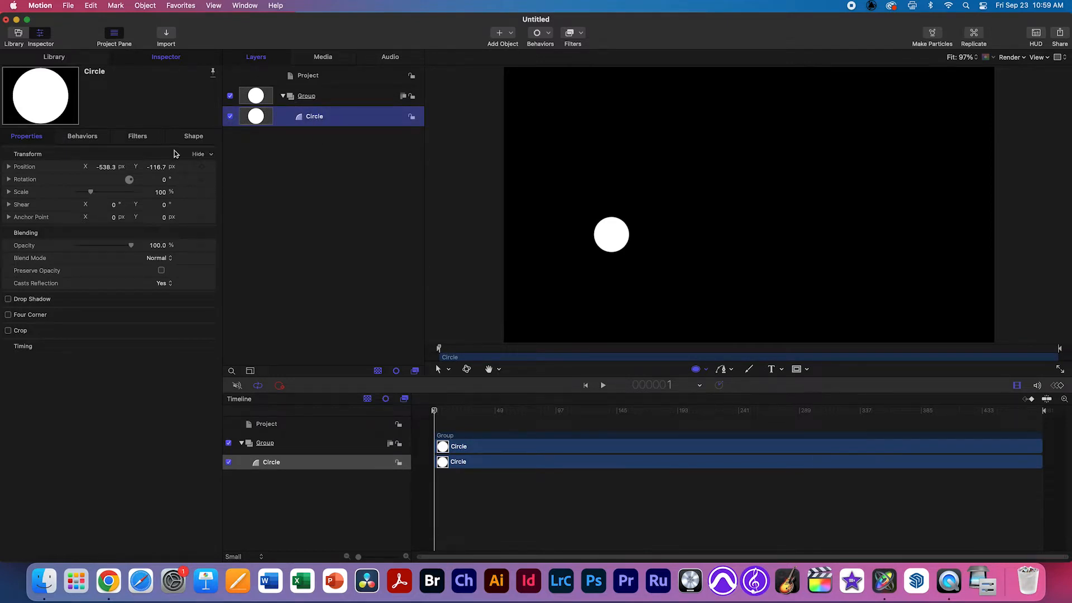
Show the circle's shape settings, activate the Transform tool and nudge the circle slightly to the left on the canvas.
{"action": "left_click", "coordinate": [193, 136]}
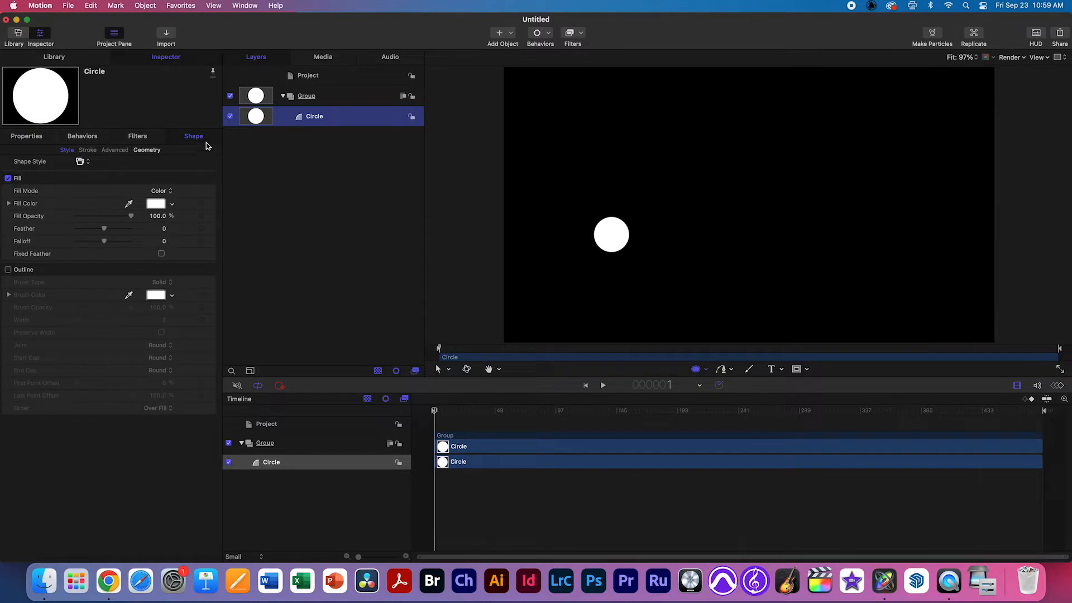
{"action": "left_click", "coordinate": [438, 369]}
{"action": "left_click", "coordinate": [449, 369]}
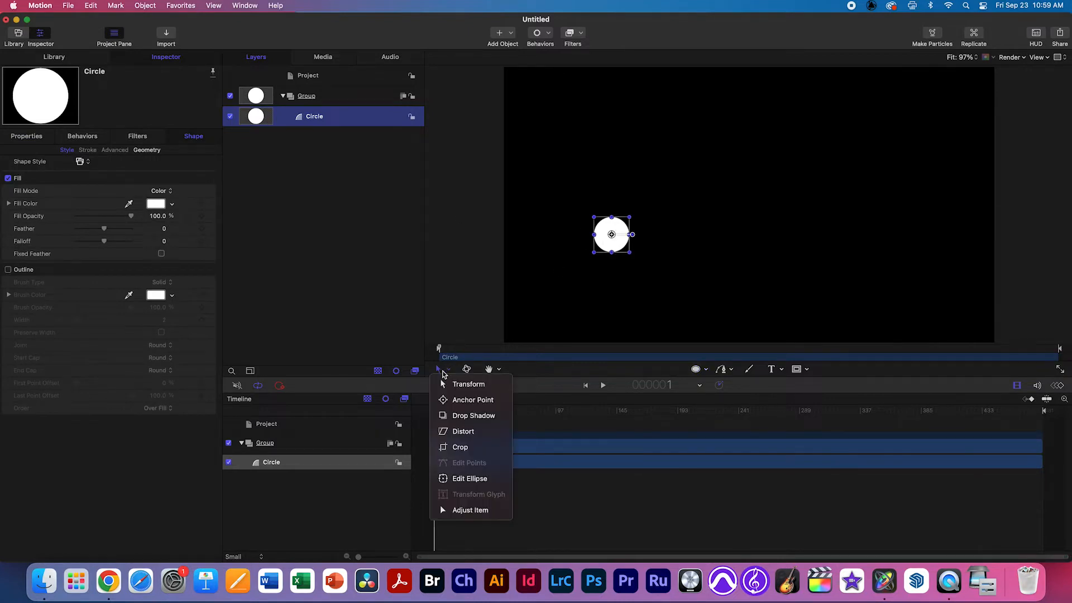
{"action": "left_click", "coordinate": [460, 387]}
{"action": "left_click", "coordinate": [613, 252]}
{"action": "left_click_drag", "start_coordinate": [613, 251], "coordinate": [612, 249]}
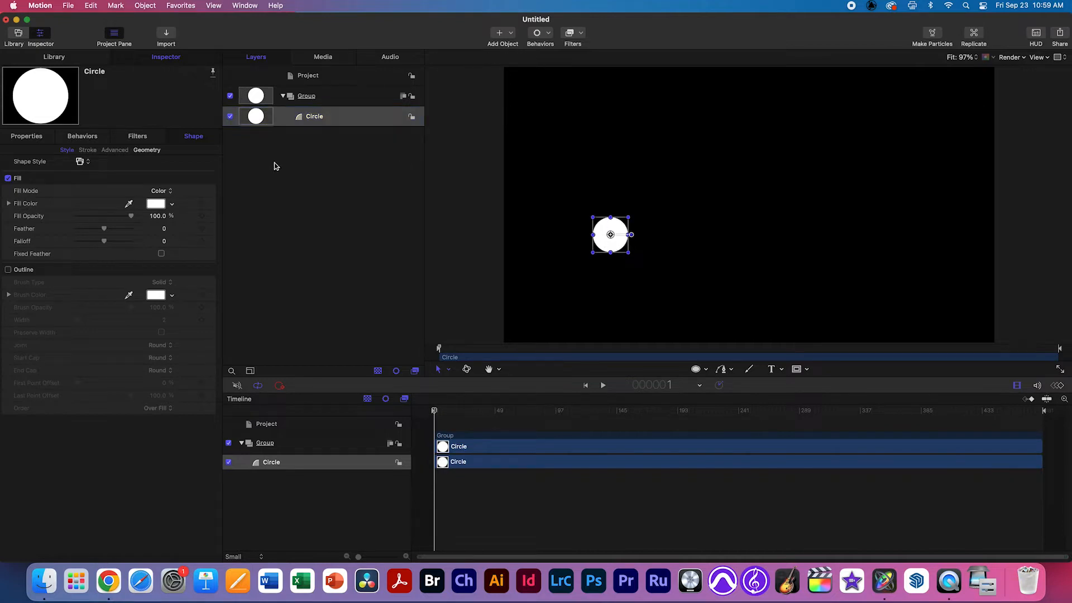
Give the circle a light turquoise fill and enable a yellow outline around it.
{"action": "left_click", "coordinate": [318, 118]}
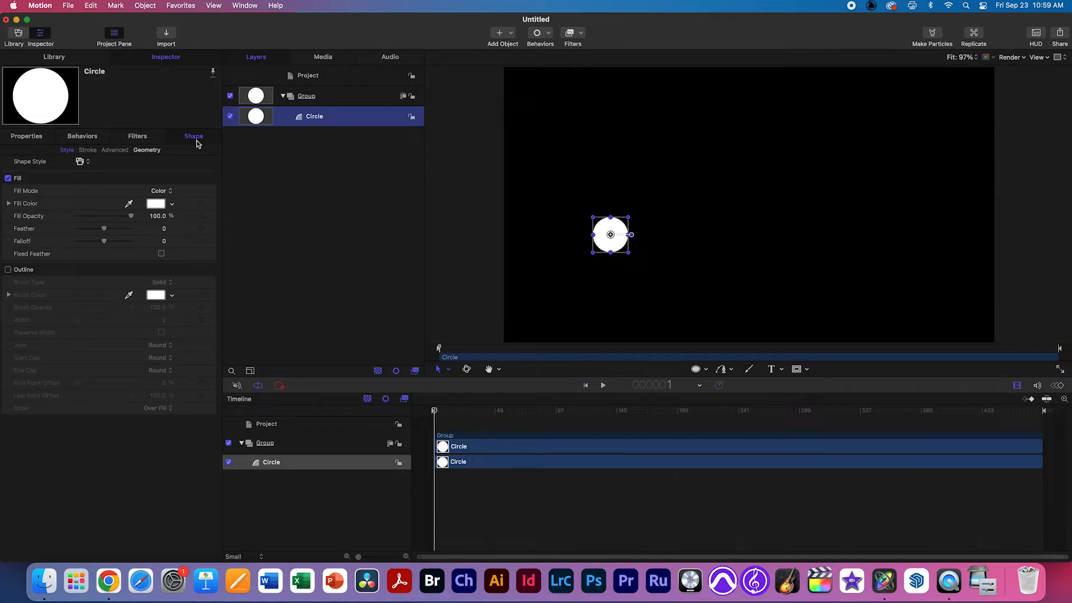
{"action": "left_click", "coordinate": [159, 204]}
{"action": "left_click_drag", "start_coordinate": [48, 491], "coordinate": [37, 456]}
{"action": "left_click", "coordinate": [4, 380]}
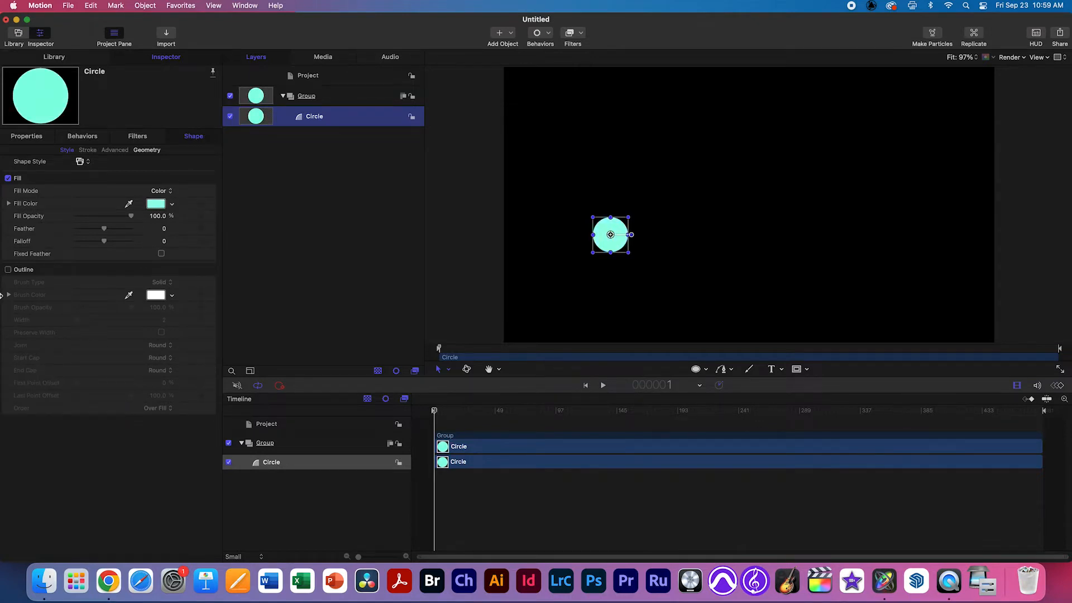
{"action": "left_click", "coordinate": [8, 270]}
{"action": "left_click", "coordinate": [155, 296]}
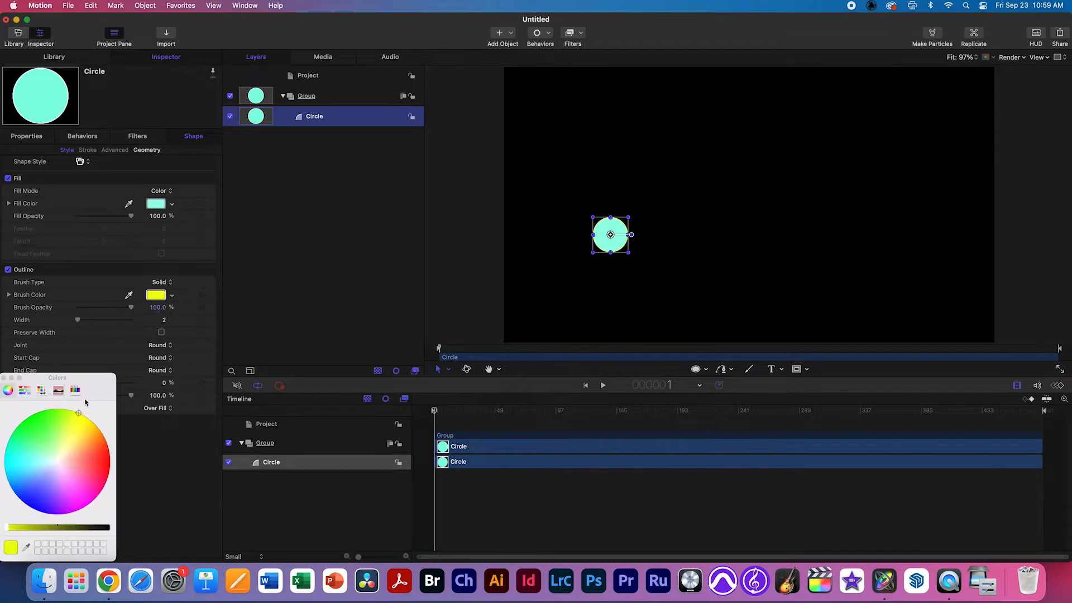
{"action": "left_click", "coordinate": [5, 380]}
Move the circle a little up and to the left on the canvas.
{"action": "left_click", "coordinate": [565, 263]}
{"action": "left_click", "coordinate": [610, 232]}
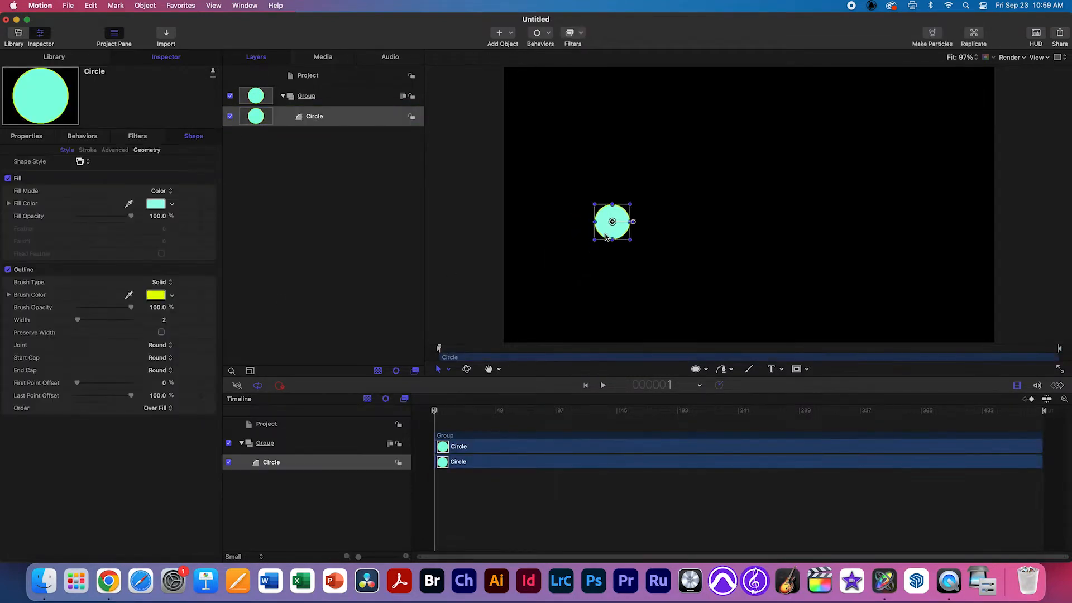
{"action": "left_click_drag", "start_coordinate": [618, 234], "coordinate": [606, 237]}
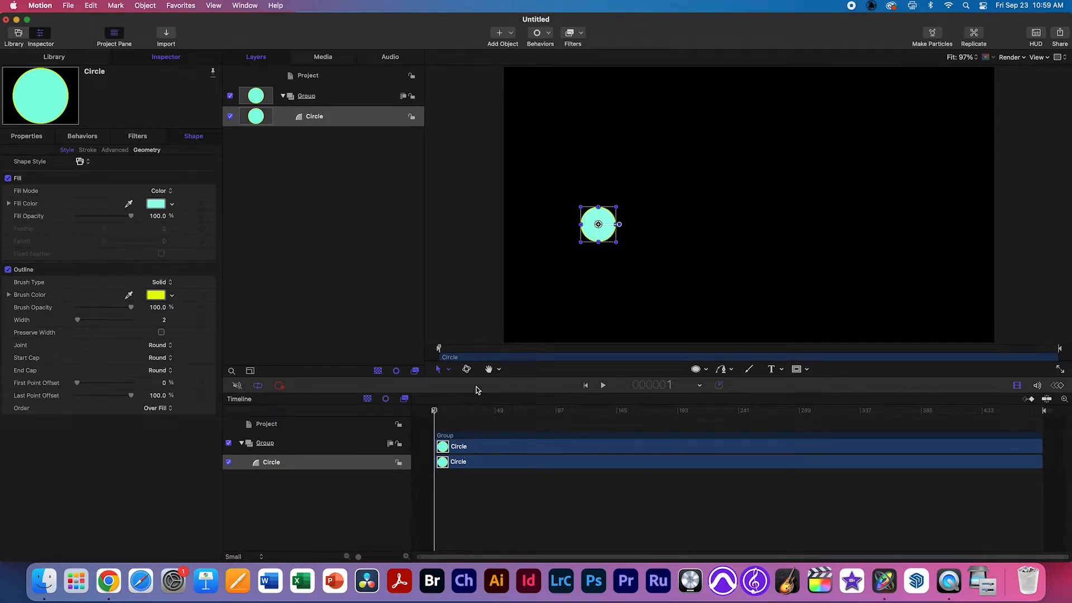
Scrub through the timeline, return to the first frame and add a Basic Motion Throw behavior to the circle.
{"action": "mouse_move", "coordinate": [446, 414]}
{"action": "left_mouse_down"}
{"action": "mouse_move", "coordinate": [742, 413]}
{"action": "mouse_move", "coordinate": [684, 413]}
{"action": "left_mouse_up"}
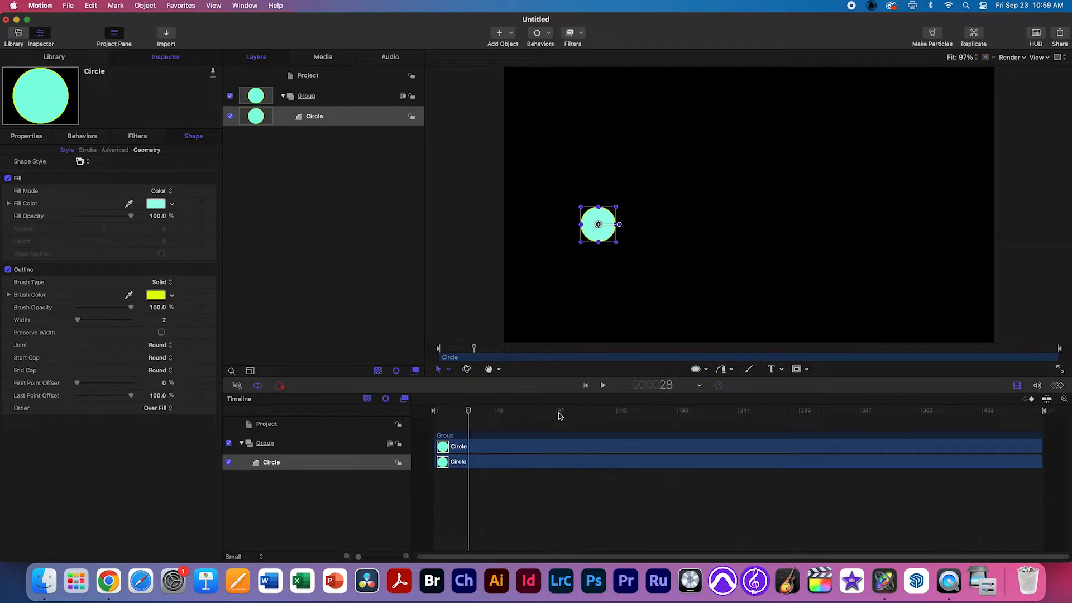
{"action": "left_click_drag", "start_coordinate": [1034, 413], "coordinate": [642, 412]}
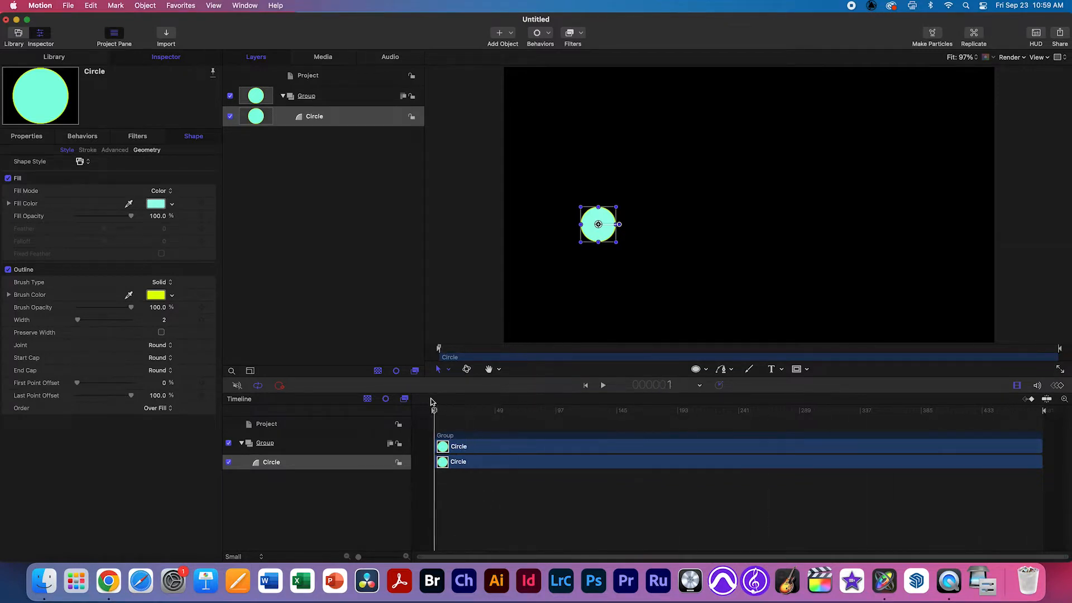
{"action": "left_click", "coordinate": [548, 37]}
{"action": "mouse_move", "coordinate": [580, 59]}
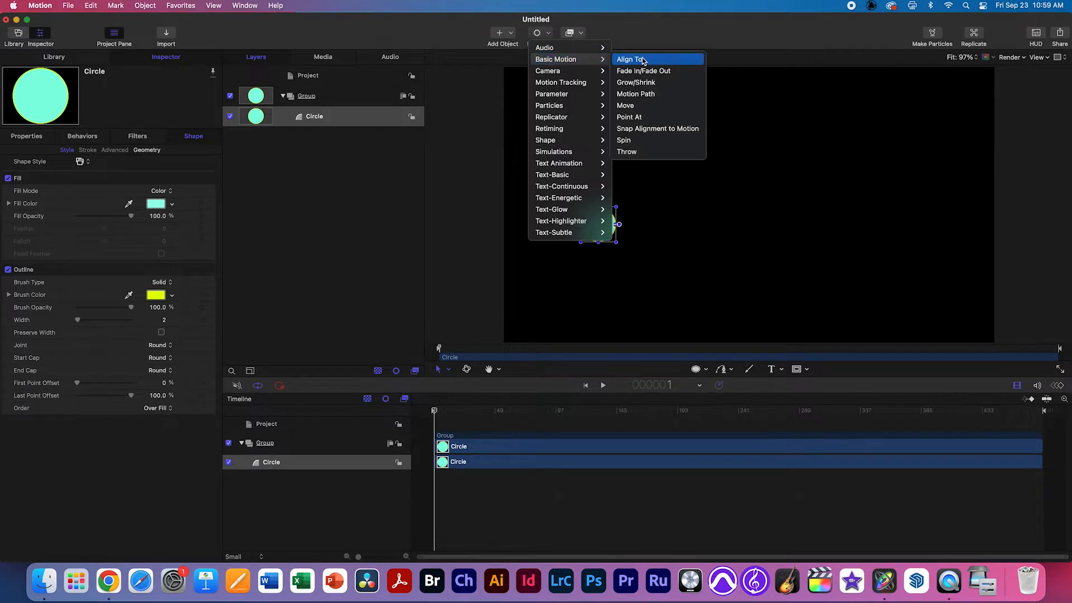
{"action": "left_click", "coordinate": [636, 155]}
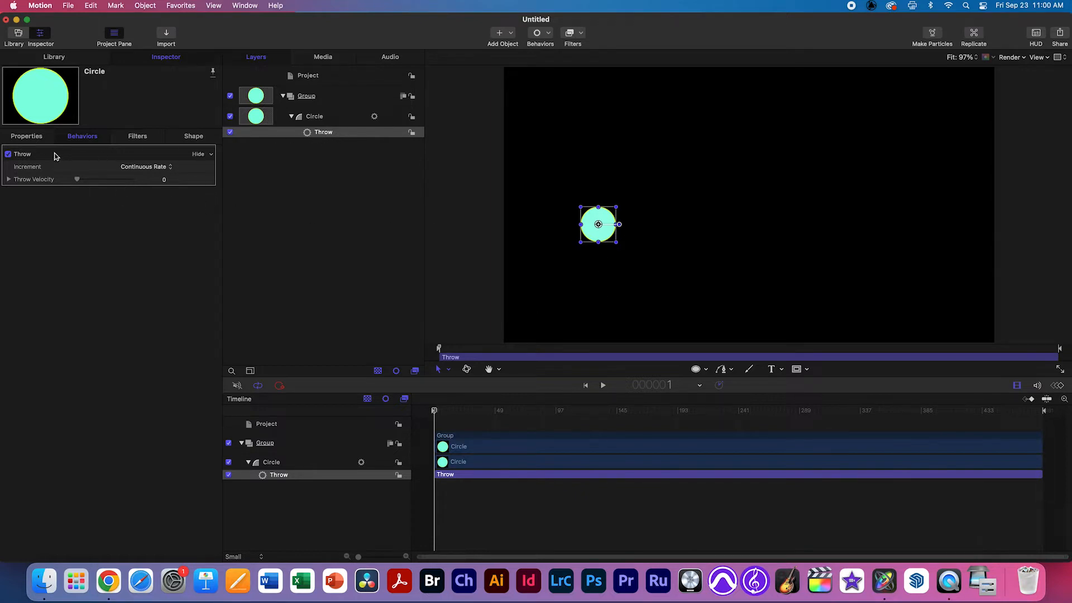
Set the Throw velocity on the X axis to 61 and play back the circle's movement.
{"action": "left_click", "coordinate": [9, 180]}
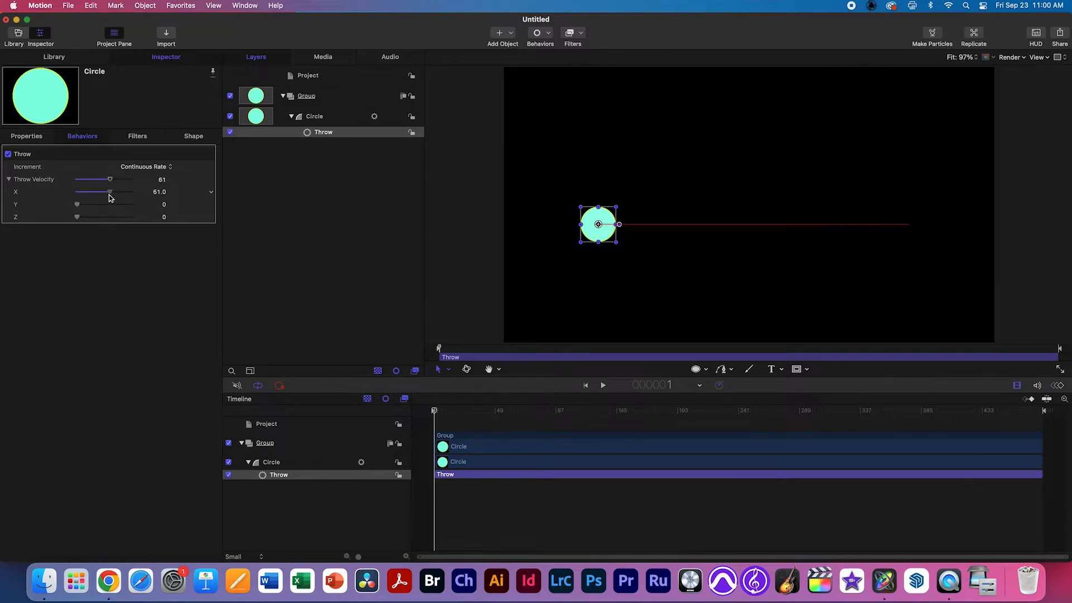
{"action": "key", "text": "space"}
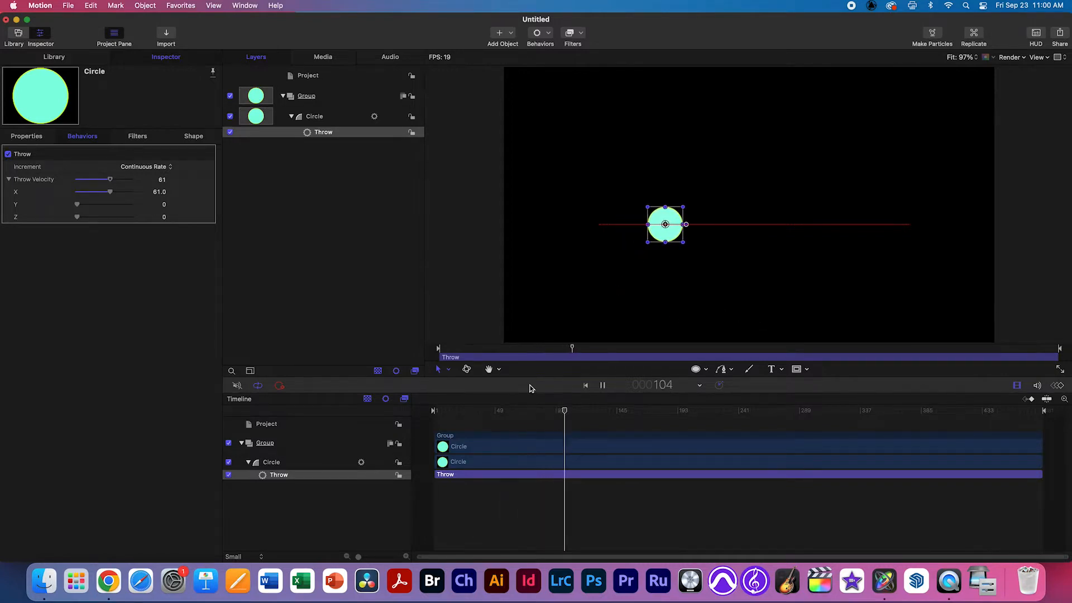
{"action": "left_click_drag", "start_coordinate": [594, 411], "coordinate": [970, 409]}
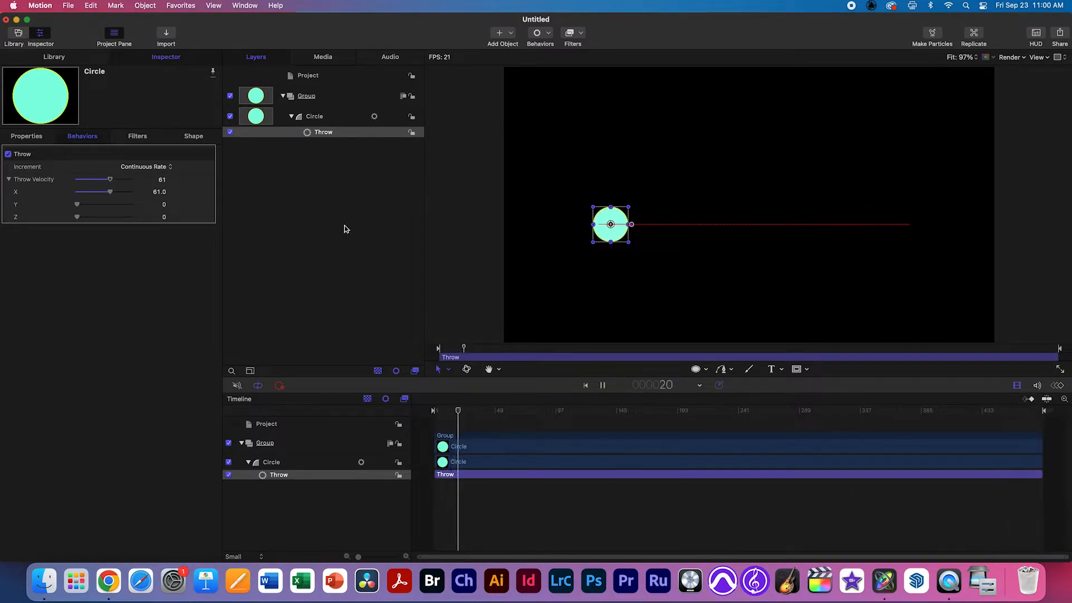
Add a Wriggle parameter behavior to the circle on top of the Throw.
{"action": "left_click", "coordinate": [547, 35]}
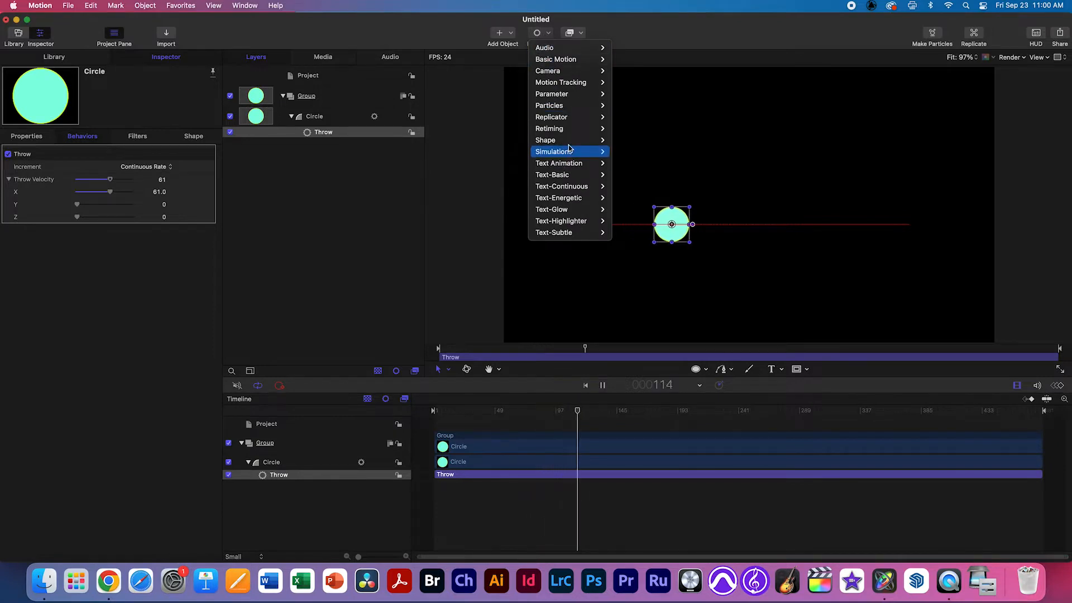
{"action": "mouse_move", "coordinate": [569, 94]}
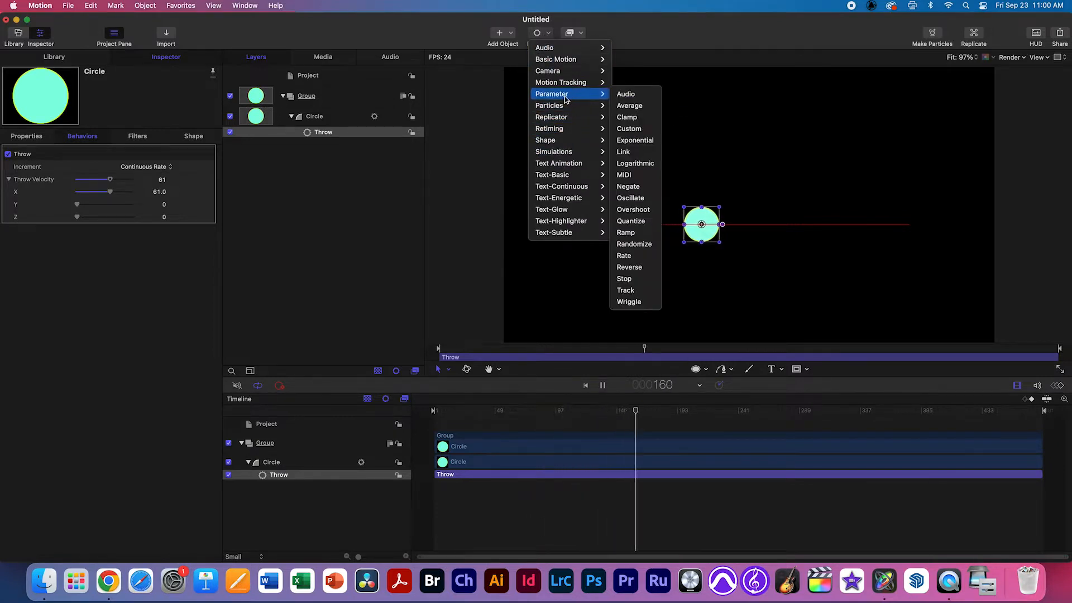
{"action": "left_click", "coordinate": [634, 302]}
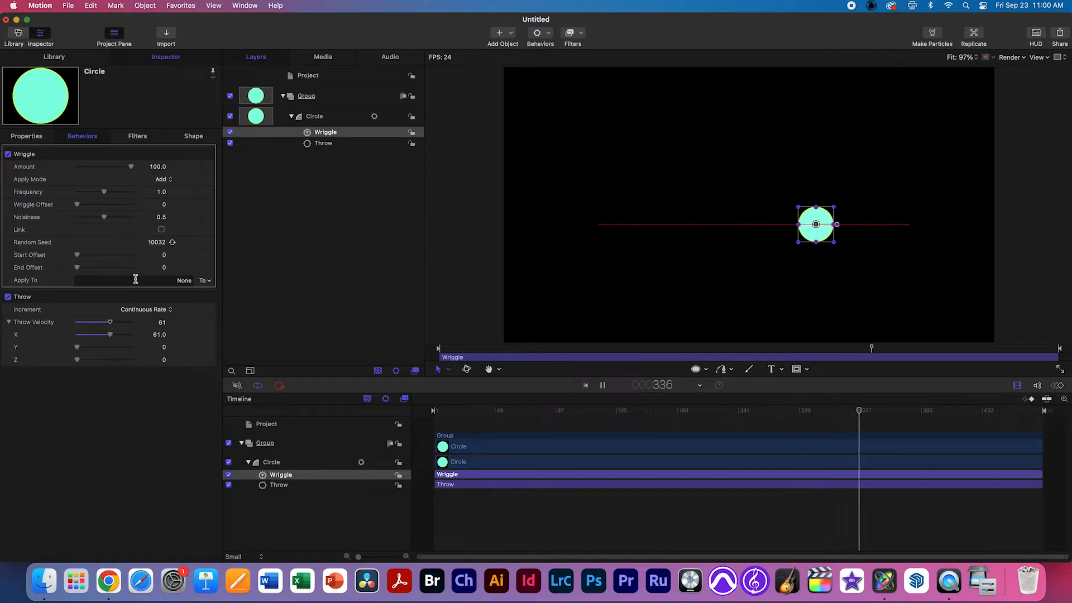
Apply the Wriggle to the circle's X and Y position, and deselect the circle to watch the motion.
{"action": "double_click", "coordinate": [193, 282]}
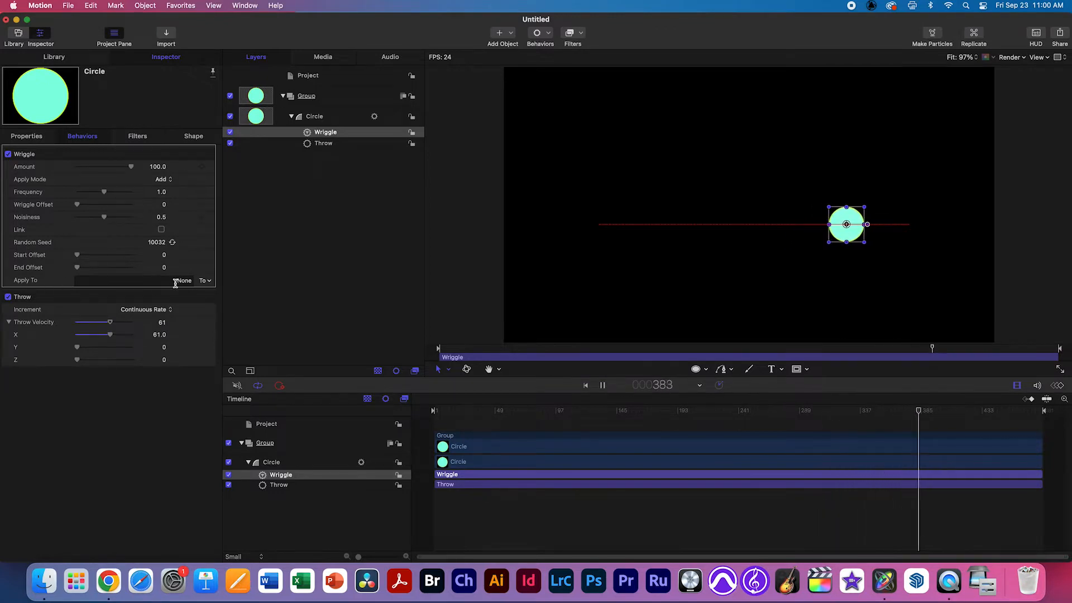
{"action": "left_click", "coordinate": [208, 281]}
{"action": "mouse_move", "coordinate": [218, 292]}
{"action": "mouse_move", "coordinate": [270, 292]}
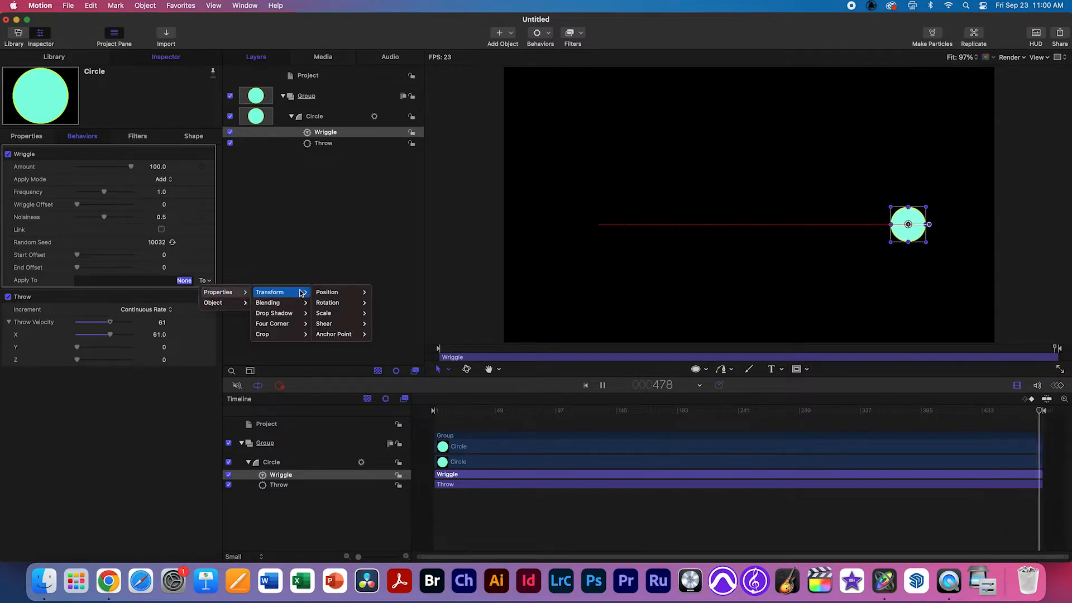
{"action": "mouse_move", "coordinate": [325, 295]}
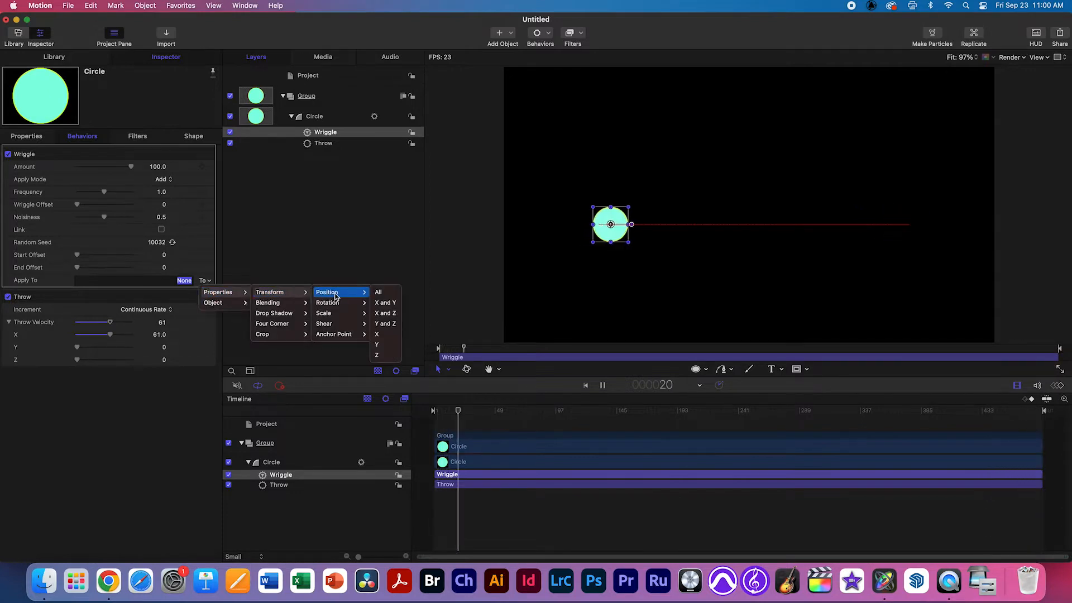
{"action": "left_click", "coordinate": [394, 304]}
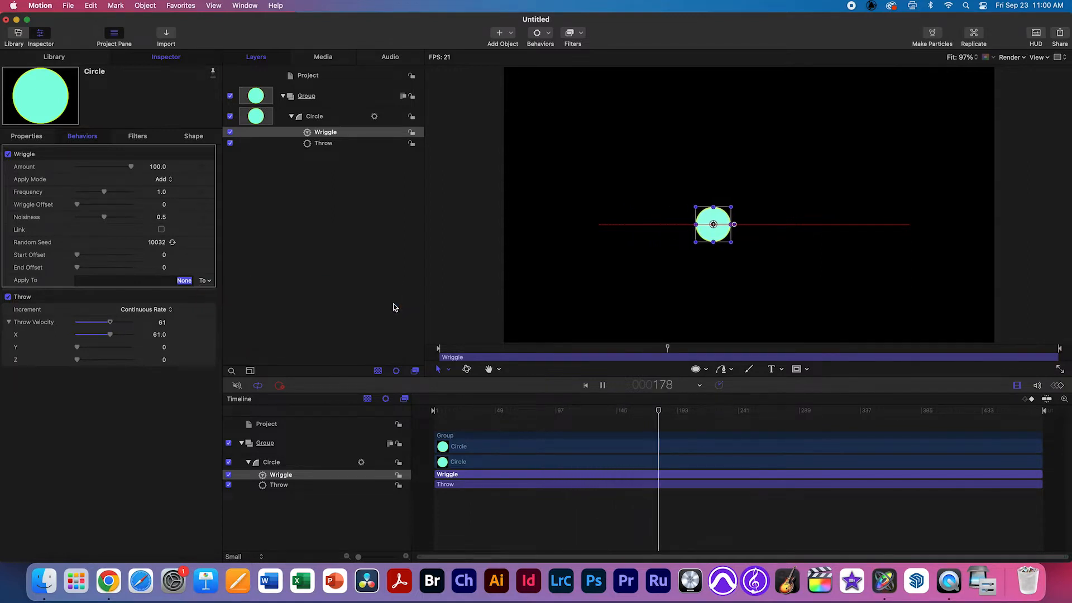
{"action": "left_click", "coordinate": [565, 299]}
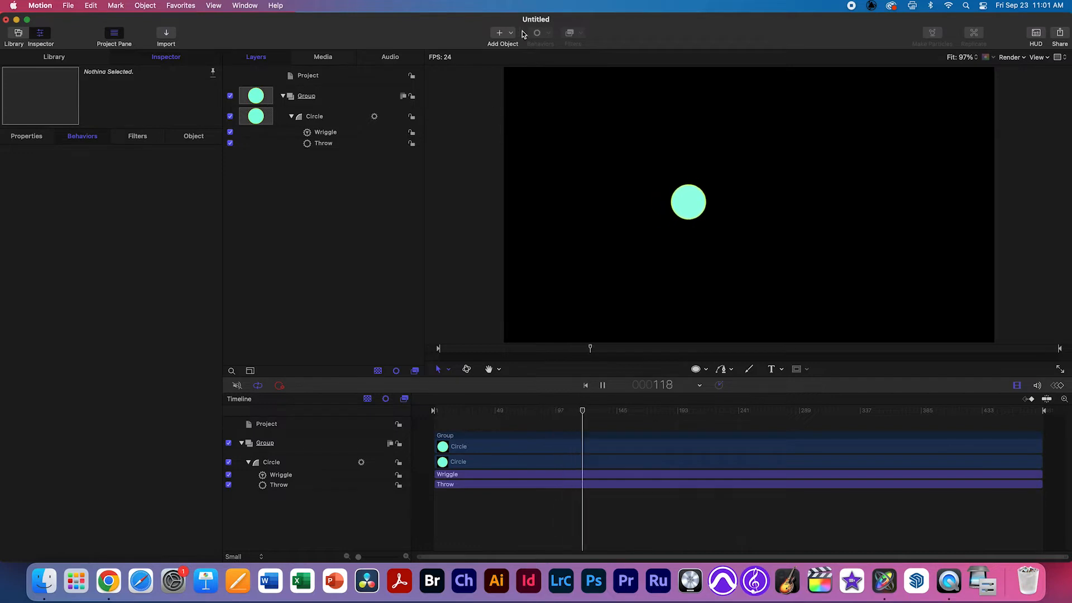
Add an Oscillate parameter behavior to the circle alongside Wriggle and Throw.
{"action": "left_click", "coordinate": [326, 118]}
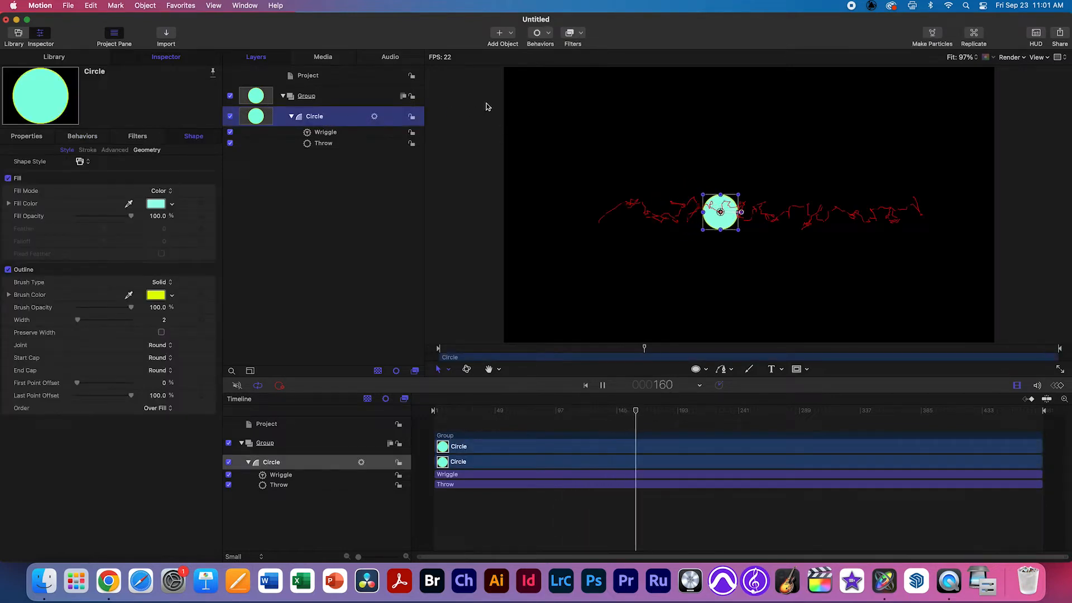
{"action": "left_click", "coordinate": [539, 32]}
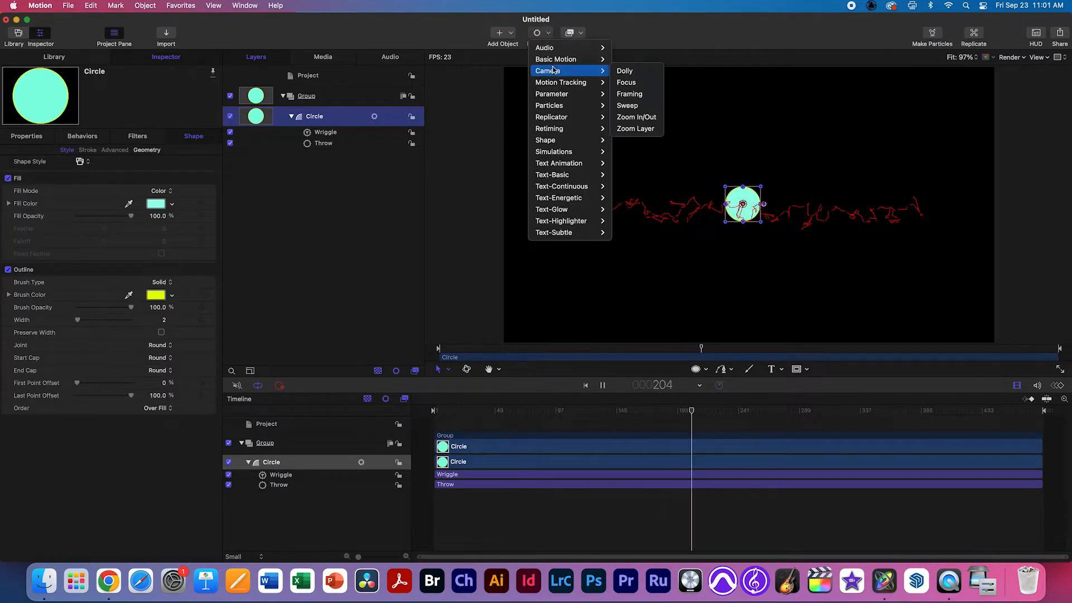
{"action": "mouse_move", "coordinate": [553, 63]}
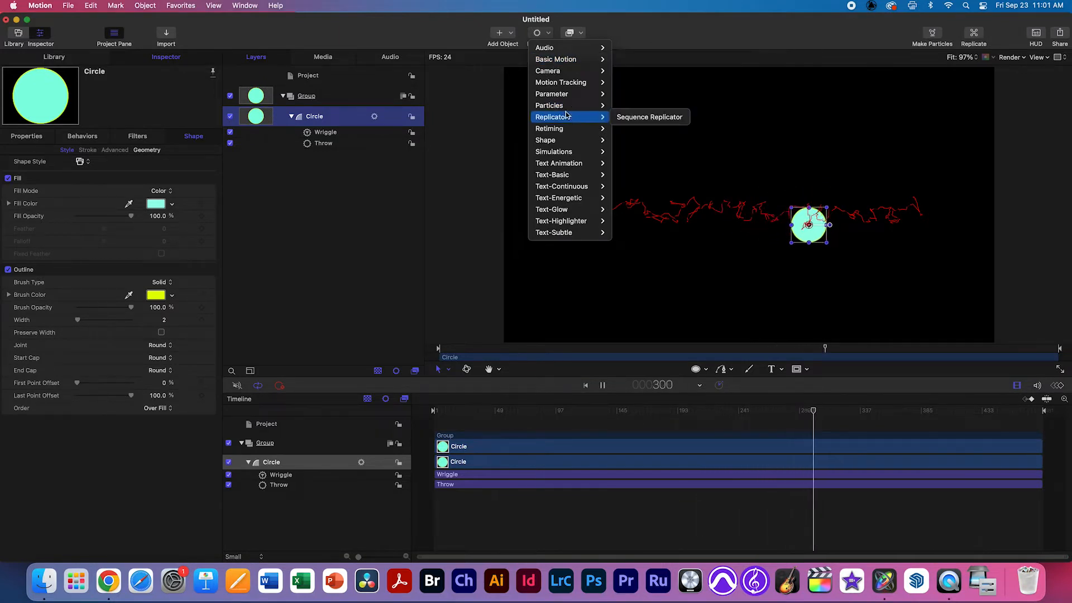
{"action": "mouse_move", "coordinate": [572, 100]}
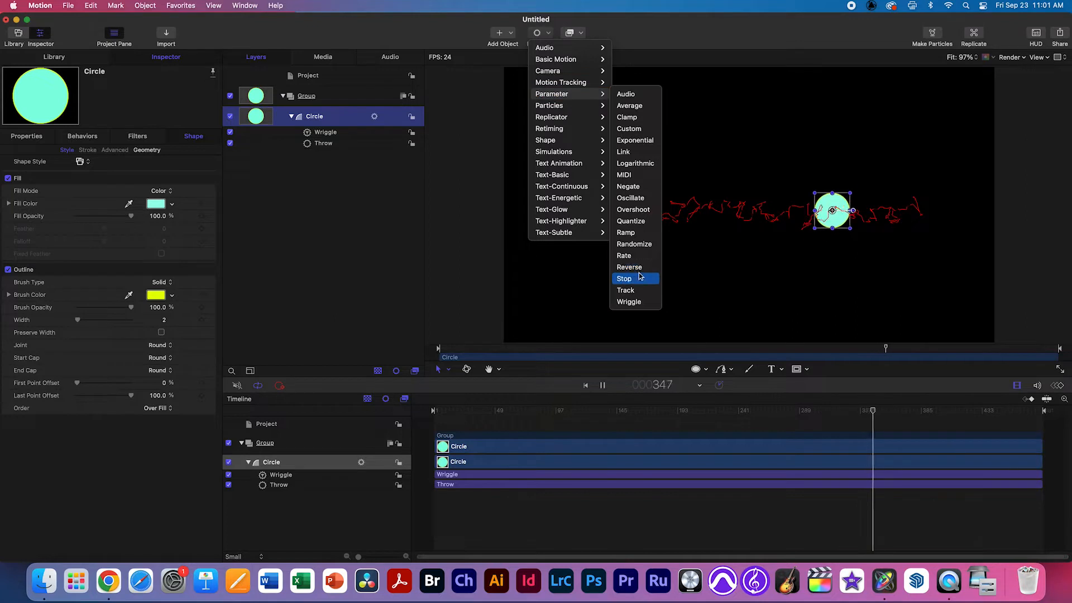
{"action": "left_click", "coordinate": [645, 201]}
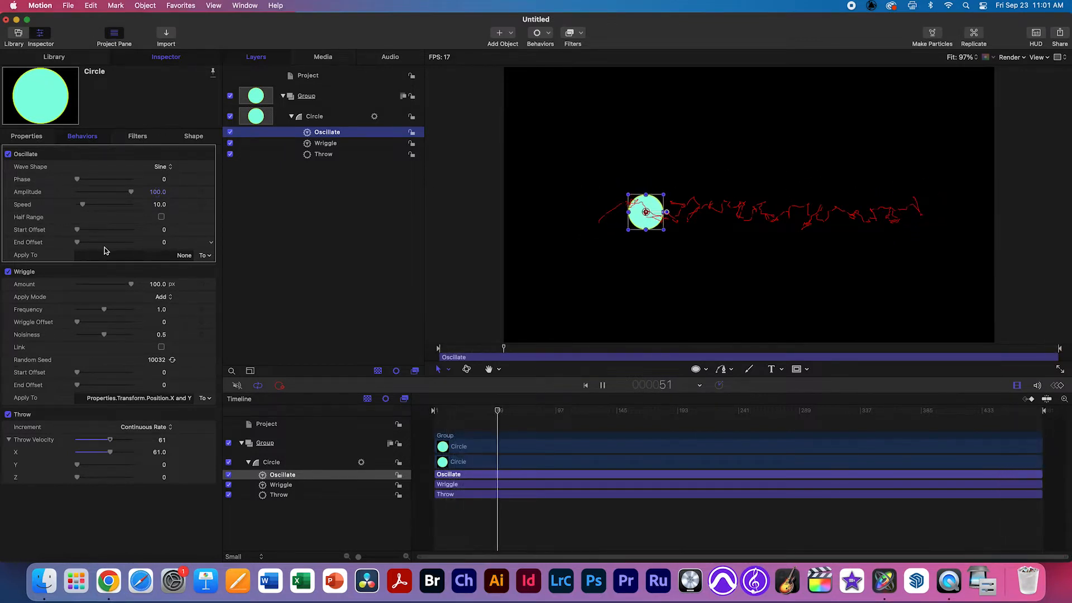
Apply the Oscillate behavior to the circle's Y position.
{"action": "left_click", "coordinate": [204, 255]}
{"action": "mouse_move", "coordinate": [221, 267]}
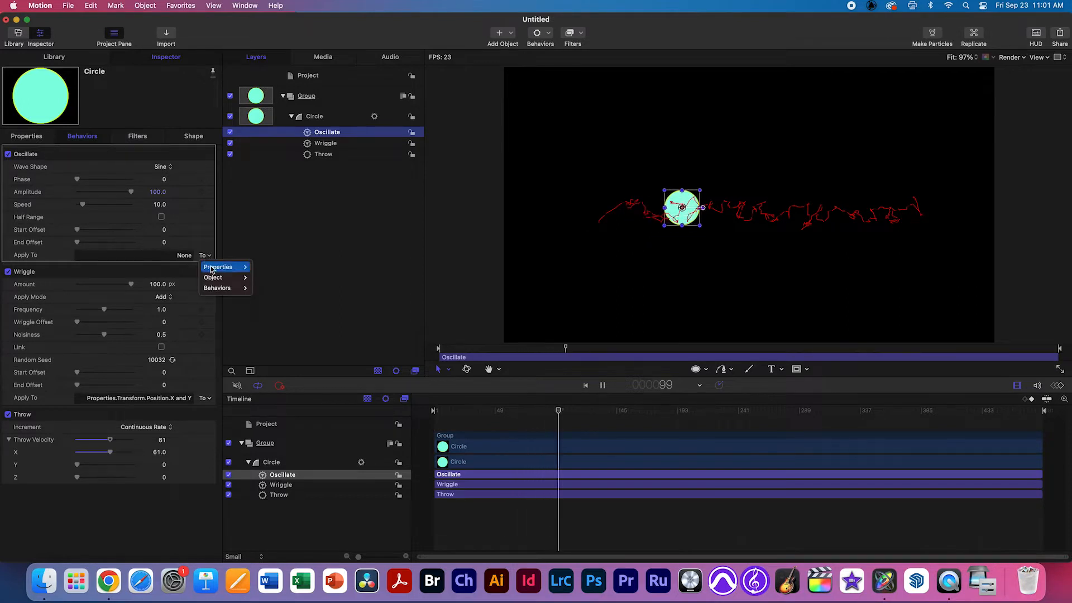
{"action": "mouse_move", "coordinate": [271, 268]}
{"action": "mouse_move", "coordinate": [329, 267]}
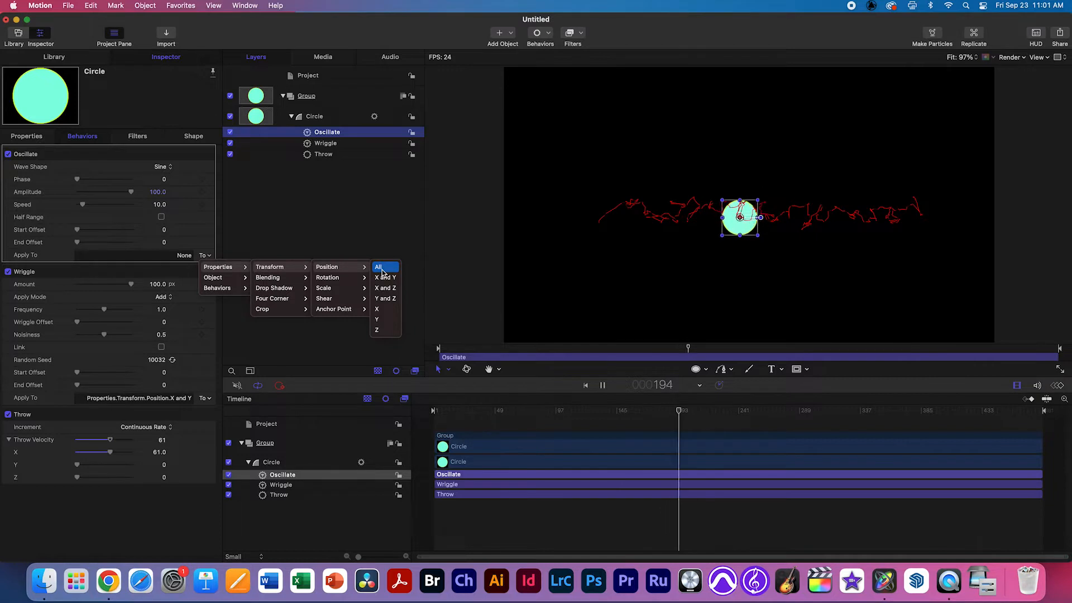
{"action": "left_click", "coordinate": [387, 320]}
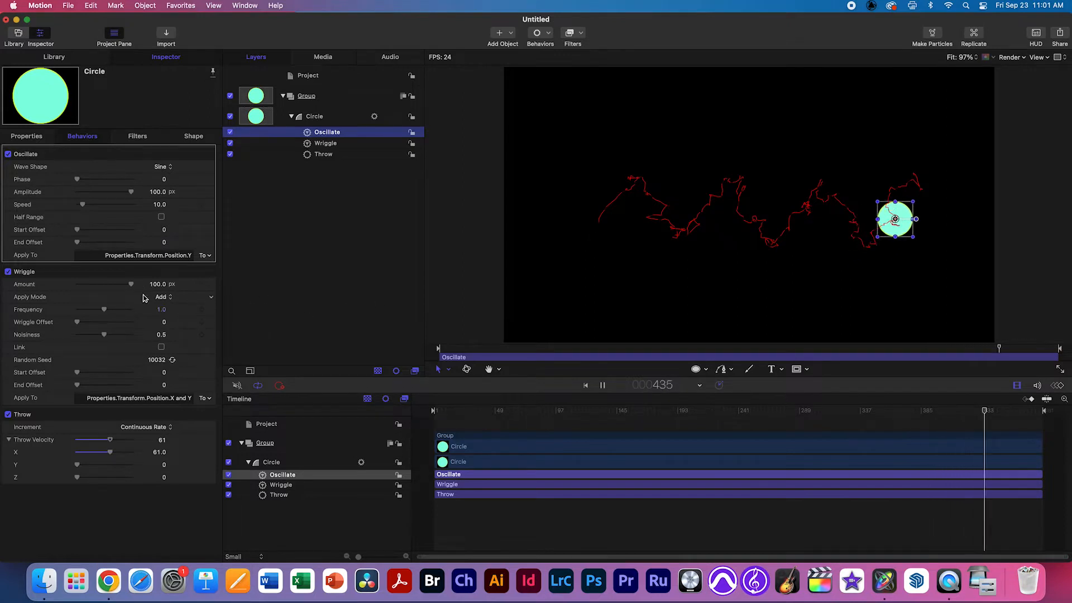
Disable the Wriggle behavior, and turn Throw off and back on to compare the oscillation with and without it.
{"action": "left_click", "coordinate": [230, 144]}
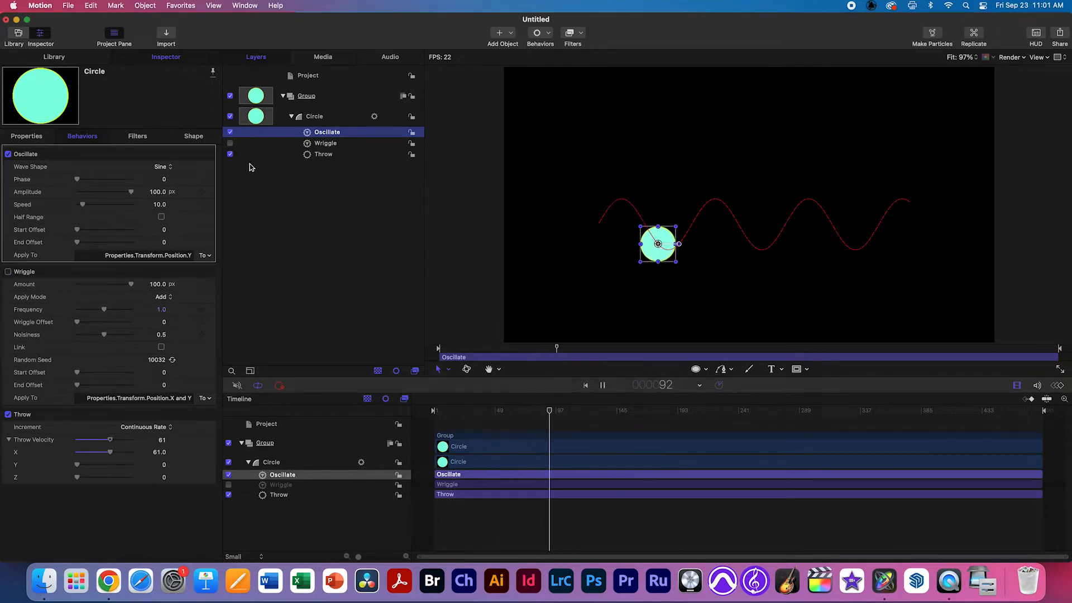
{"action": "left_click", "coordinate": [230, 155]}
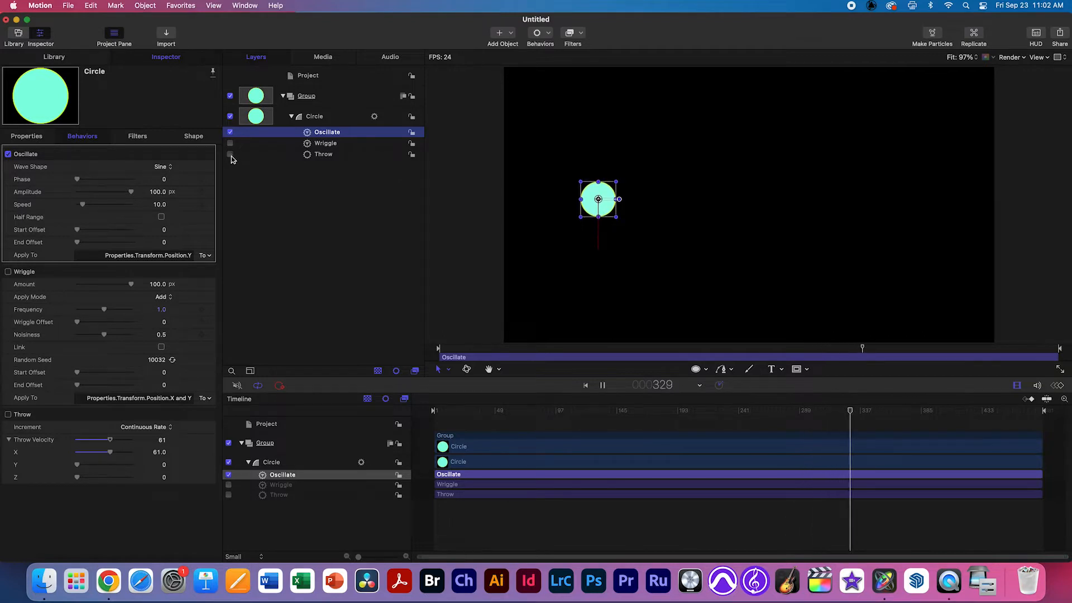
{"action": "left_click", "coordinate": [231, 155]}
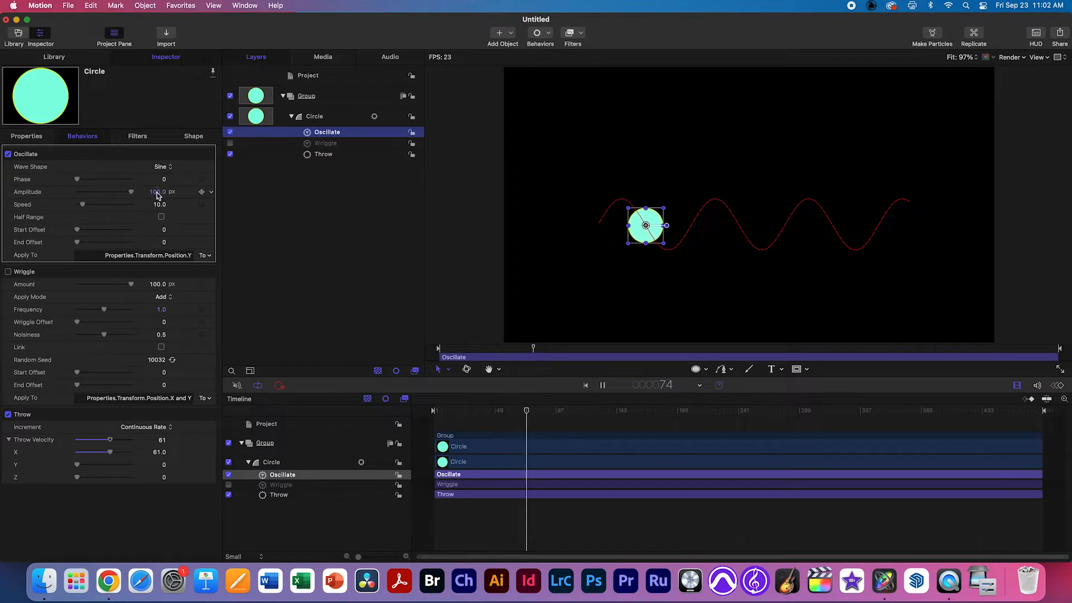
Try a larger Oscillate amplitude and faster speed, and settle on a speed of 29 and an amplitude of 77 px.
{"action": "left_click_drag", "start_coordinate": [157, 194], "coordinate": [158, 44]}
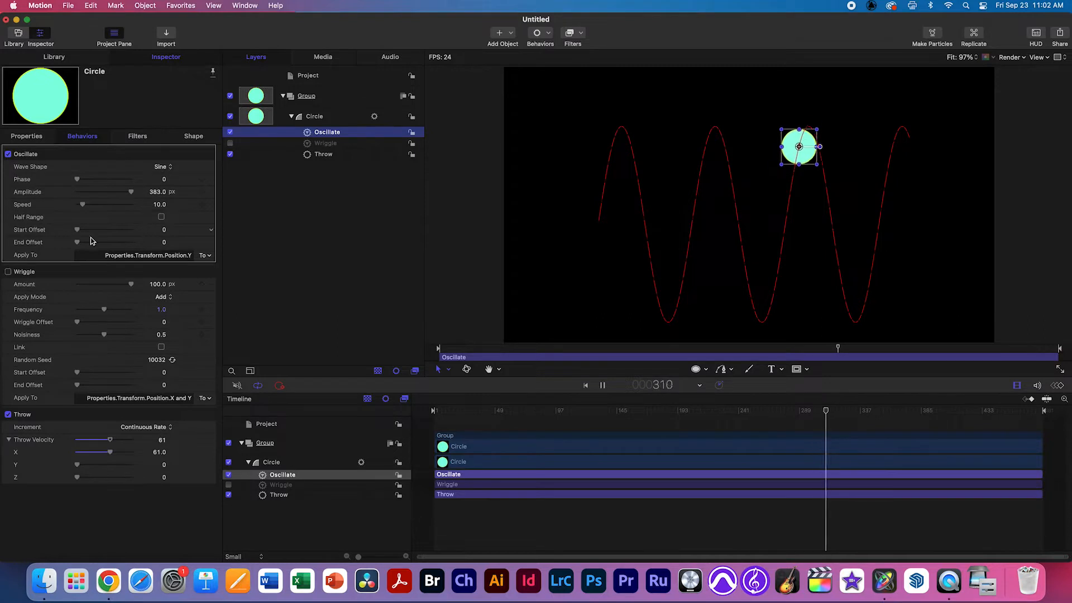
{"action": "left_click_drag", "start_coordinate": [83, 204], "coordinate": [105, 207]}
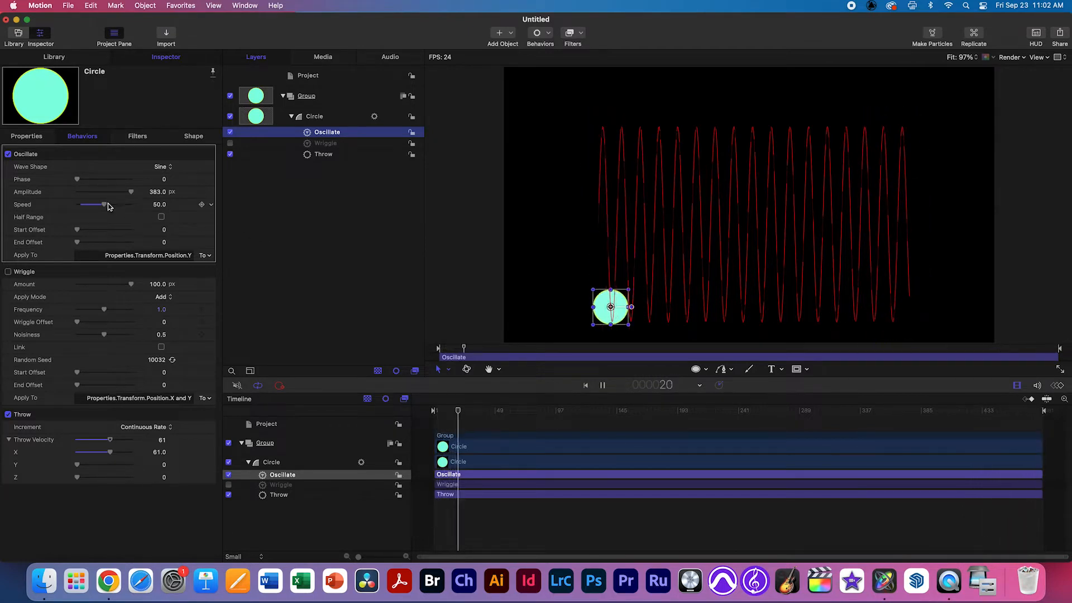
{"action": "left_click_drag", "start_coordinate": [114, 207], "coordinate": [102, 206]}
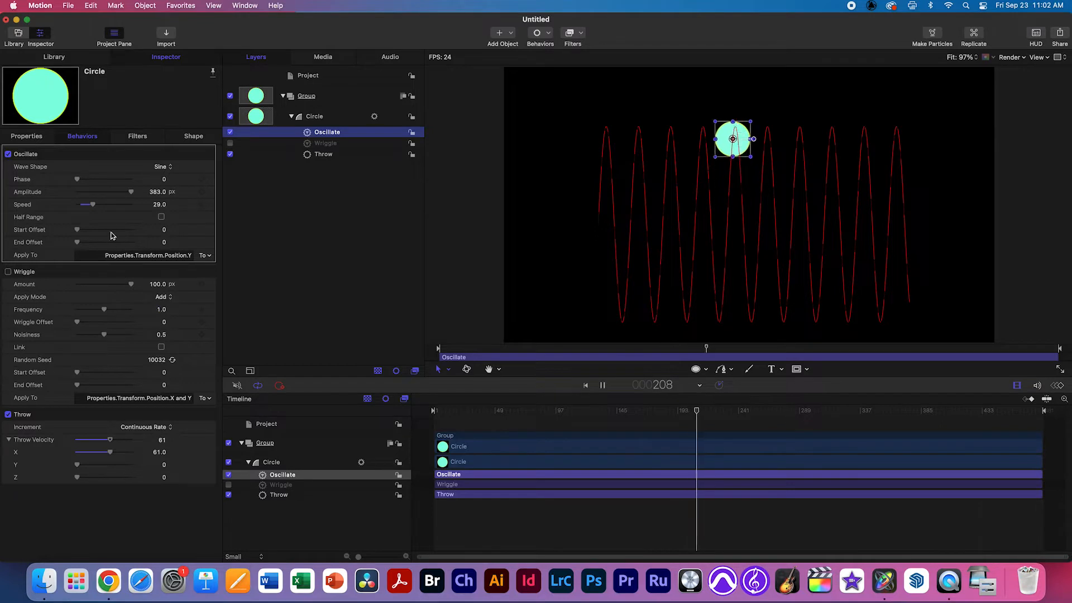
{"action": "left_click_drag", "start_coordinate": [131, 193], "coordinate": [118, 193]}
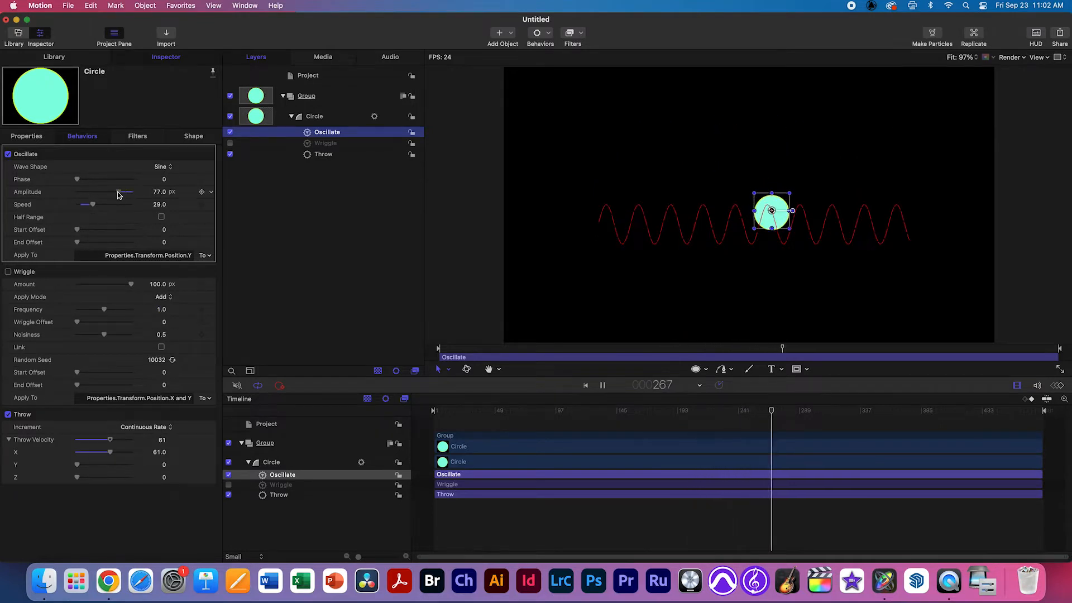
Re-enable the Wriggle behavior and deselect the circle to watch all three behaviors combined.
{"action": "left_click", "coordinate": [8, 272]}
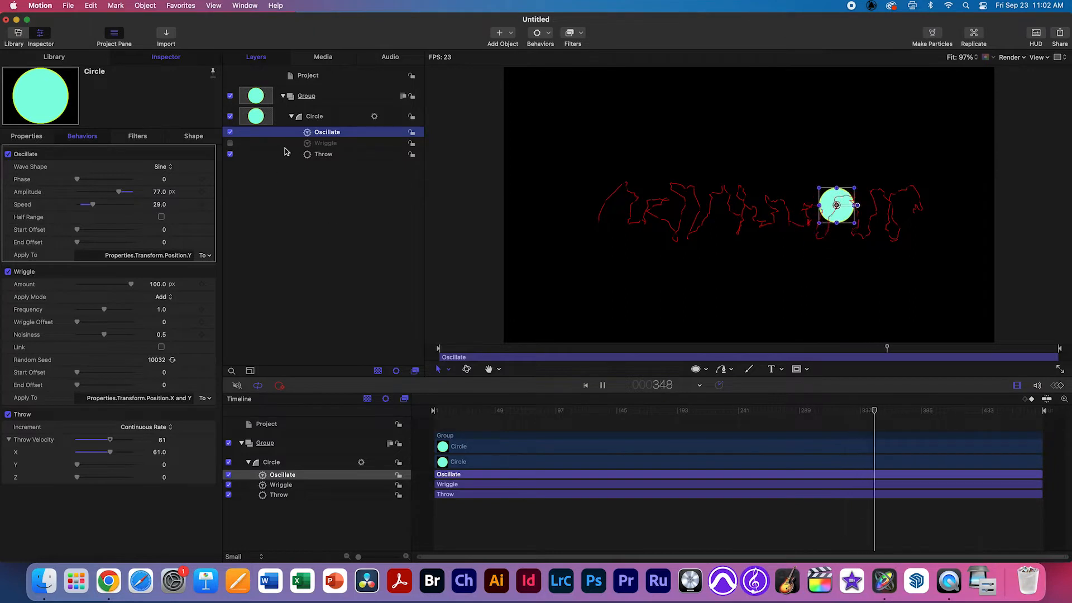
{"action": "left_click", "coordinate": [328, 146]}
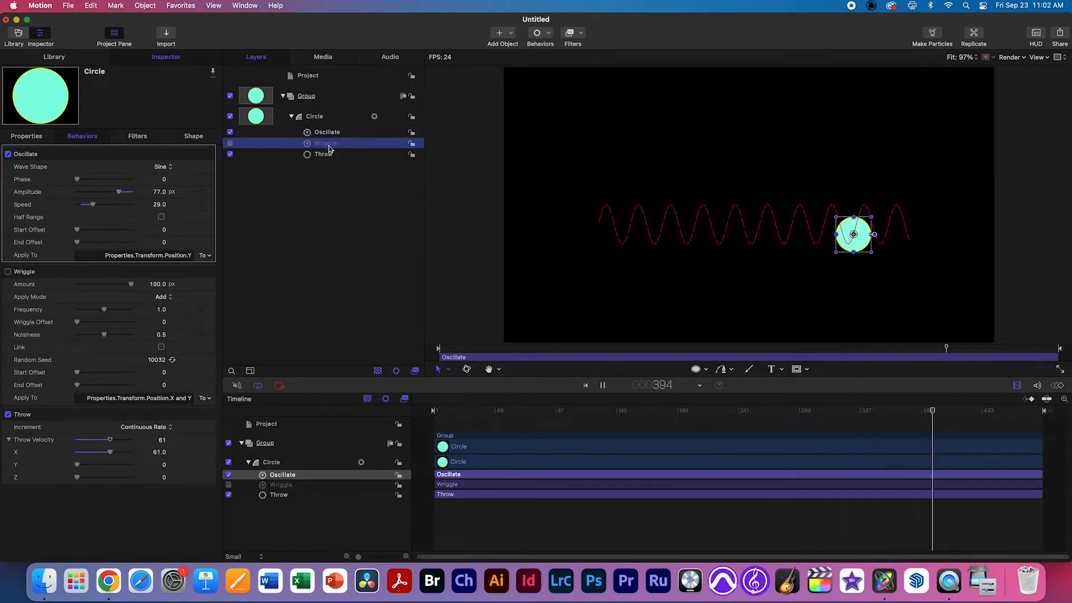
{"action": "left_click", "coordinate": [229, 143]}
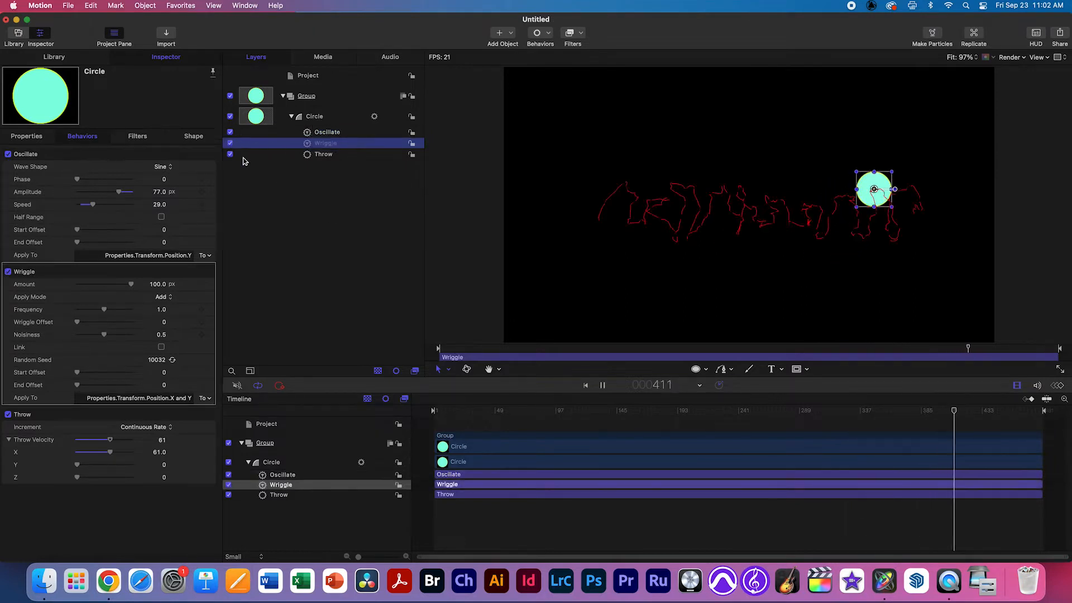
{"action": "left_click", "coordinate": [616, 282]}
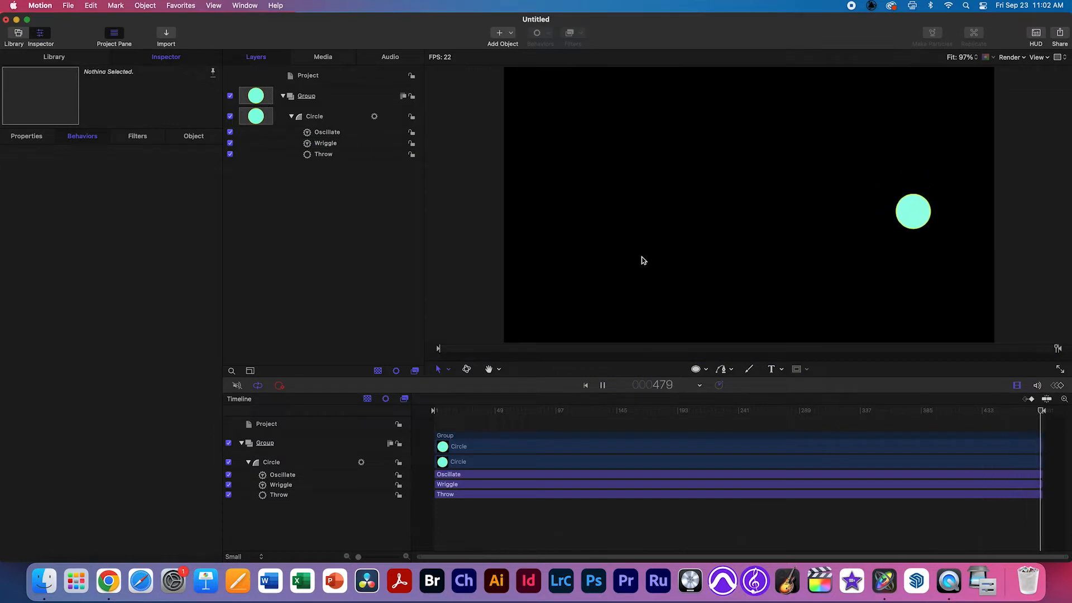
Return to the first frame and move the circle to the lower-left corner of the canvas.
{"action": "left_click", "coordinate": [301, 119]}
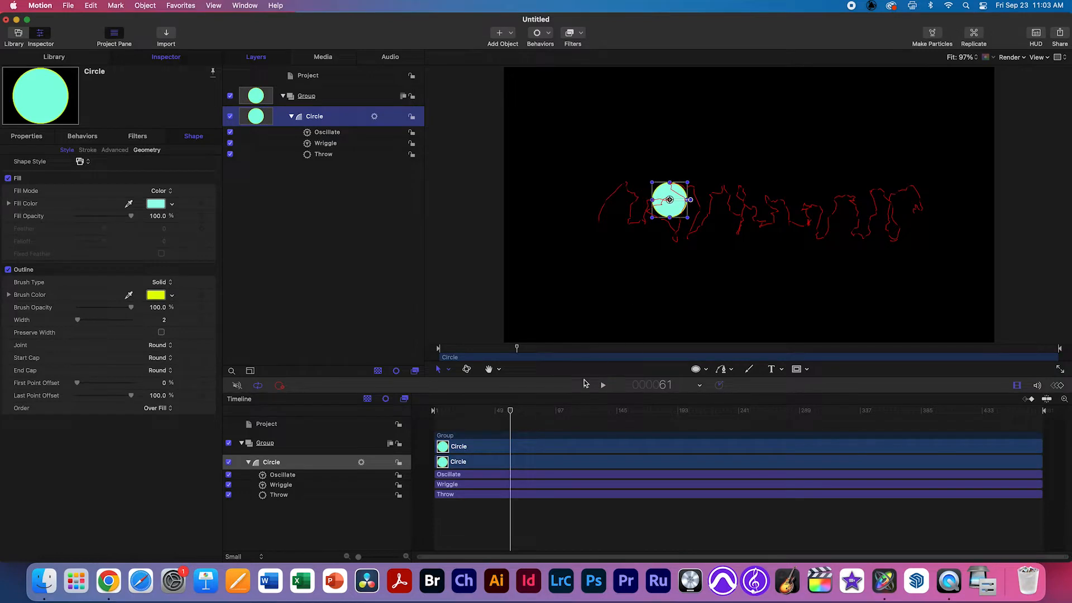
{"action": "left_click_drag", "start_coordinate": [514, 412], "coordinate": [426, 416]}
{"action": "left_click_drag", "start_coordinate": [603, 243], "coordinate": [563, 333]}
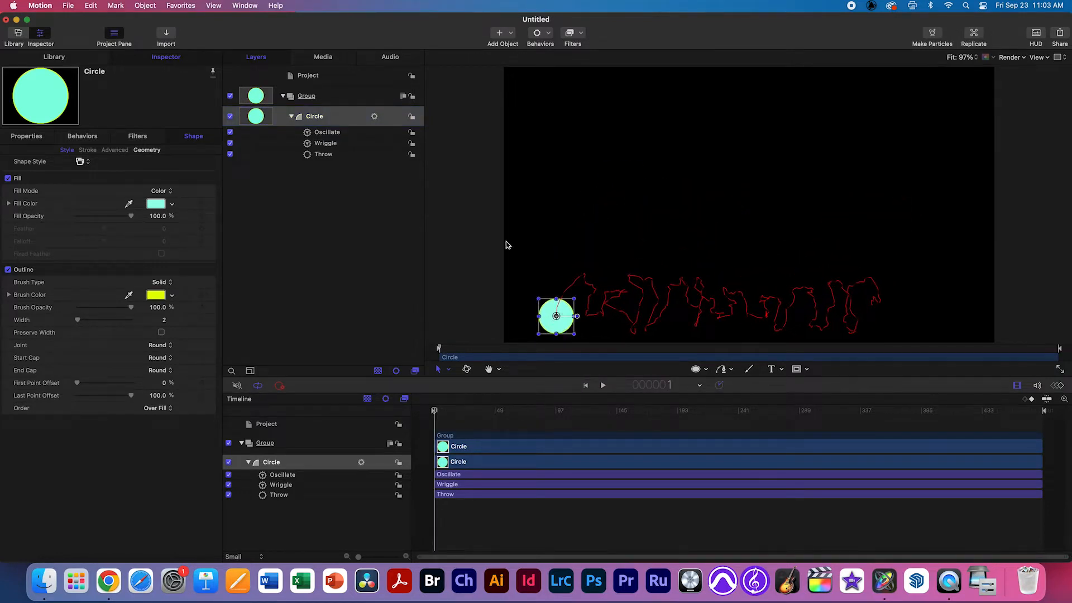
Duplicate the circle with its behaviors and place the copy above the original so its path starts near the canvas centre.
{"action": "left_click", "coordinate": [291, 117]}
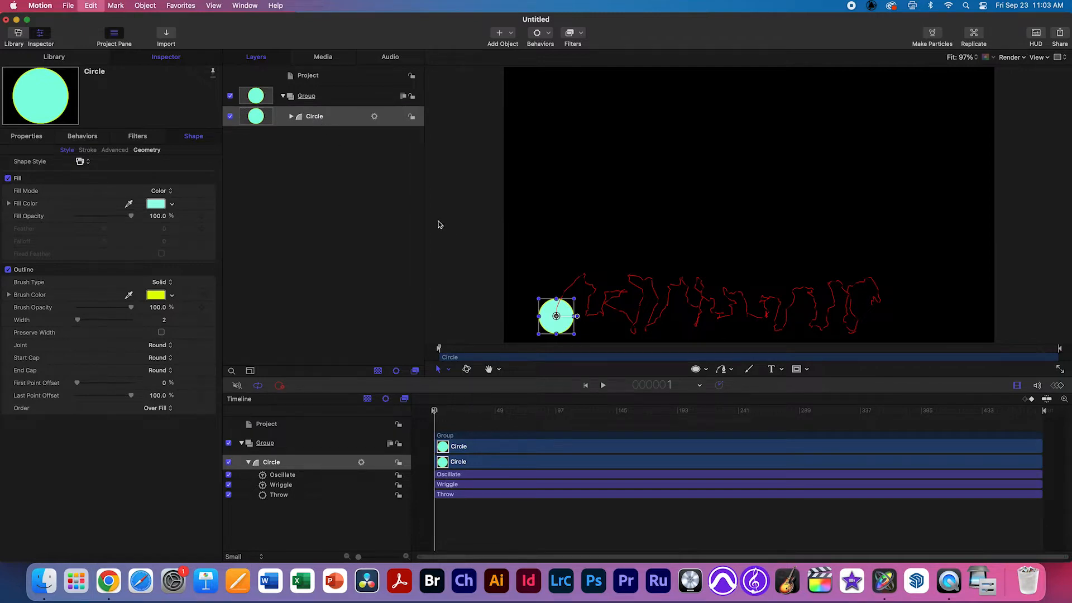
{"action": "key", "text": "super+d"}
{"action": "left_click_drag", "start_coordinate": [553, 318], "coordinate": [553, 191]}
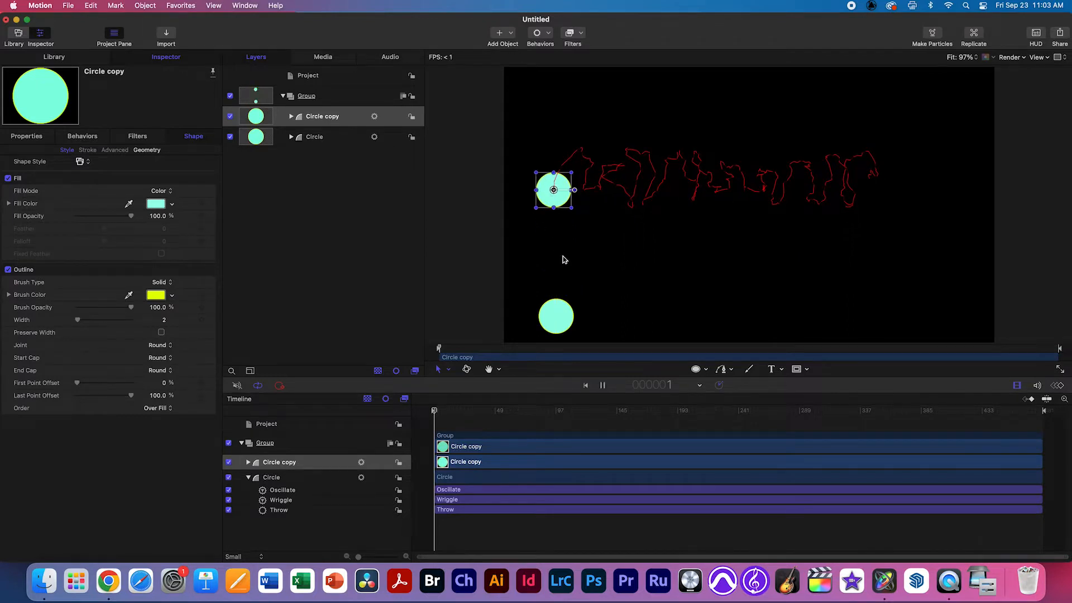
{"action": "key", "text": "space"}
{"action": "left_click_drag", "start_coordinate": [600, 190], "coordinate": [752, 206]}
{"action": "key", "text": "space"}
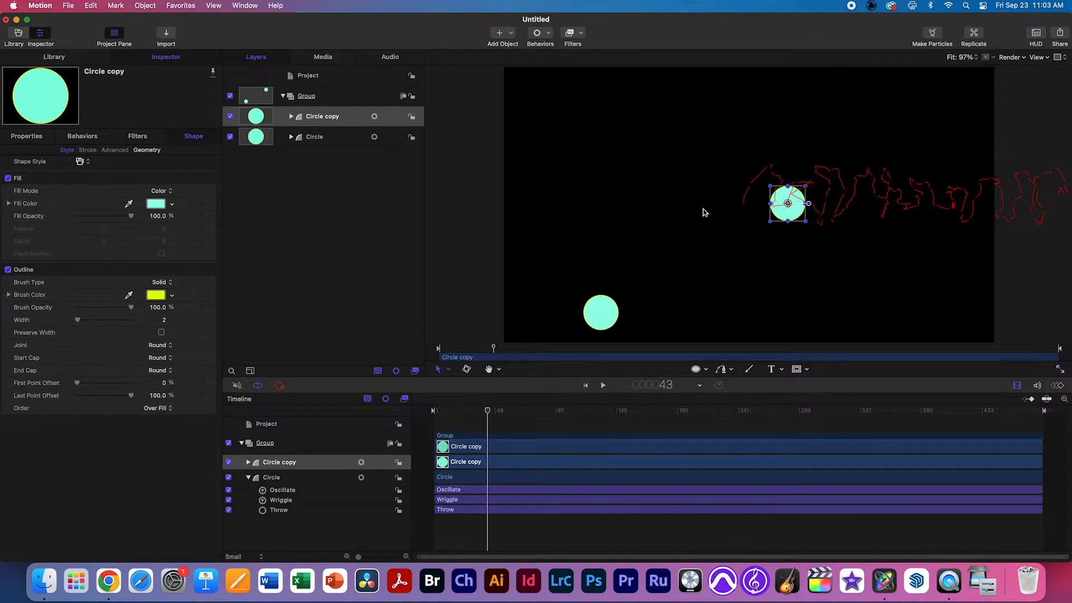
Set the circle copy's Oscillate phase to 24, its Wriggle amount to 73 px and its Wriggle frequency to 0.91.
{"action": "left_click", "coordinate": [291, 116]}
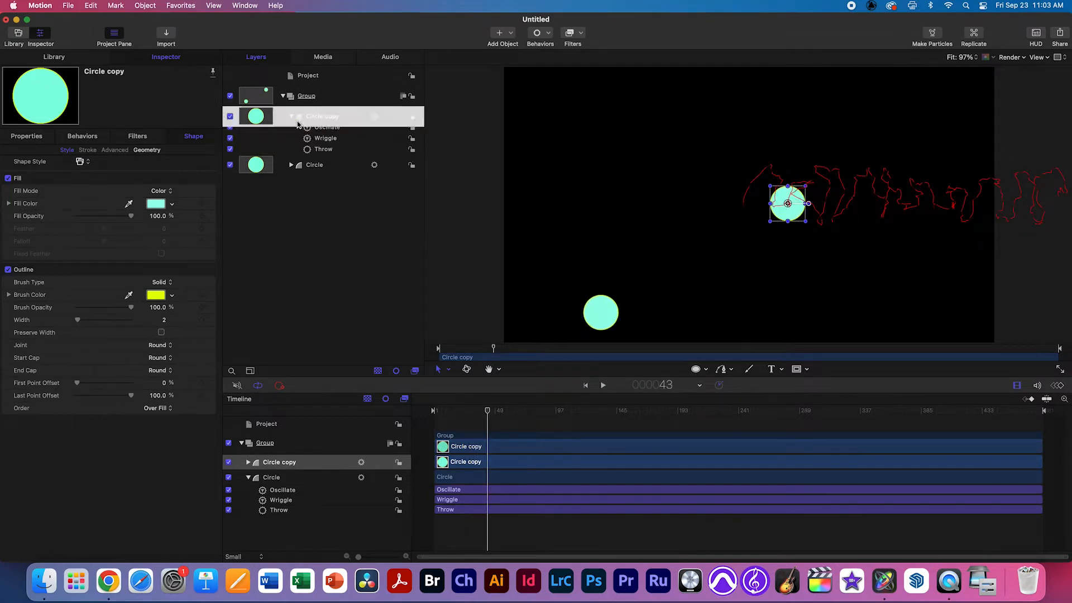
{"action": "left_click", "coordinate": [350, 135]}
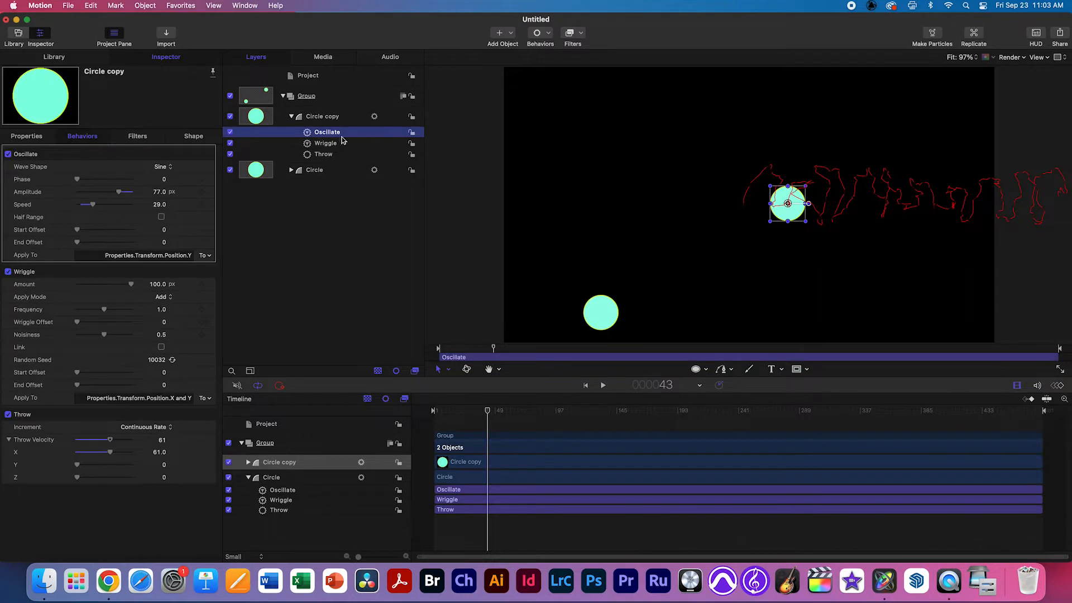
{"action": "left_click", "coordinate": [90, 179]}
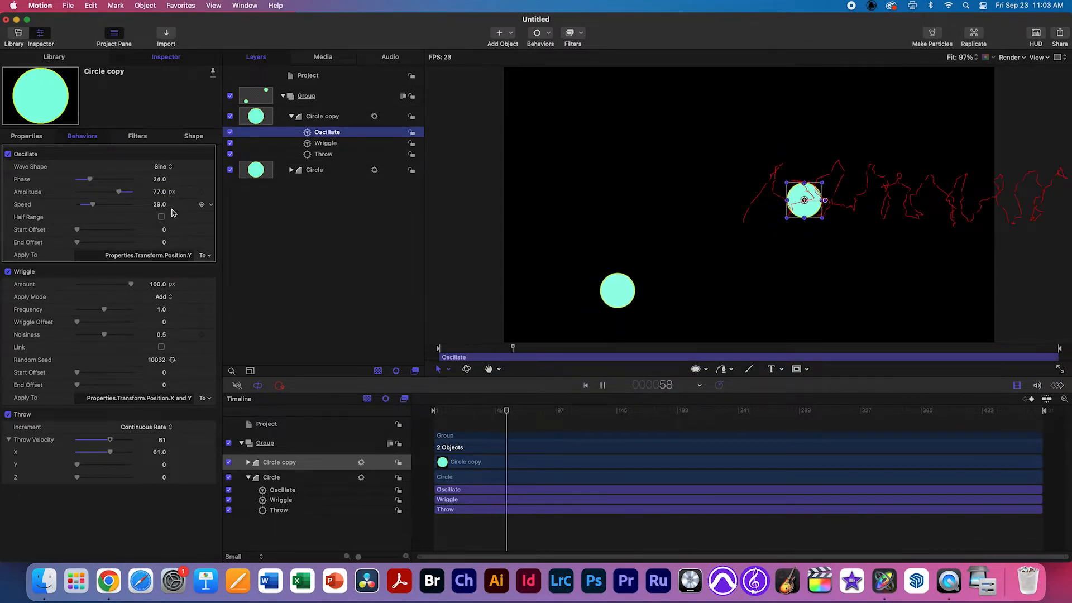
{"action": "left_click", "coordinate": [323, 143]}
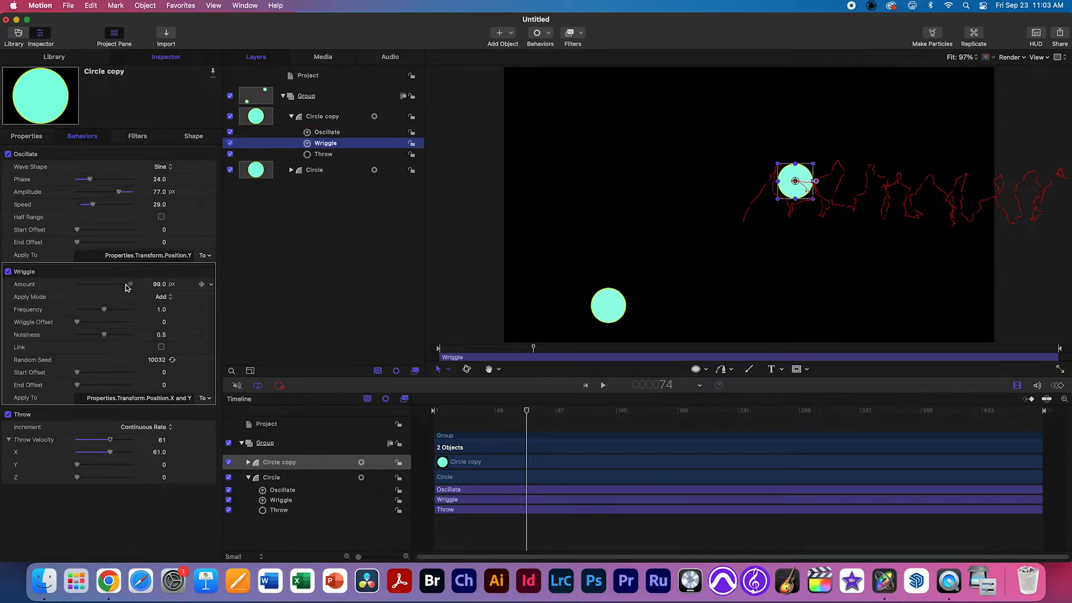
{"action": "left_click_drag", "start_coordinate": [117, 285], "coordinate": [115, 284]}
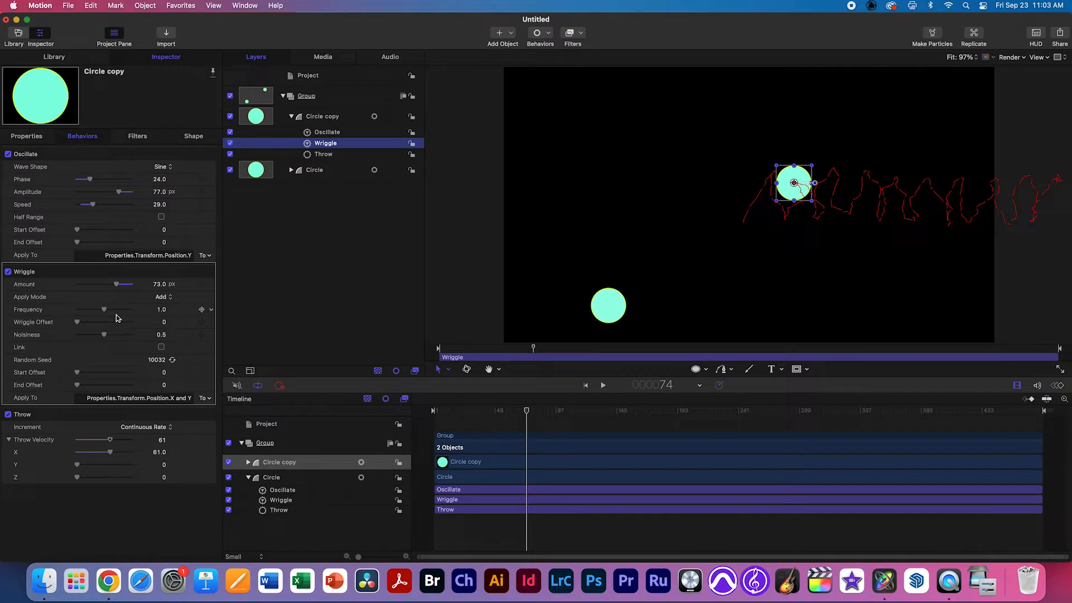
{"action": "left_click_drag", "start_coordinate": [100, 315], "coordinate": [101, 312]}
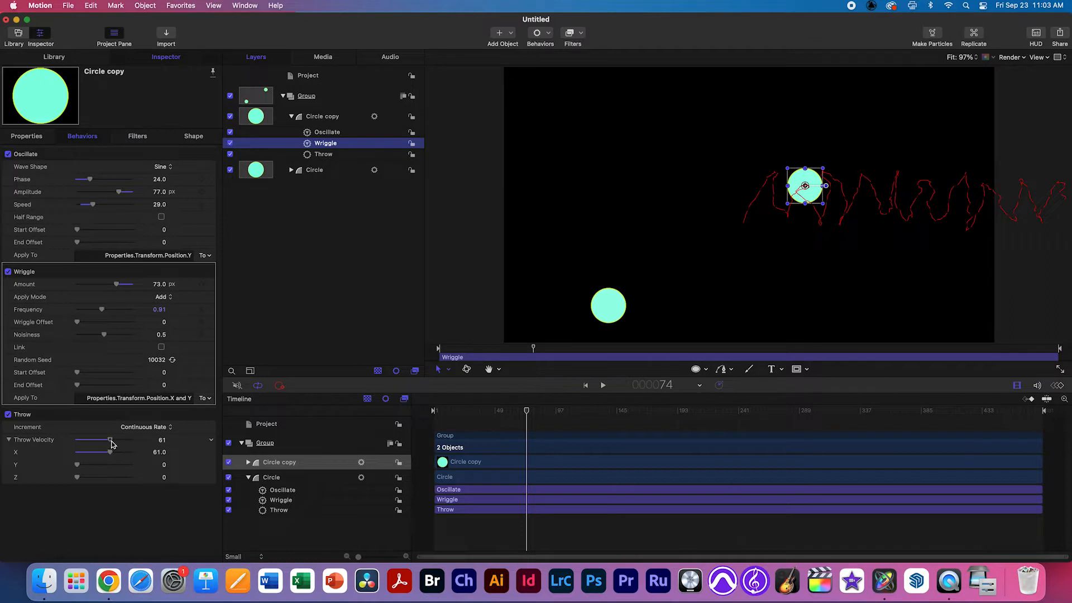
Reduce the circle copy's Throw velocity, deselect it and play back both circles.
{"action": "left_click_drag", "start_coordinate": [111, 443], "coordinate": [92, 445]}
{"action": "left_click", "coordinate": [508, 244]}
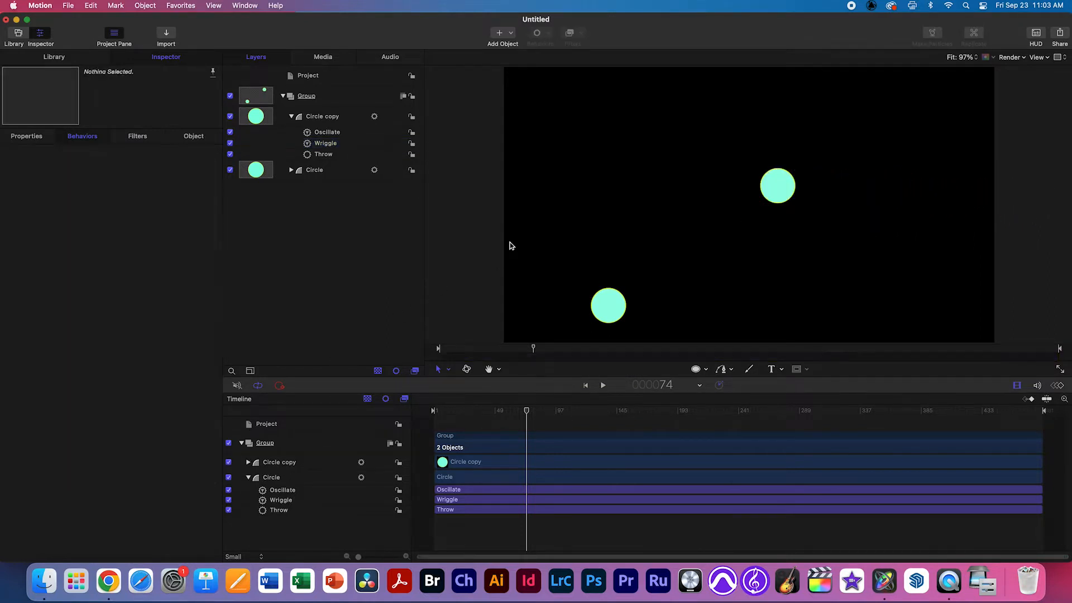
{"action": "key", "text": "space"}
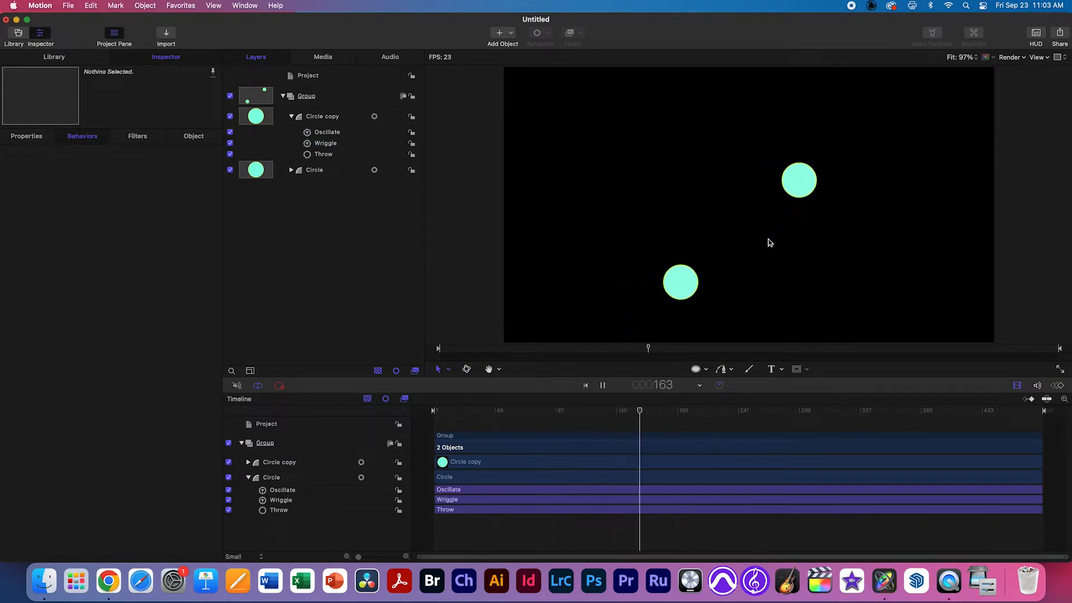
Stop the playback, add a new group above the circles' group and name it fllower.
{"action": "left_click", "coordinate": [291, 118]}
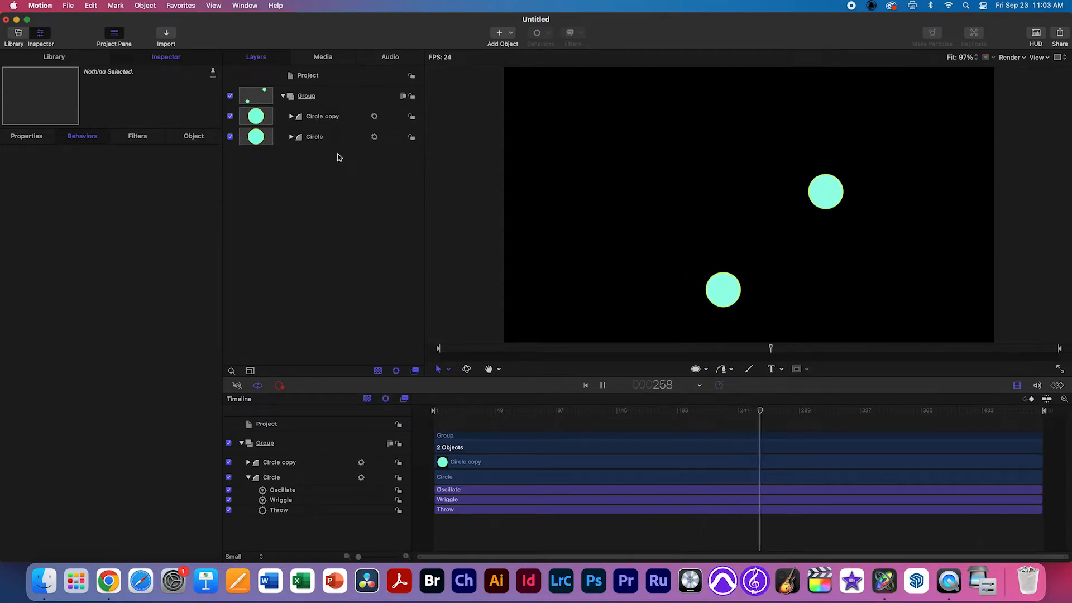
{"action": "key", "text": "space"}
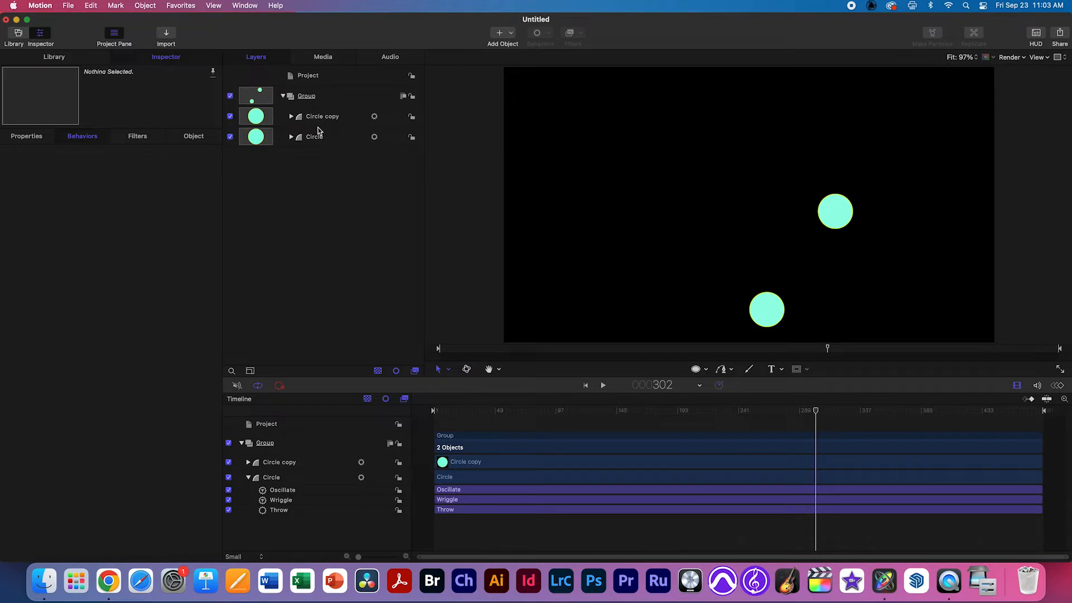
{"action": "right_click", "coordinate": [313, 231]}
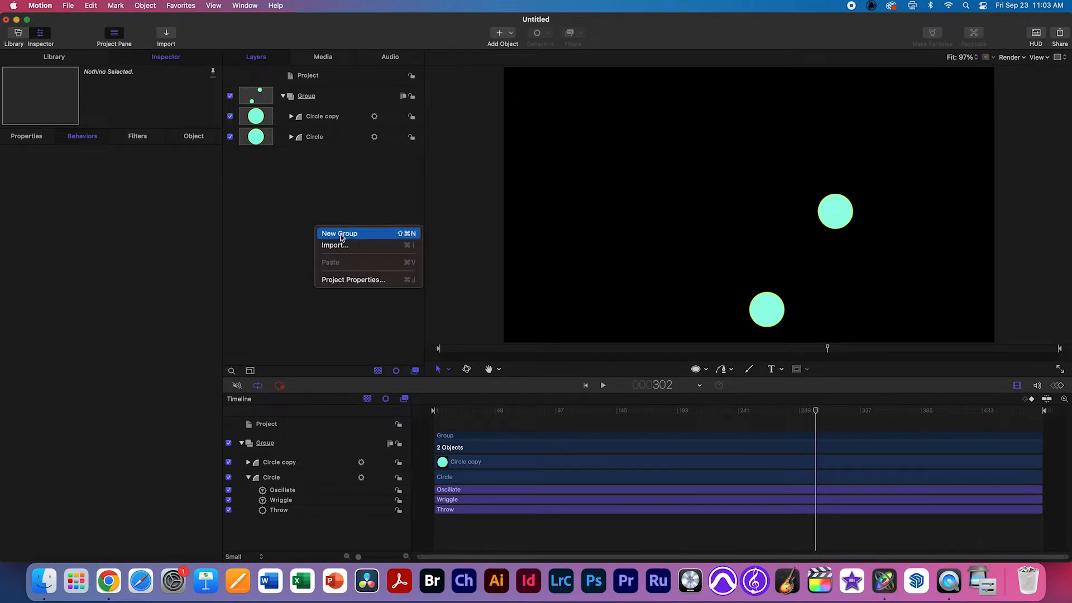
{"action": "left_click", "coordinate": [341, 234]}
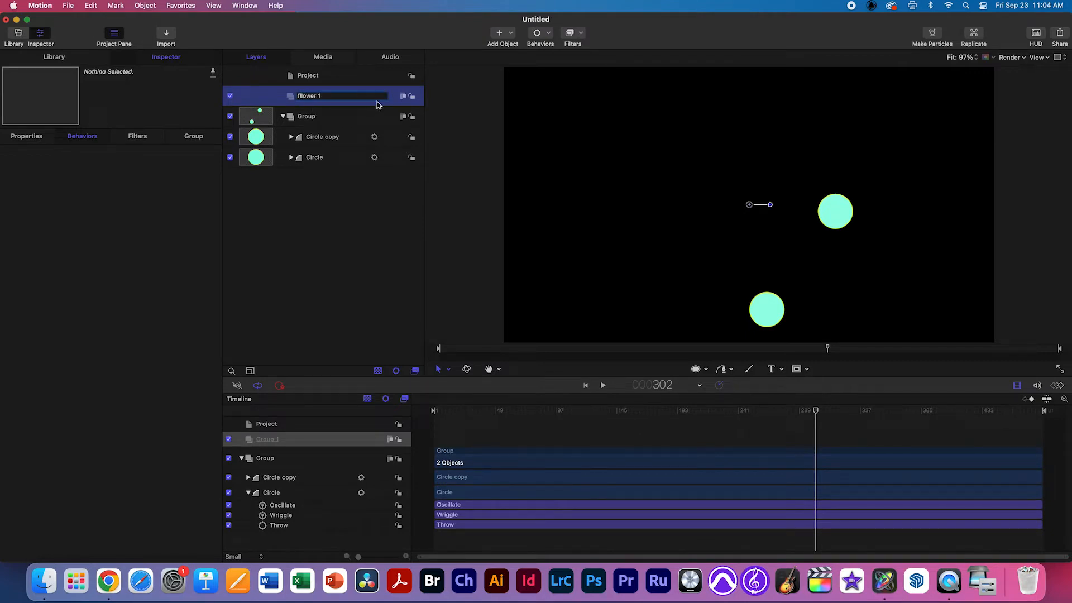
{"action": "left_click", "coordinate": [536, 266]}
{"action": "left_click", "coordinate": [307, 98]}
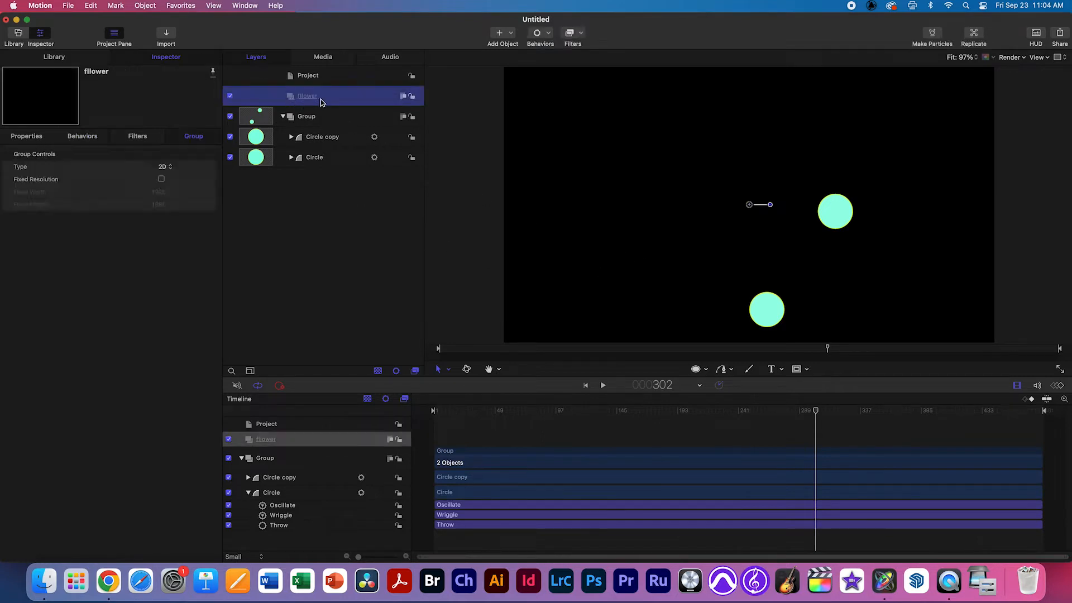
Draw a tall, narrow white ellipse in the fllower group at the canvas's upper left and name it ped 1.
{"action": "left_click", "coordinate": [702, 370]}
{"action": "left_click", "coordinate": [714, 398]}
{"action": "left_click_drag", "start_coordinate": [590, 138], "coordinate": [611, 198]}
{"action": "left_click", "coordinate": [316, 119]}
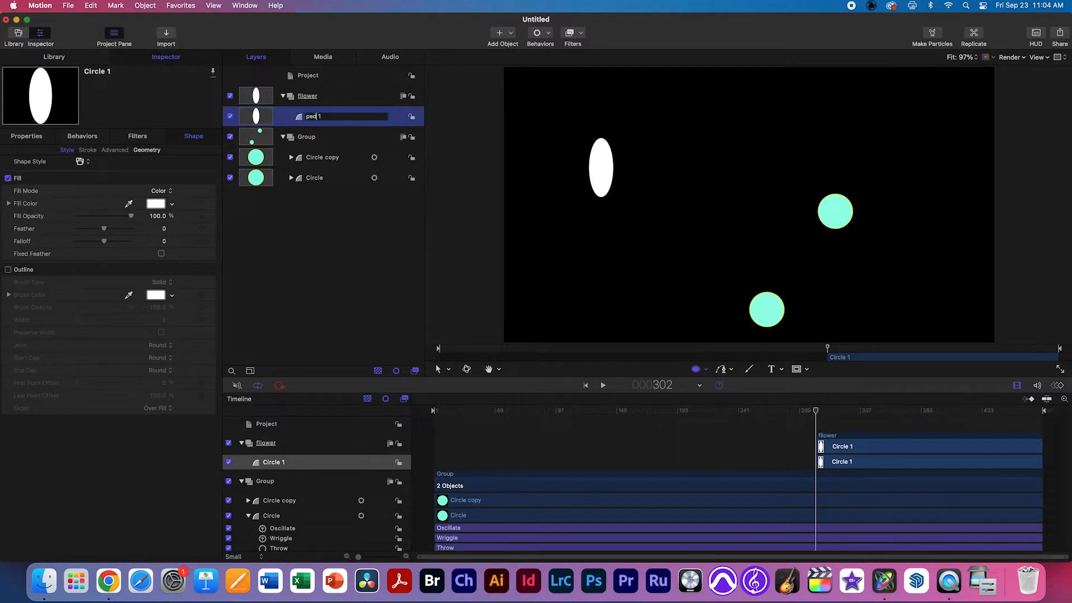
{"action": "left_click", "coordinate": [371, 235]}
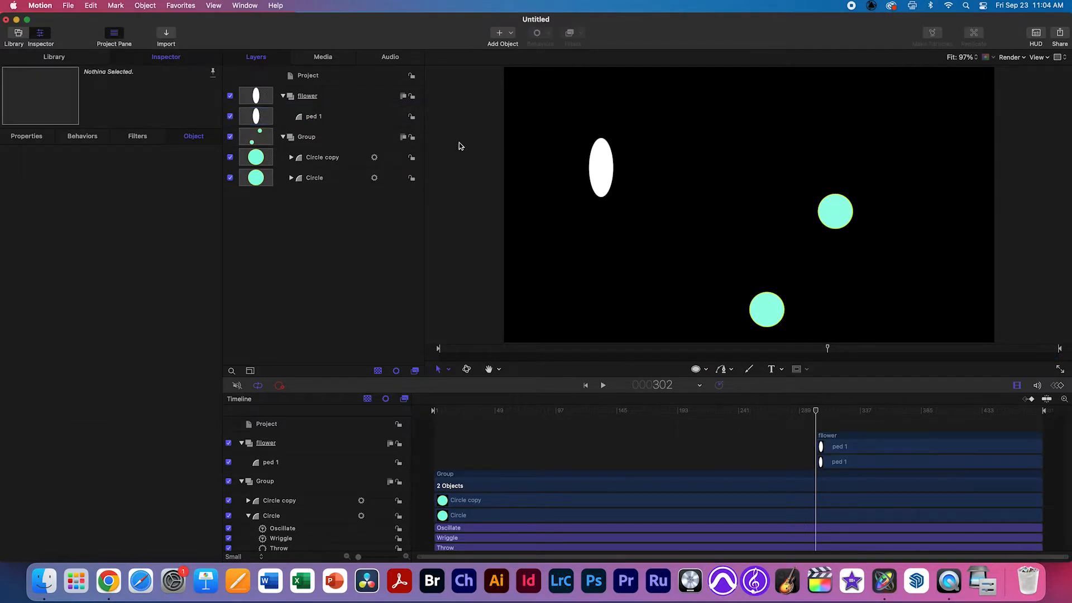
Move ped 1's anchor point straight down from its centre to just below the ellipse's lower tip.
{"action": "left_click", "coordinate": [322, 120]}
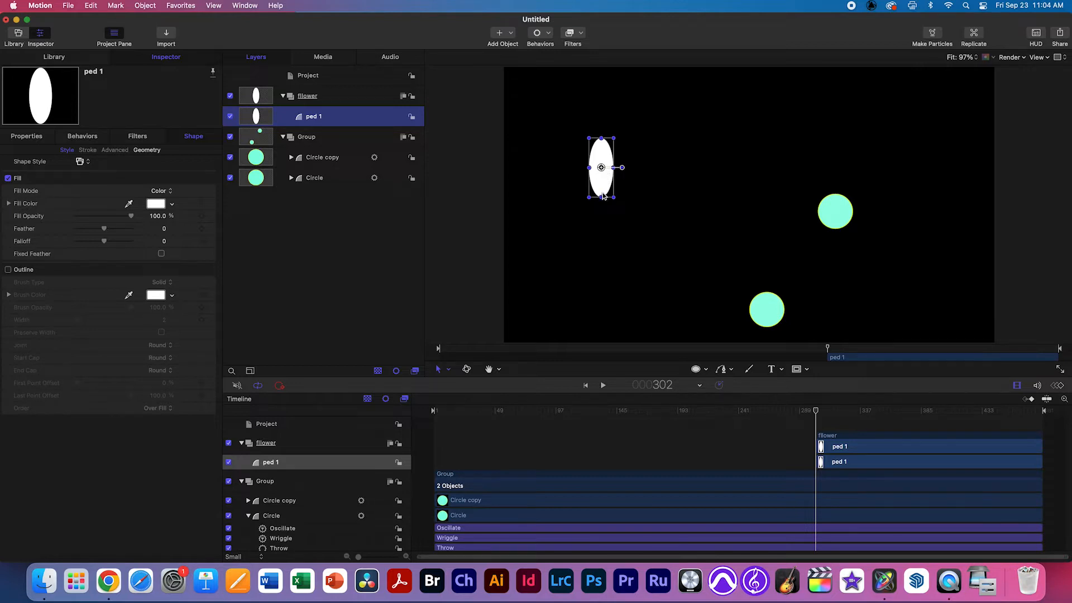
{"action": "left_click", "coordinate": [448, 369]}
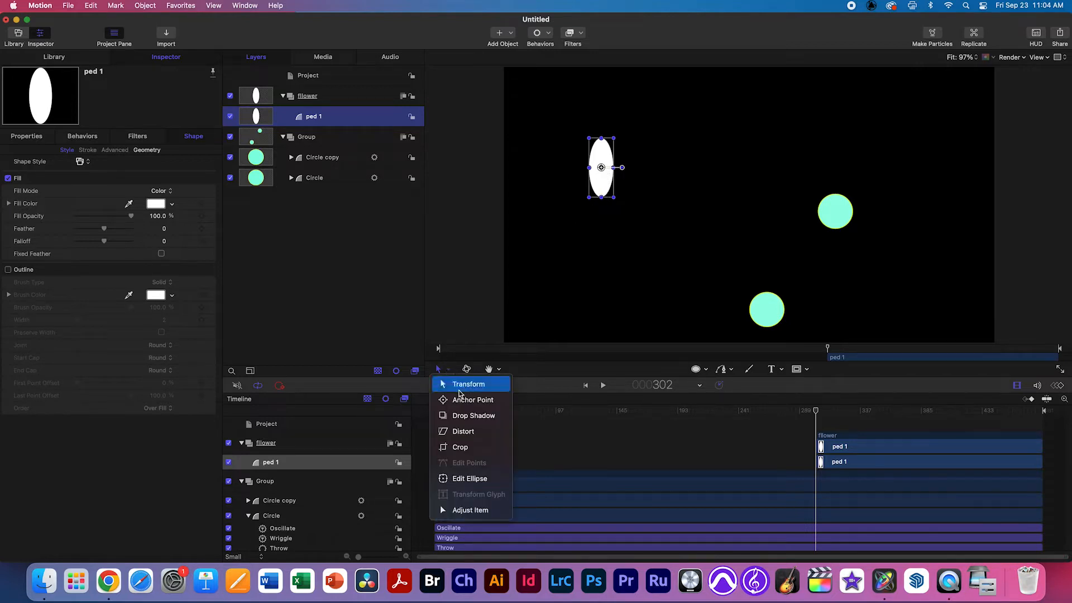
{"action": "left_click", "coordinate": [469, 401]}
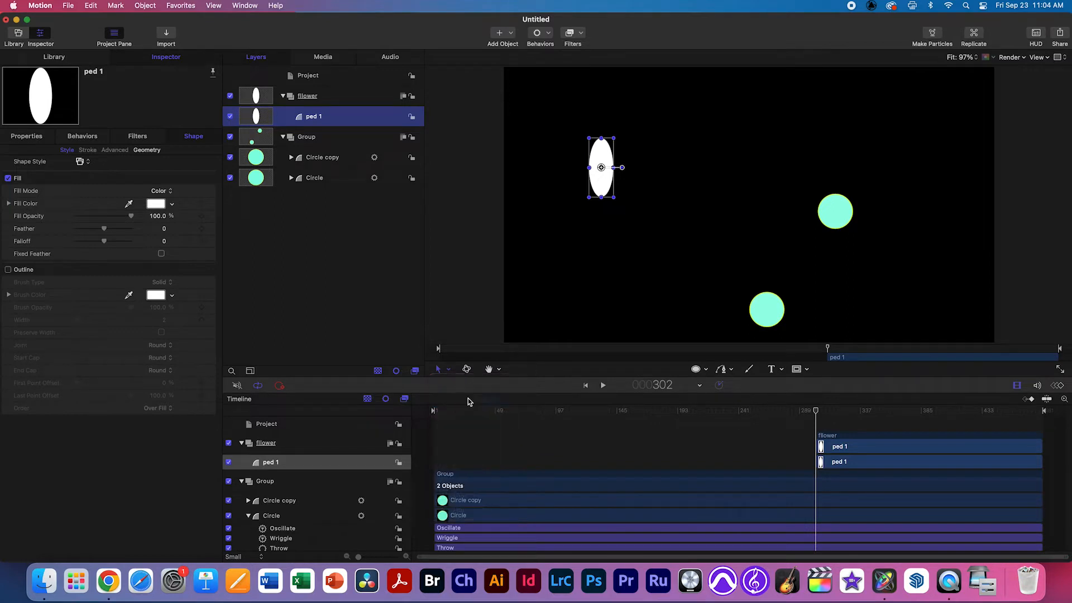
{"action": "scroll", "coordinate": [603, 162], "scroll_direction": "up", "scroll_amount": 3}
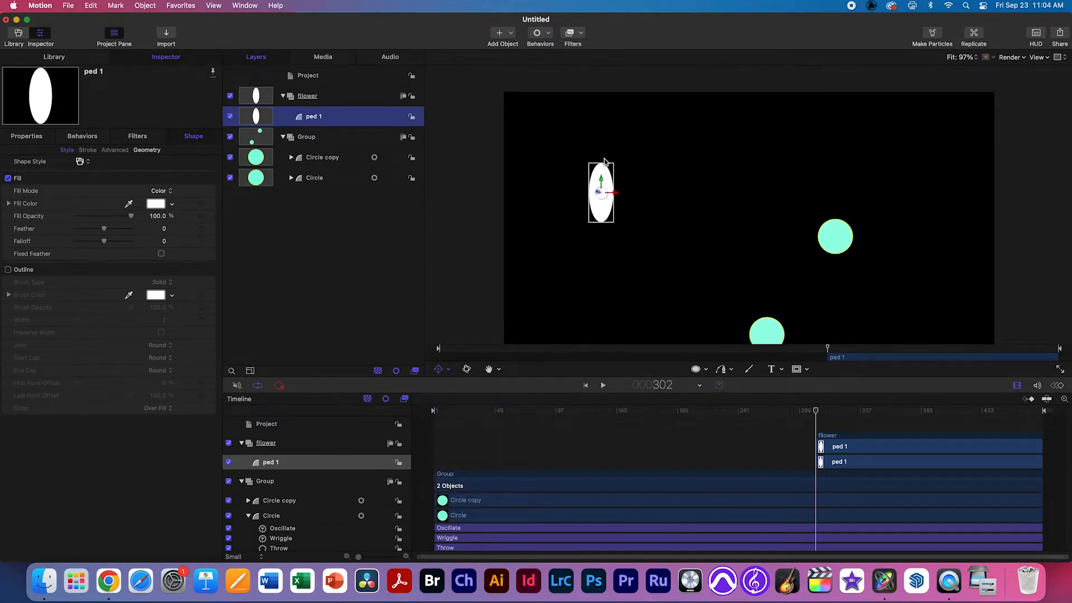
{"action": "left_click_drag", "start_coordinate": [596, 210], "coordinate": [634, 191]}
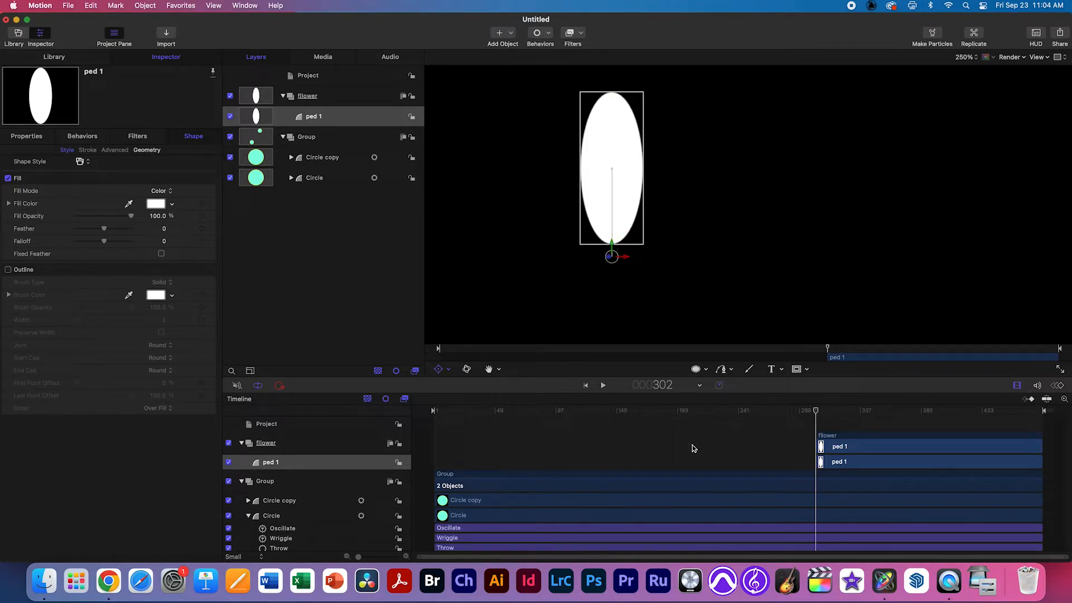
Extend the fllower group and ped 1 to run from frame 1 to the project end, and return to the first frame.
{"action": "left_click_drag", "start_coordinate": [817, 411], "coordinate": [808, 410]}
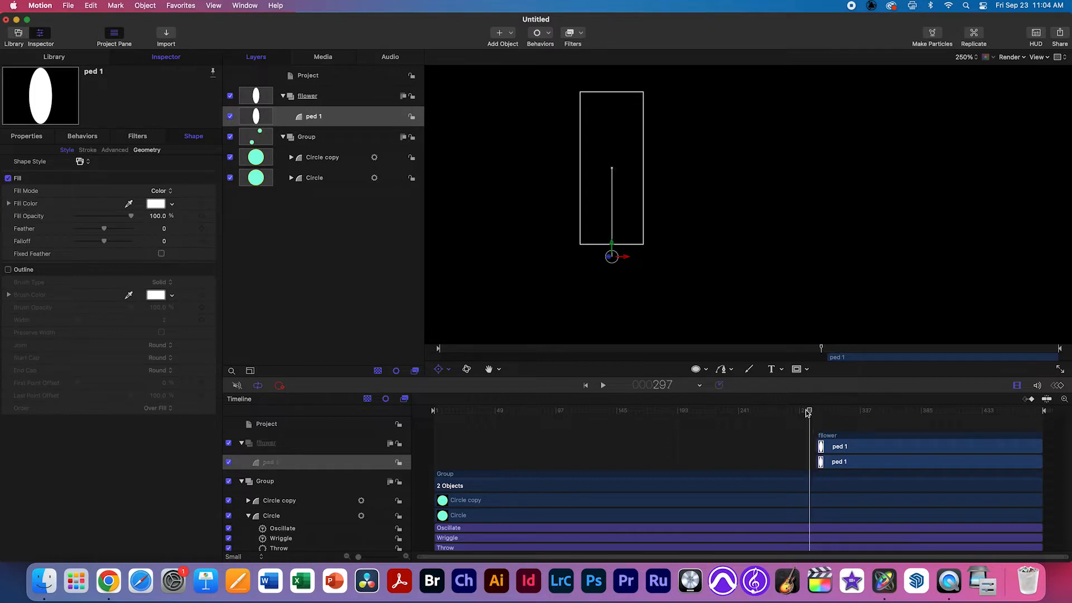
{"action": "left_click_drag", "start_coordinate": [598, 412], "coordinate": [395, 409]}
{"action": "left_click_drag", "start_coordinate": [860, 441], "coordinate": [477, 436]}
{"action": "left_click_drag", "start_coordinate": [658, 442], "coordinate": [1048, 448]}
{"action": "left_click_drag", "start_coordinate": [531, 410], "coordinate": [422, 418]}
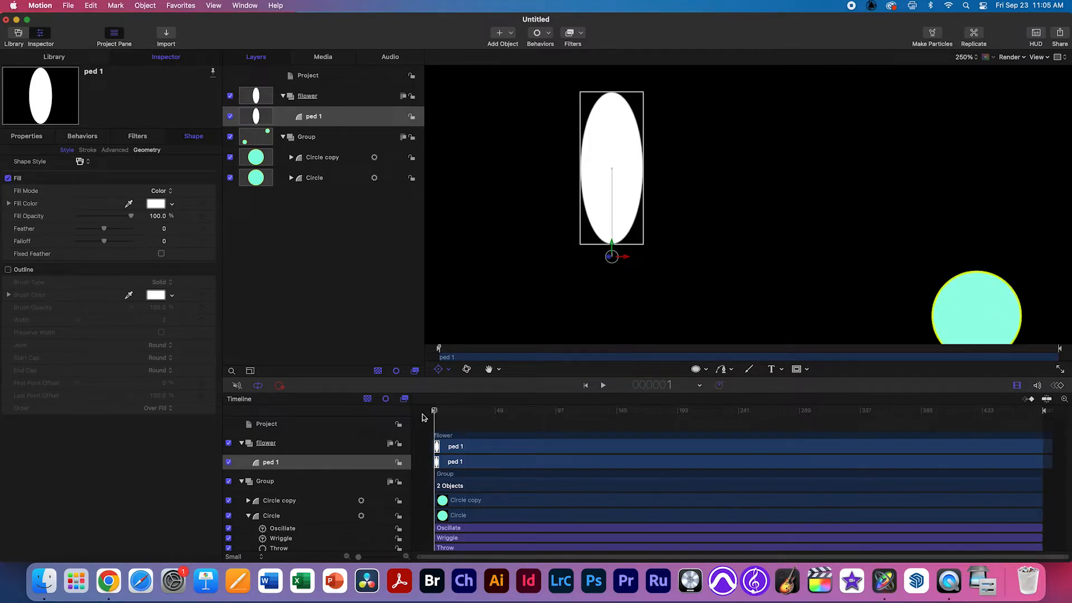
Lower ped 1's anchor point slightly further to Y -145.3 px and return to the Transform tool.
{"action": "left_click", "coordinate": [440, 373]}
{"action": "left_click", "coordinate": [458, 397]}
{"action": "left_click", "coordinate": [446, 373]}
{"action": "left_click", "coordinate": [450, 384]}
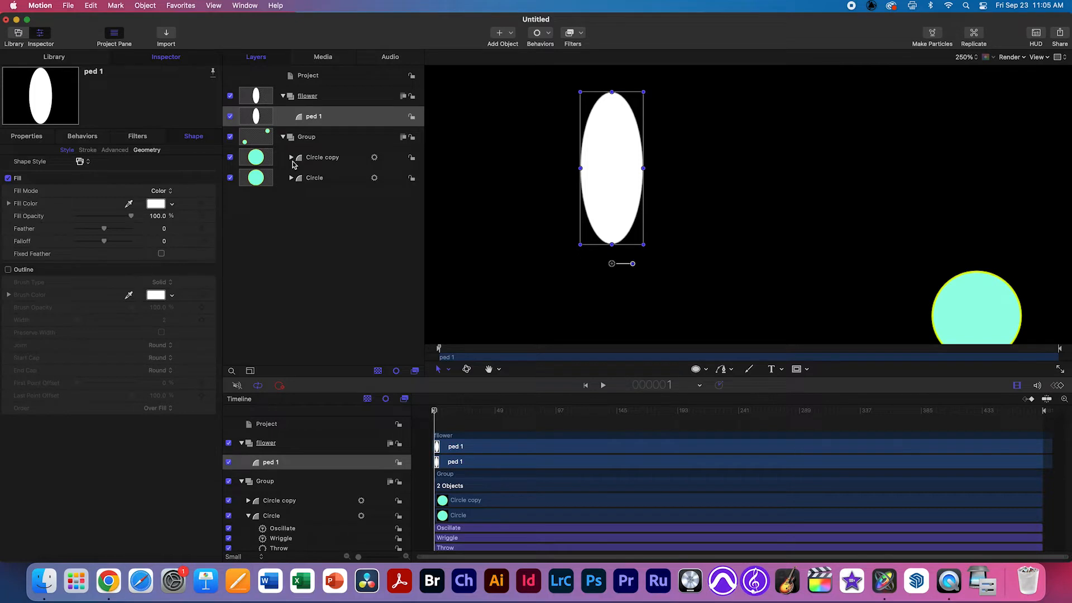
Try rotating ped 1 by 60° around its anchor point, and undo the rotation.
{"action": "left_click", "coordinate": [39, 138]}
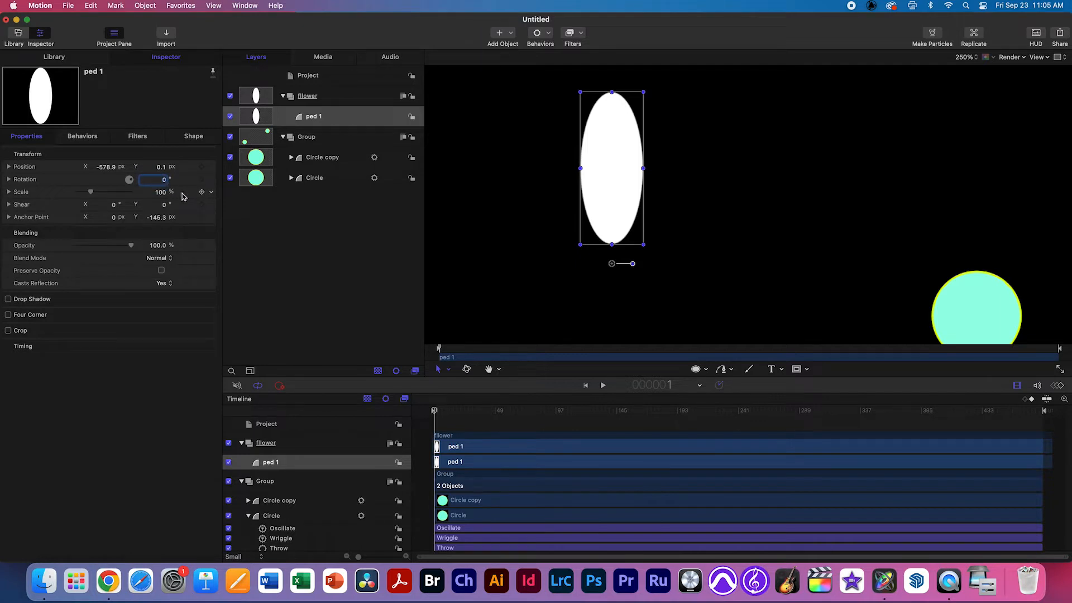
{"action": "type", "text": "60"}
{"action": "key", "text": "Return"}
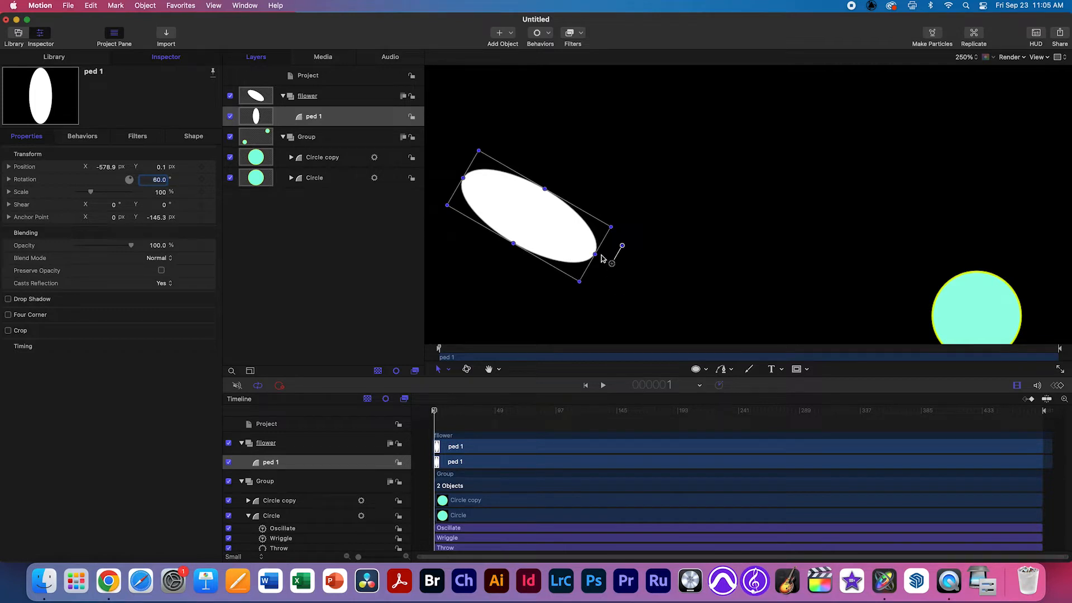
{"action": "key", "text": "super+z"}
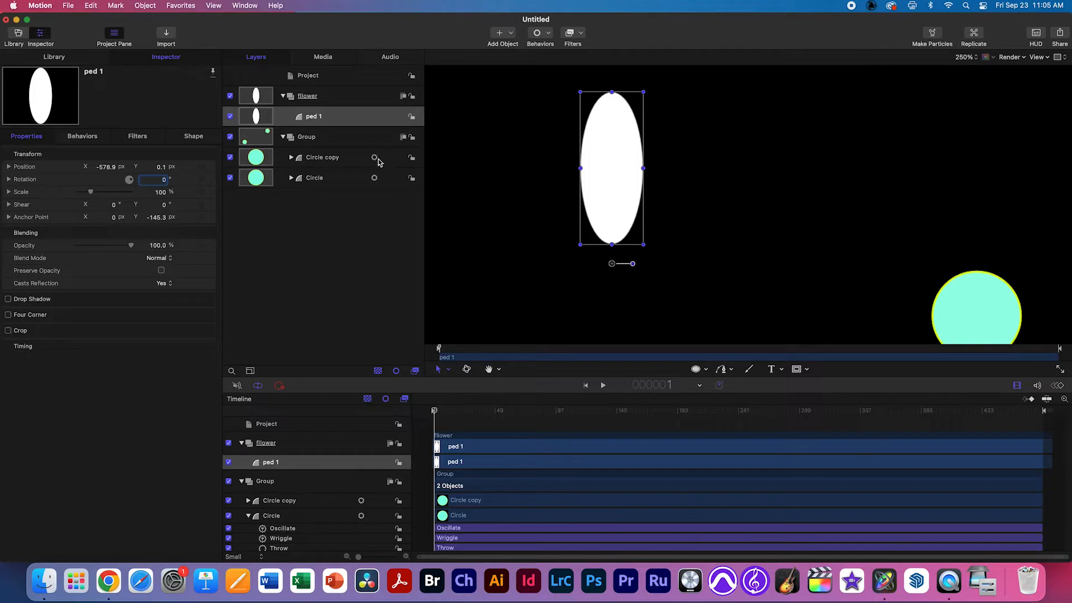
Duplicate ped 1 six times, rotating each copy further around the shared anchor point to form a flower with seven evenly spaced petals.
{"action": "key", "text": "super+d"}
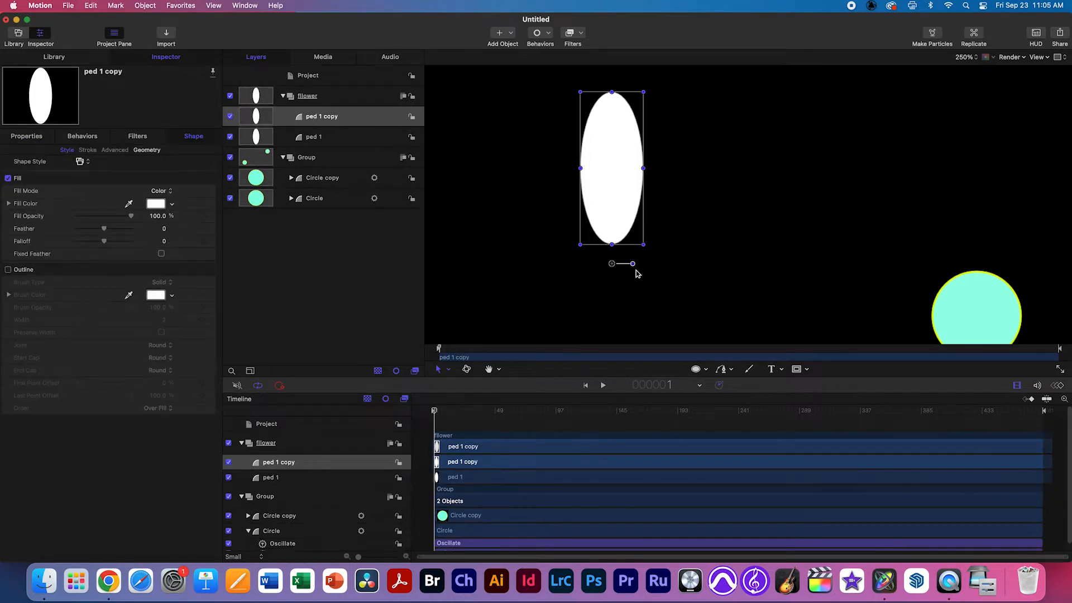
{"action": "left_click_drag", "start_coordinate": [633, 264], "coordinate": [624, 287]}
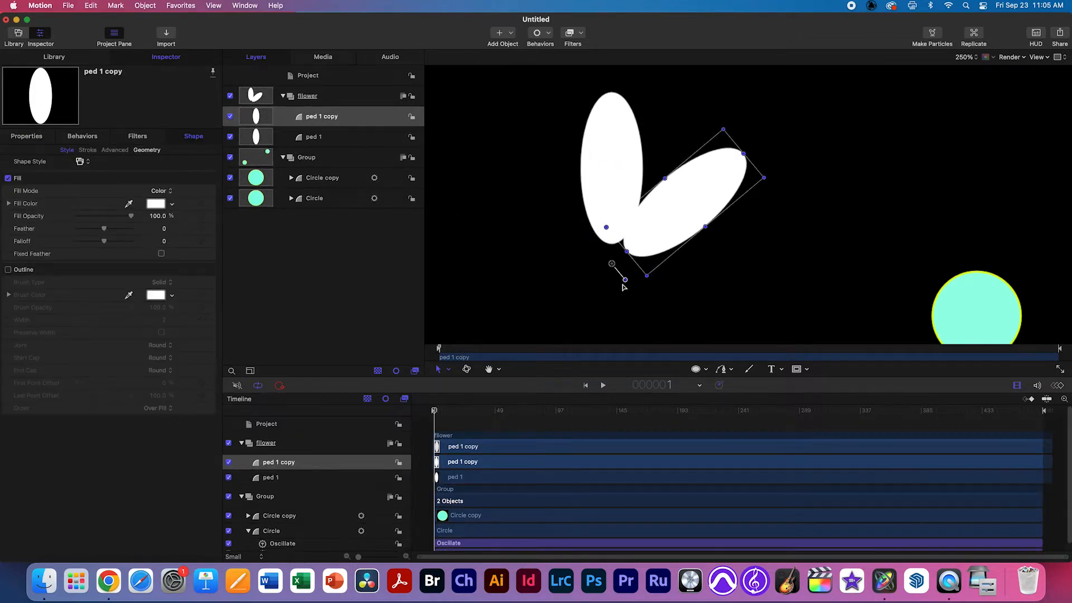
{"action": "key", "text": "super+d"}
{"action": "left_click_drag", "start_coordinate": [625, 279], "coordinate": [625, 257]}
{"action": "key", "text": "super+d"}
{"action": "key", "text": "super+d"}
{"action": "key", "text": "super+d"}
{"action": "key", "text": "super+d"}
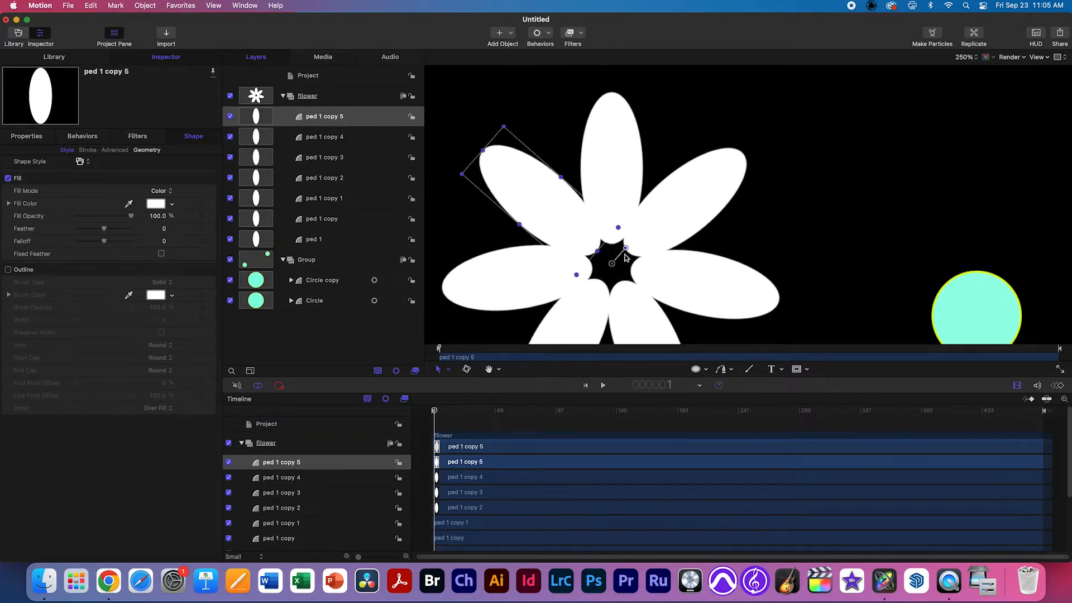
Play the animation briefly with the whole canvas in view and examine the individual petal layers in the fllower group.
{"action": "key", "text": "shift+z"}
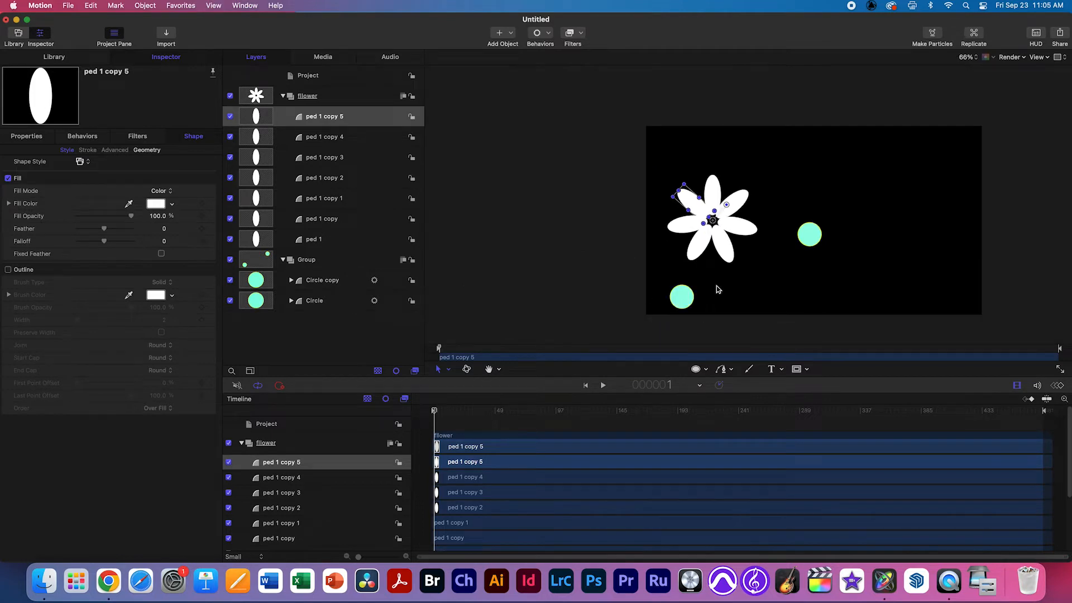
{"action": "key", "text": "space"}
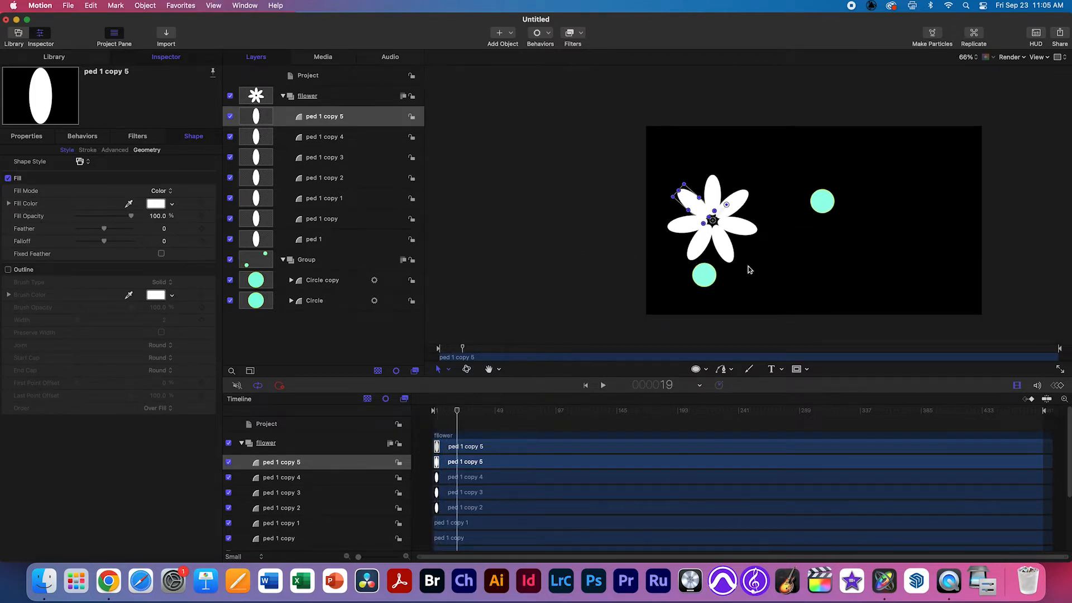
{"action": "left_click", "coordinate": [306, 97]}
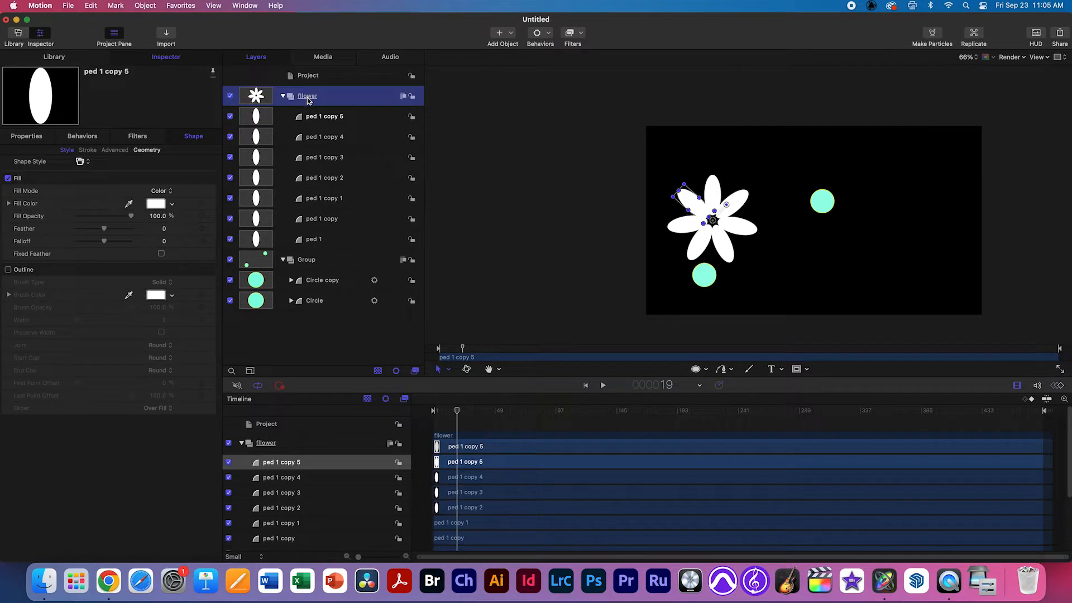
{"action": "left_click", "coordinate": [314, 116]}
{"action": "left_click", "coordinate": [315, 137]}
{"action": "left_click", "coordinate": [317, 159]}
{"action": "left_click", "coordinate": [318, 178]}
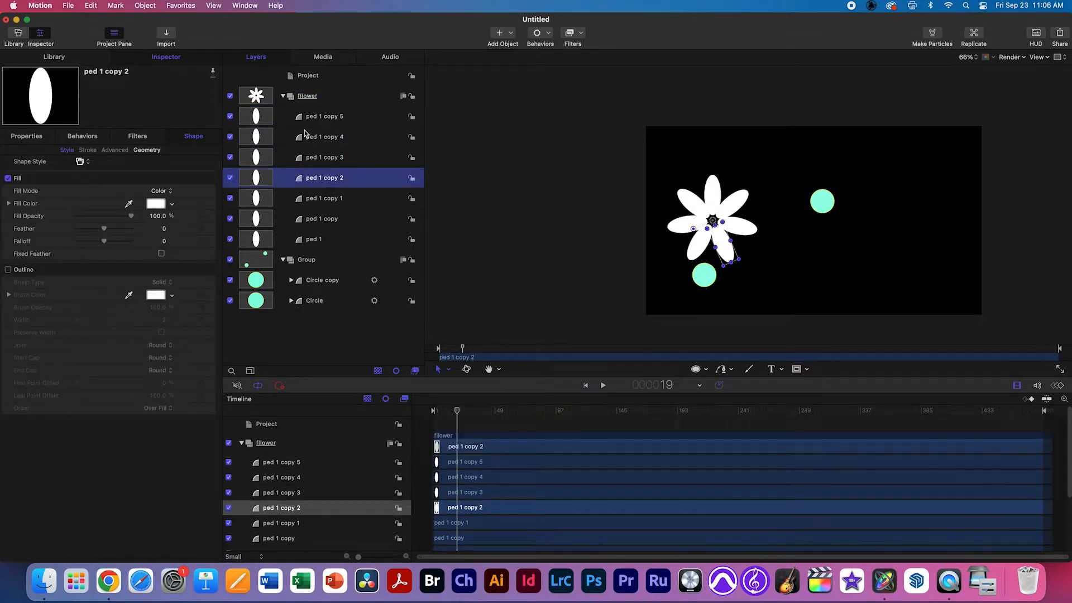
Collapse the fllower group and move its anchor point horizontally from the canvas centre to the middle of the flower.
{"action": "left_click", "coordinate": [283, 96]}
{"action": "left_click", "coordinate": [309, 99]}
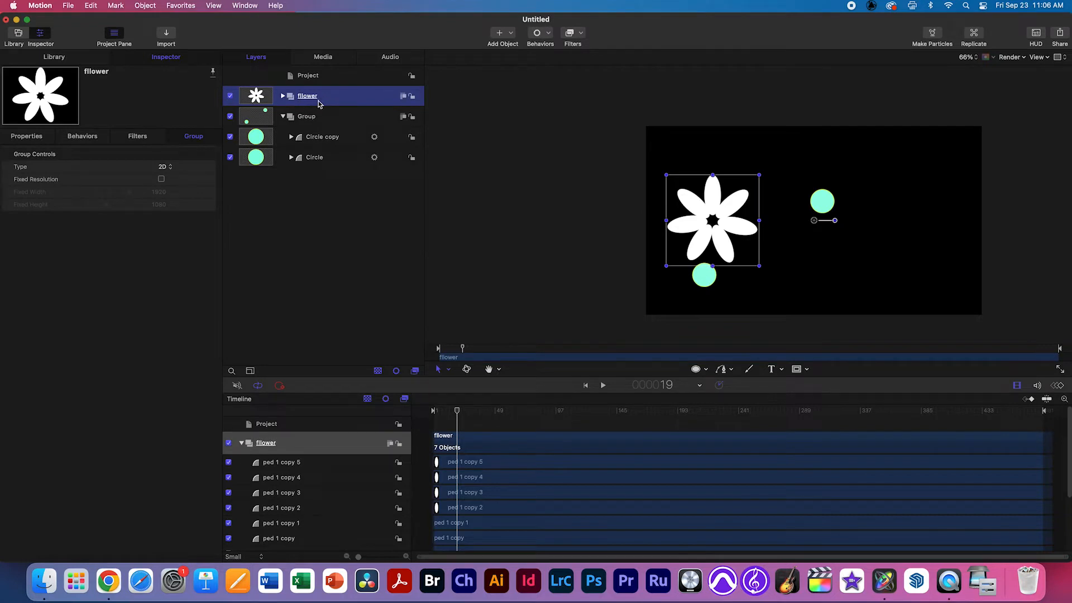
{"action": "left_click", "coordinate": [445, 373]}
{"action": "left_click", "coordinate": [471, 400]}
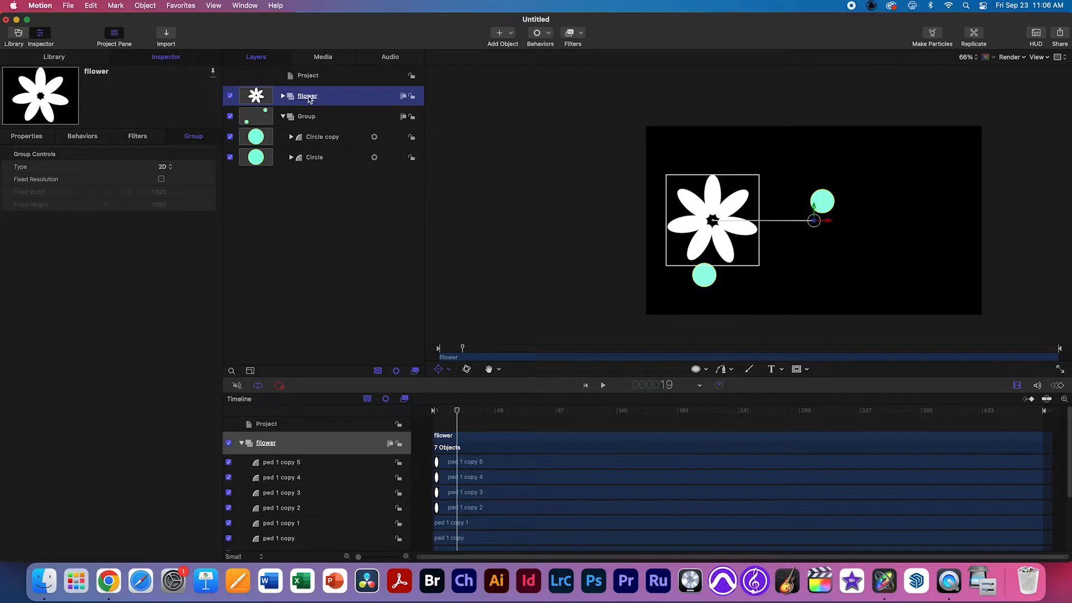
{"action": "left_click_drag", "start_coordinate": [832, 225], "coordinate": [760, 221]}
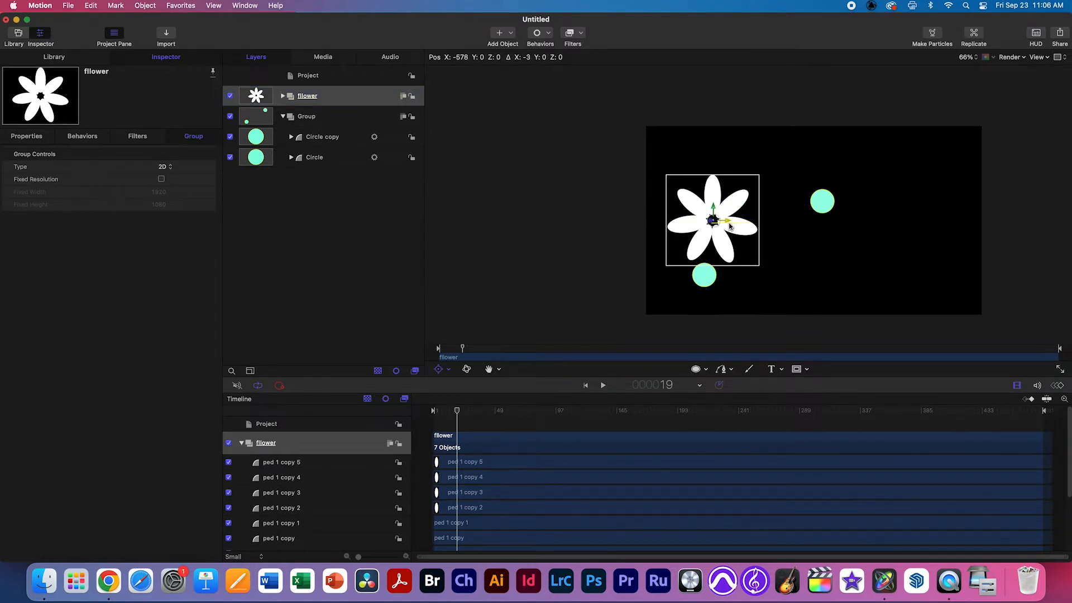
Fine-tune the fllower group's anchor point so it sits exactly in the centre of the gap between the petals.
{"action": "left_click_drag", "start_coordinate": [724, 222], "coordinate": [741, 223]}
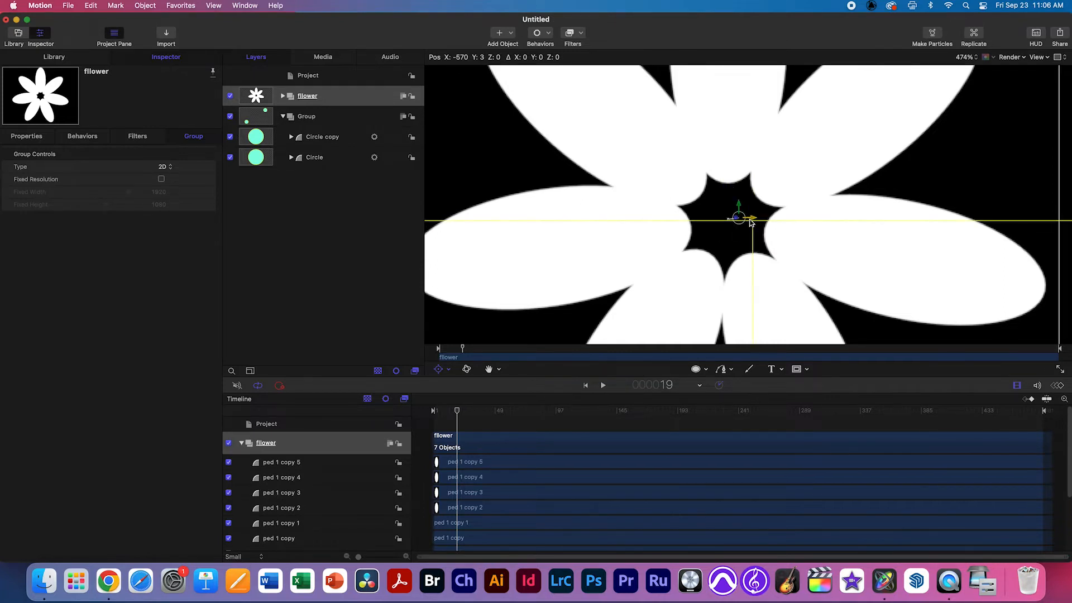
{"action": "scroll", "coordinate": [747, 221], "scroll_direction": "up", "scroll_amount": 10}
{"action": "left_click", "coordinate": [718, 224]}
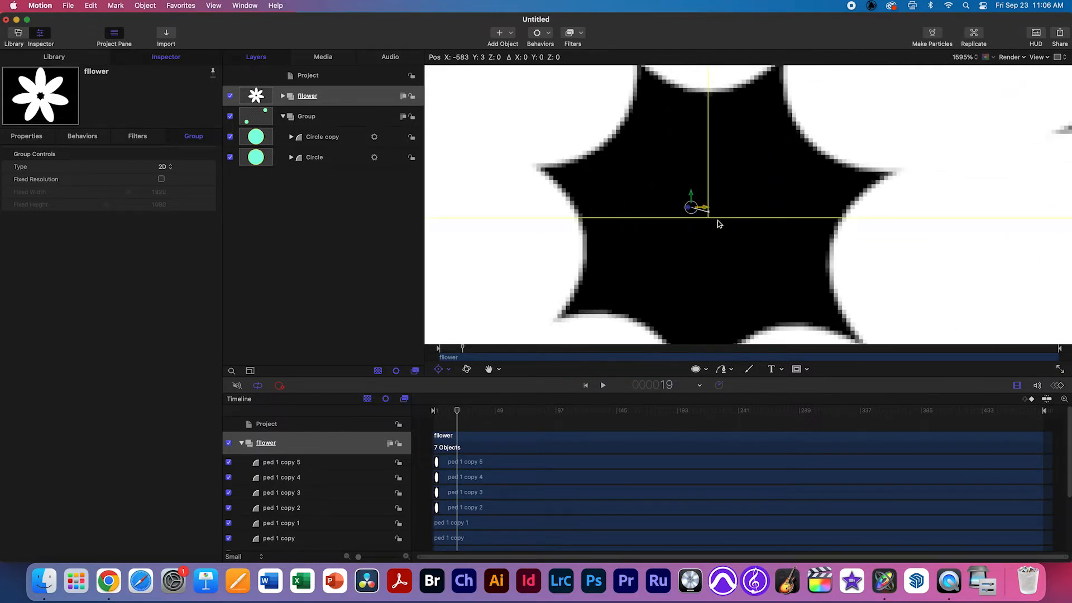
{"action": "left_click_drag", "start_coordinate": [720, 196], "coordinate": [719, 219]}
{"action": "scroll", "coordinate": [732, 195], "scroll_direction": "down", "scroll_amount": 15}
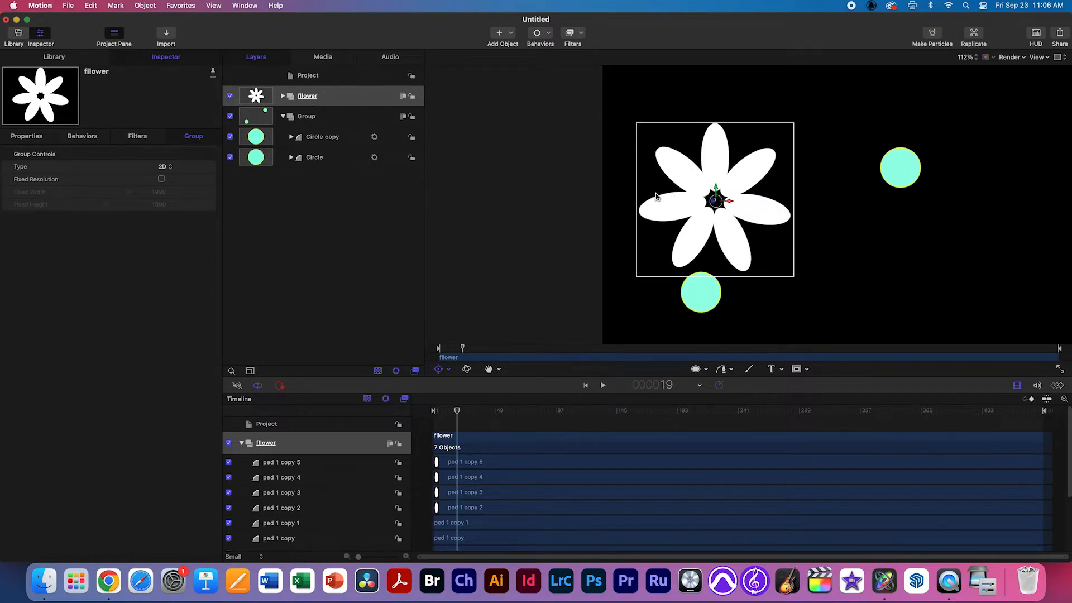
Apply the Basic Motion Spin behavior to the whole fllower group rather than a single petal.
{"action": "left_click", "coordinate": [305, 96]}
{"action": "left_click", "coordinate": [283, 96]}
{"action": "left_click", "coordinate": [329, 122]}
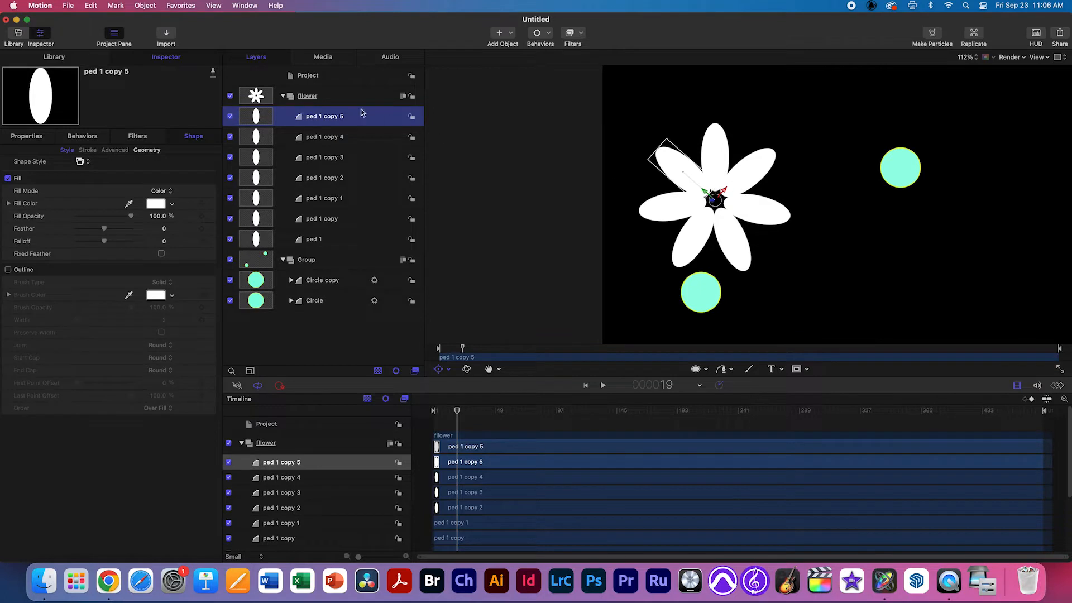
{"action": "left_click", "coordinate": [303, 99]}
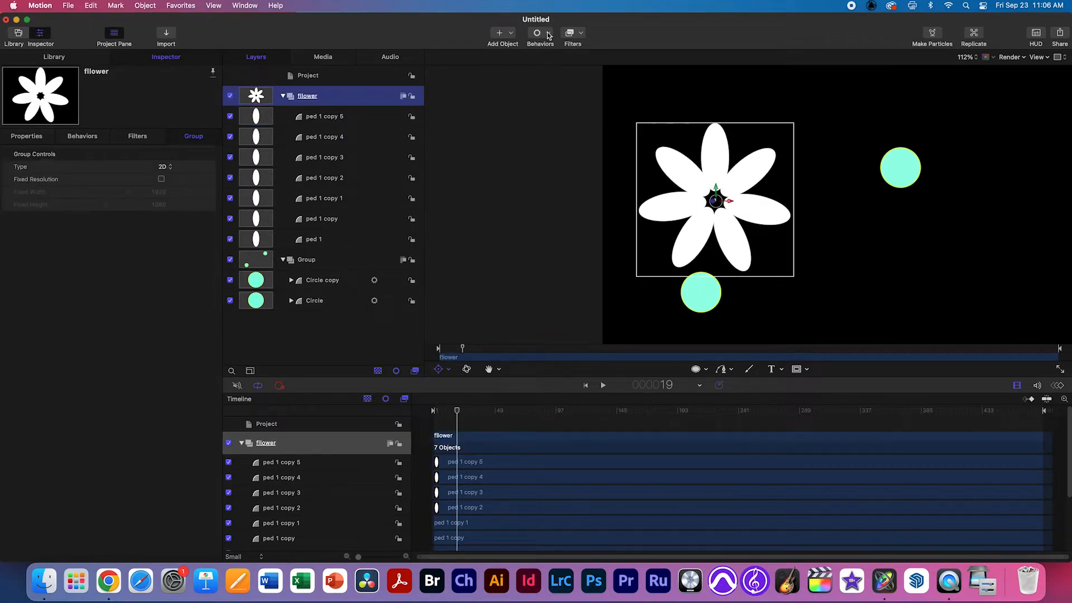
{"action": "left_click", "coordinate": [548, 36]}
{"action": "mouse_move", "coordinate": [555, 59]}
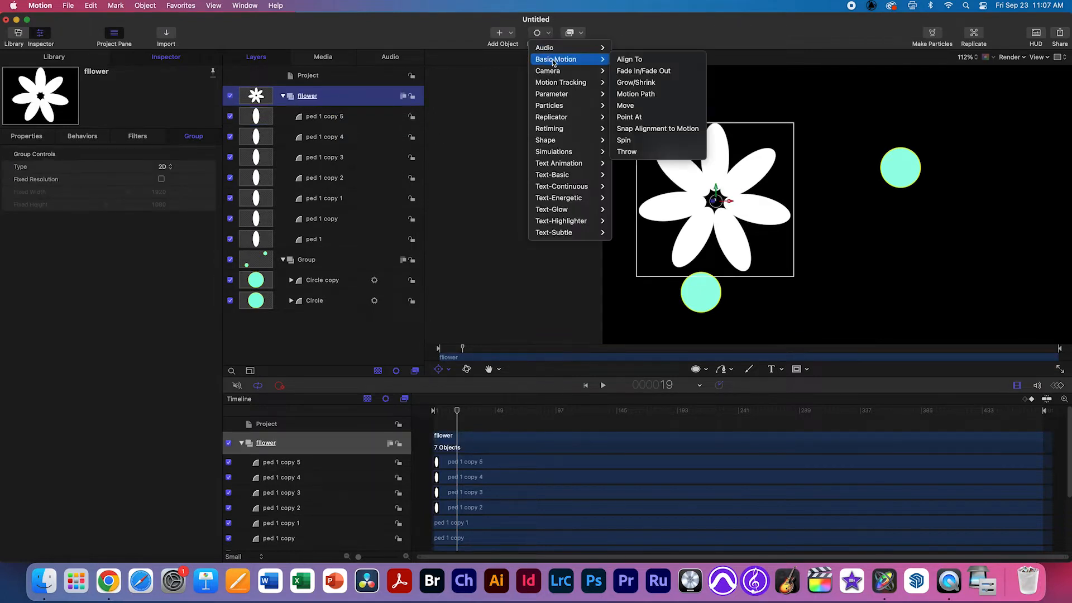
{"action": "left_click", "coordinate": [658, 141]}
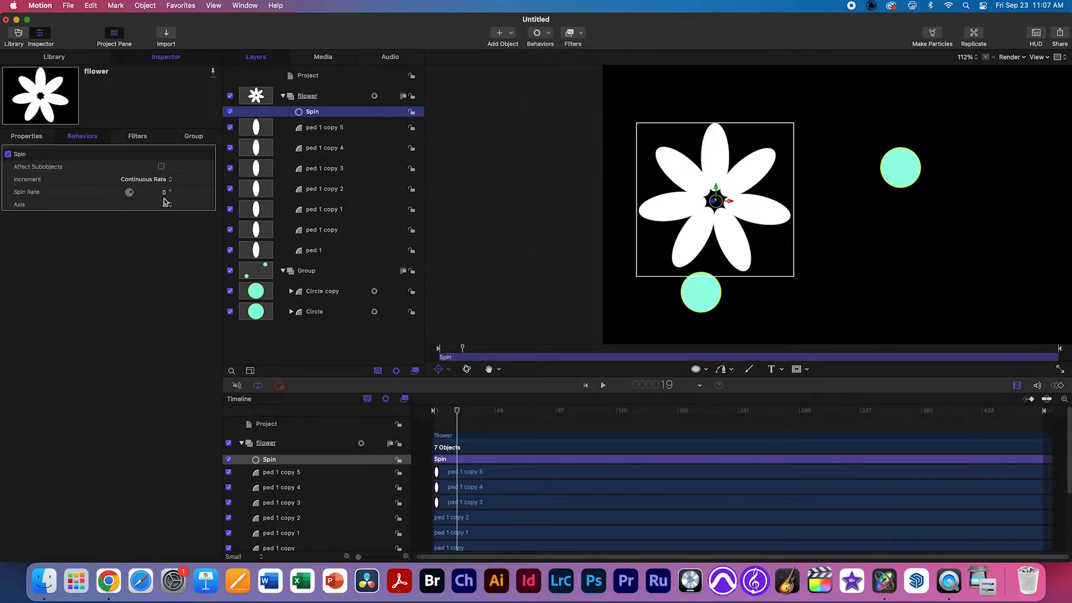
Preview the fllower group's rotation with the Spin Rate dial and playback, and set the Spin Rate to -50°.
{"action": "left_click_drag", "start_coordinate": [459, 417], "coordinate": [582, 412]}
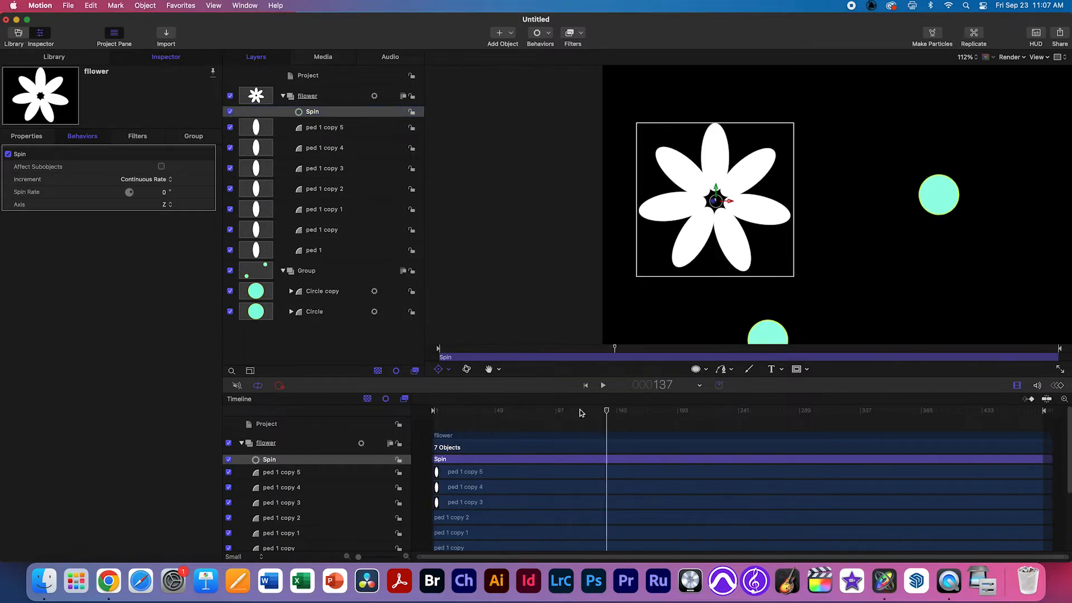
{"action": "left_click_drag", "start_coordinate": [132, 195], "coordinate": [132, 197]}
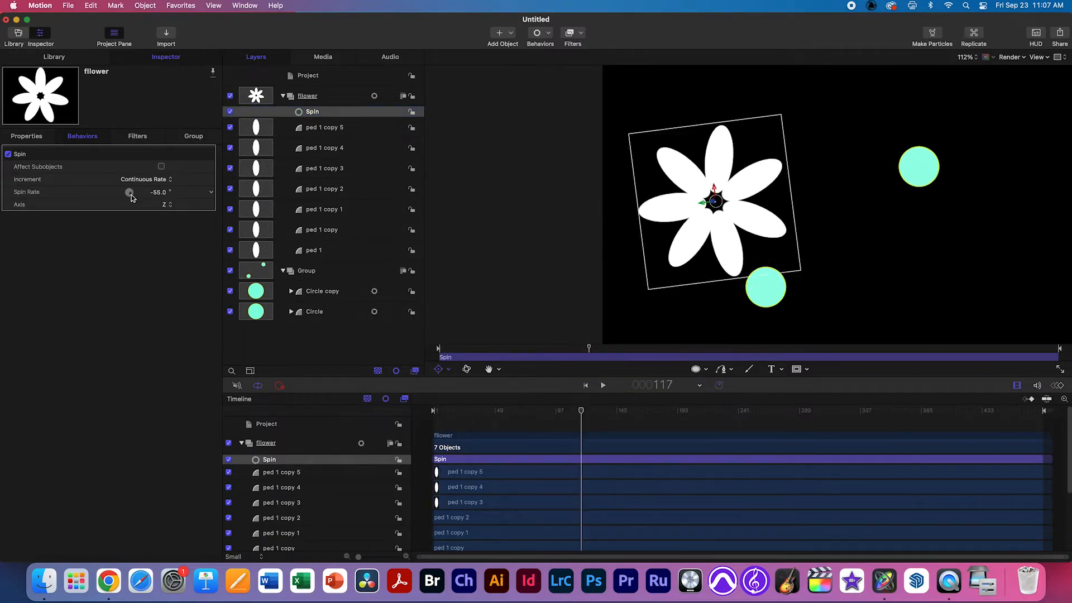
{"action": "key", "text": "space"}
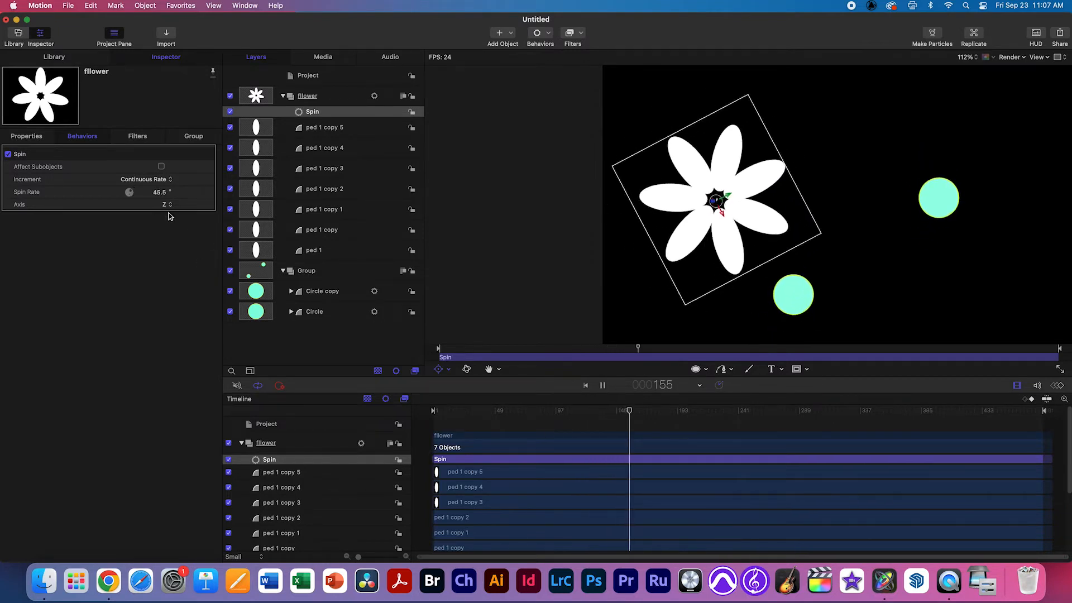
{"action": "left_click", "coordinate": [163, 192]}
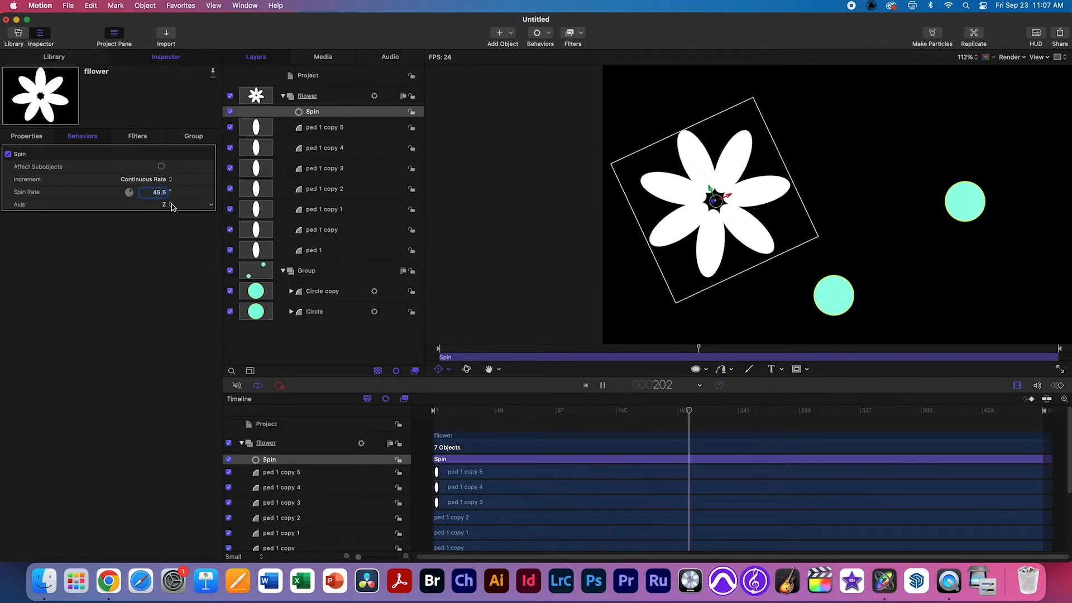
{"action": "type", "text": "-5"}
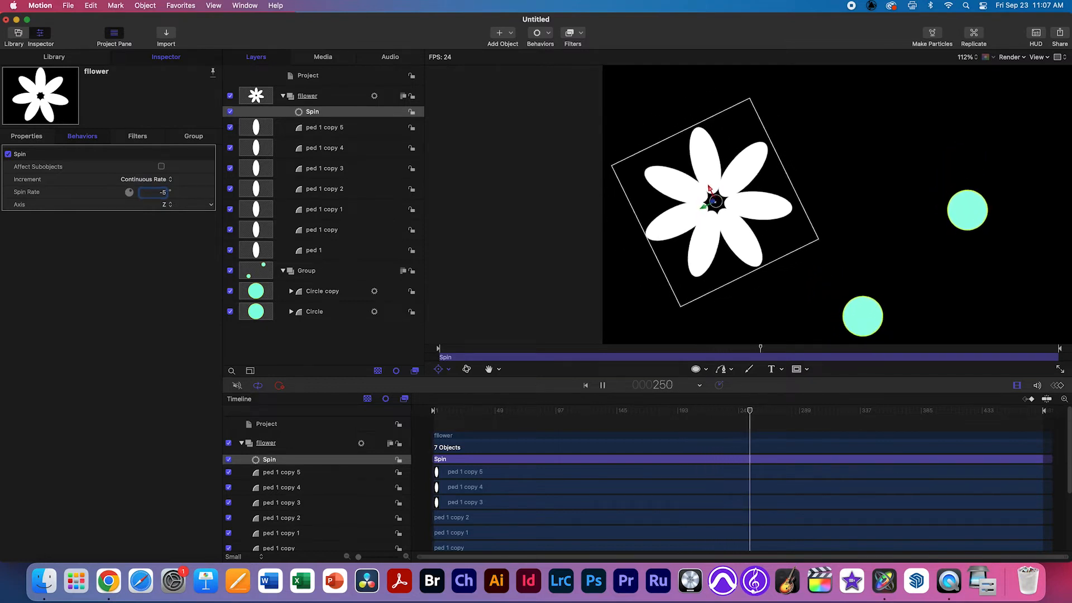
{"action": "type", "text": "0"}
{"action": "key", "text": "Return"}
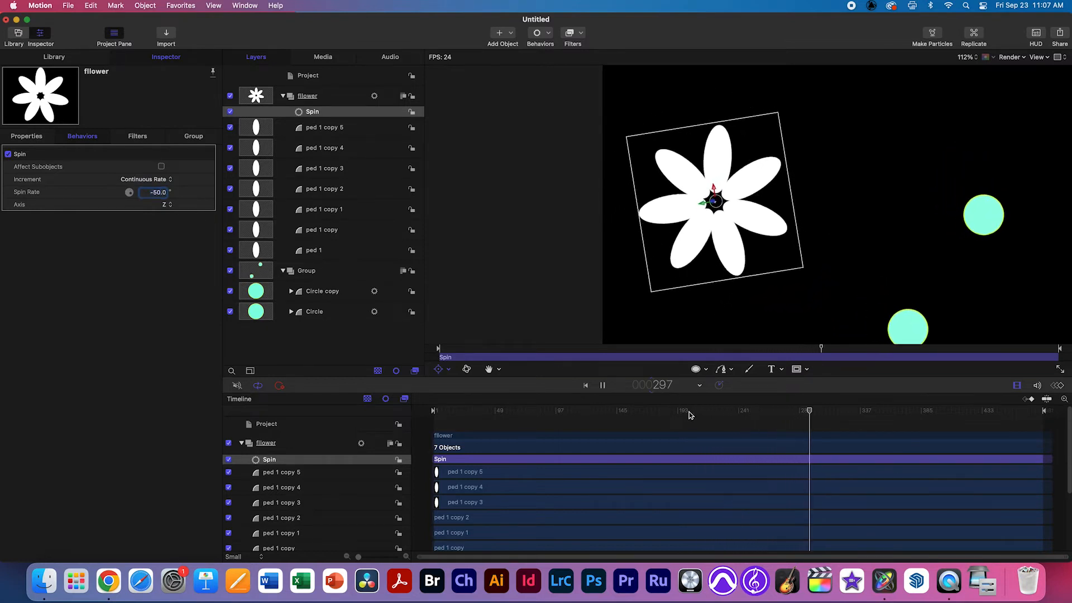
Try the Spin behavior on the single petal ped 1 copy 5, and return it to the whole fllower group.
{"action": "left_click", "coordinate": [321, 109]}
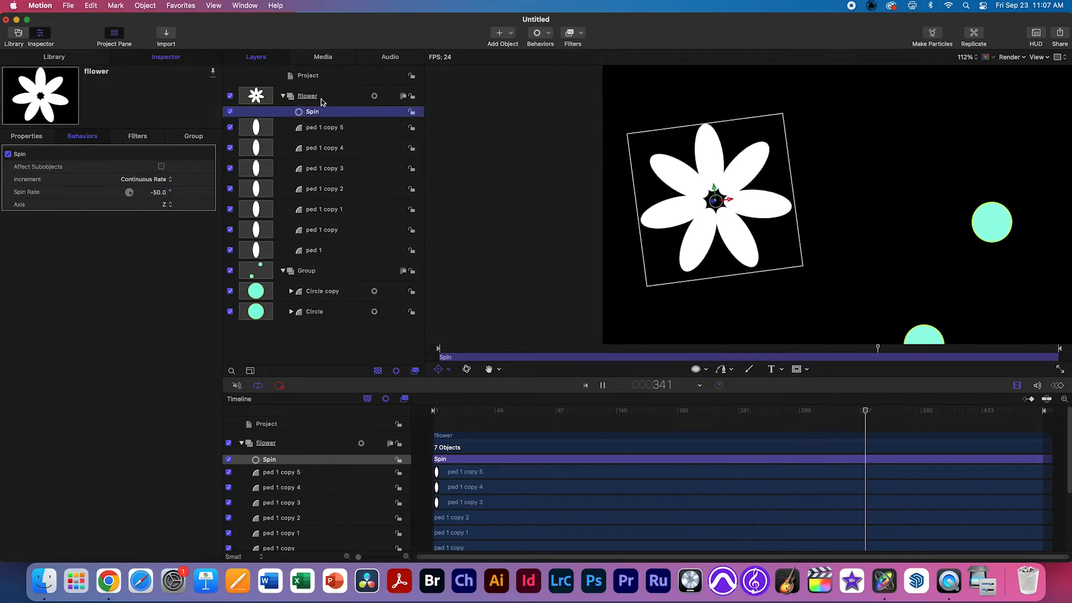
{"action": "left_click", "coordinate": [321, 100]}
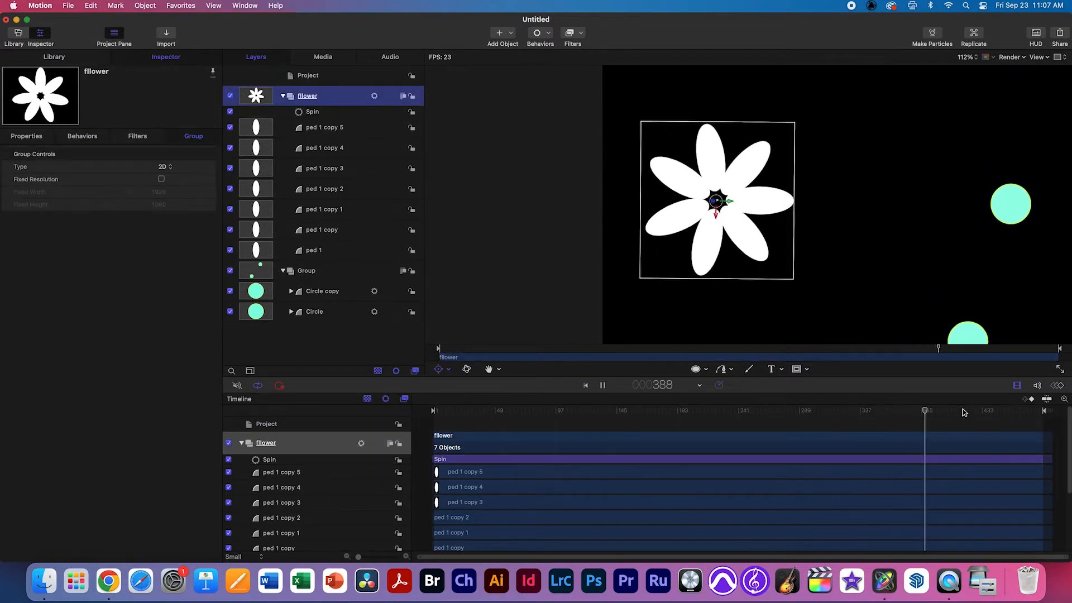
{"action": "left_click", "coordinate": [298, 115]}
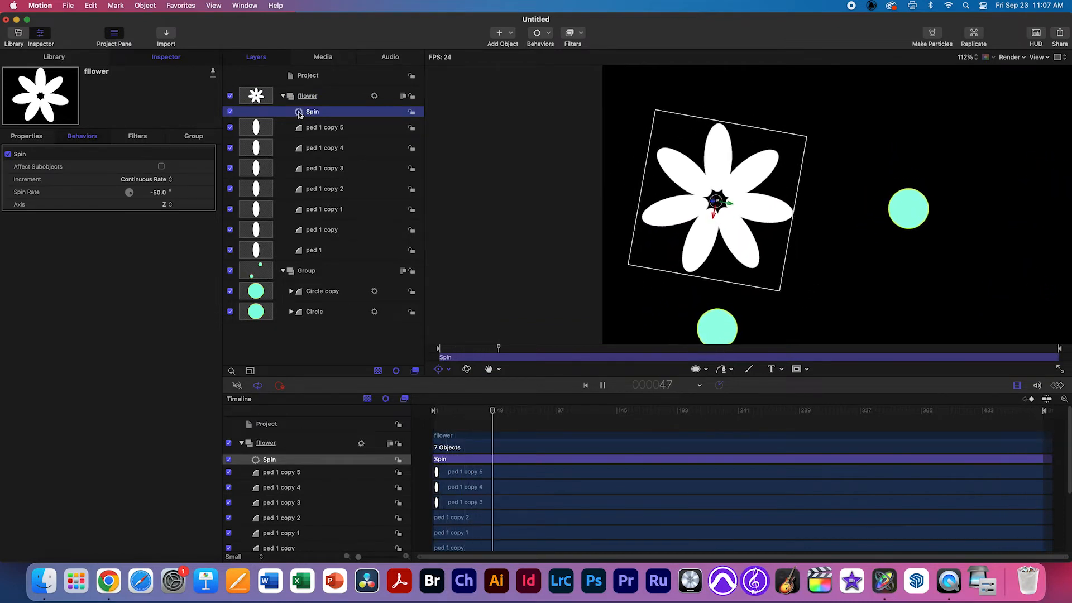
{"action": "left_click_drag", "start_coordinate": [300, 115], "coordinate": [316, 131]}
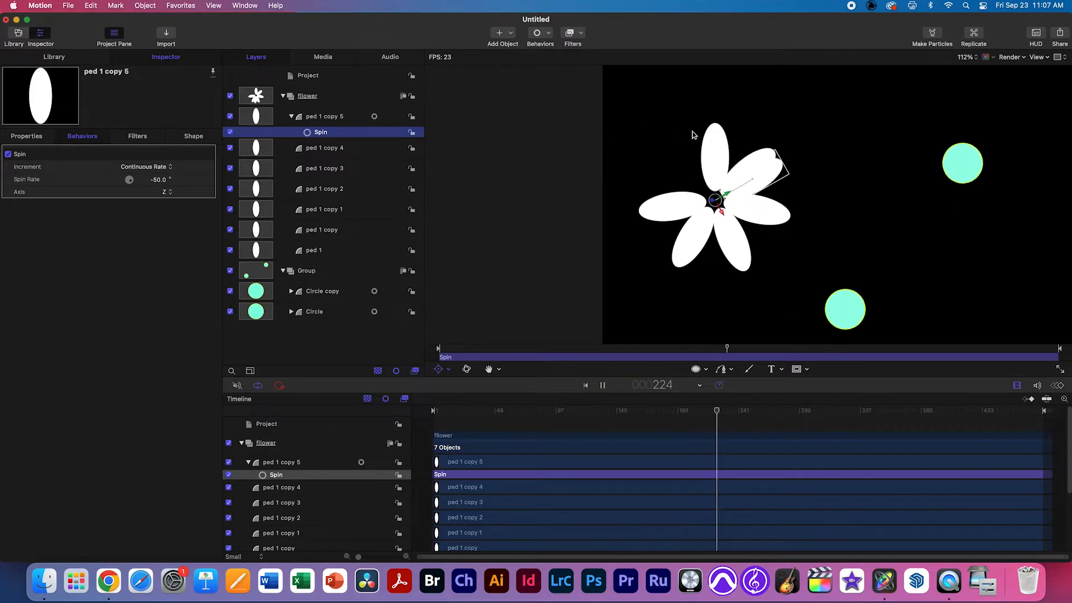
{"action": "left_click_drag", "start_coordinate": [320, 132], "coordinate": [307, 98]}
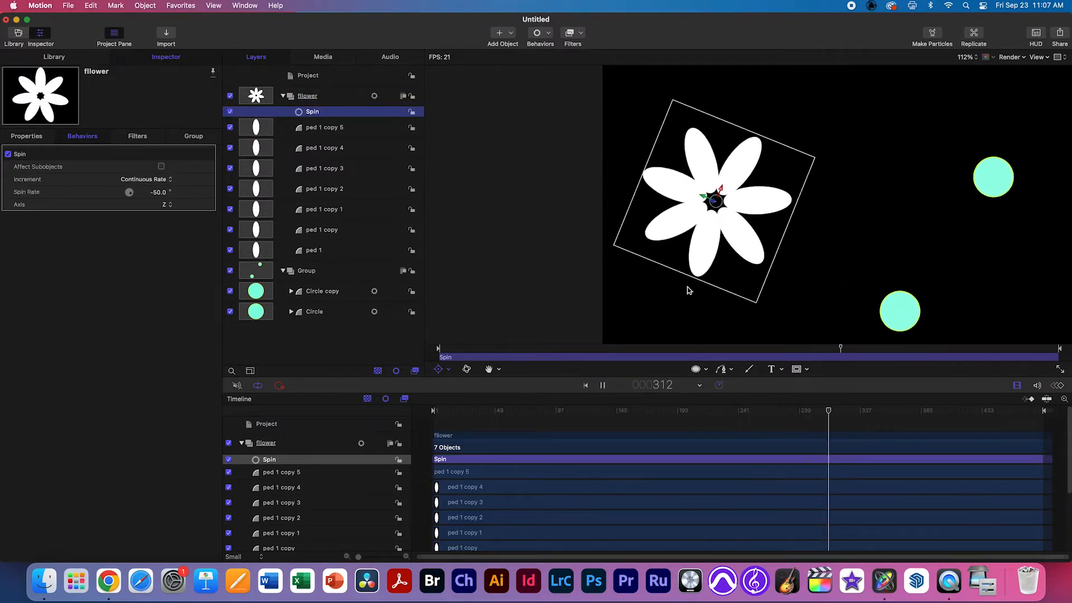
Scale the whole fllower group down to 32%.
{"action": "left_click", "coordinate": [309, 100]}
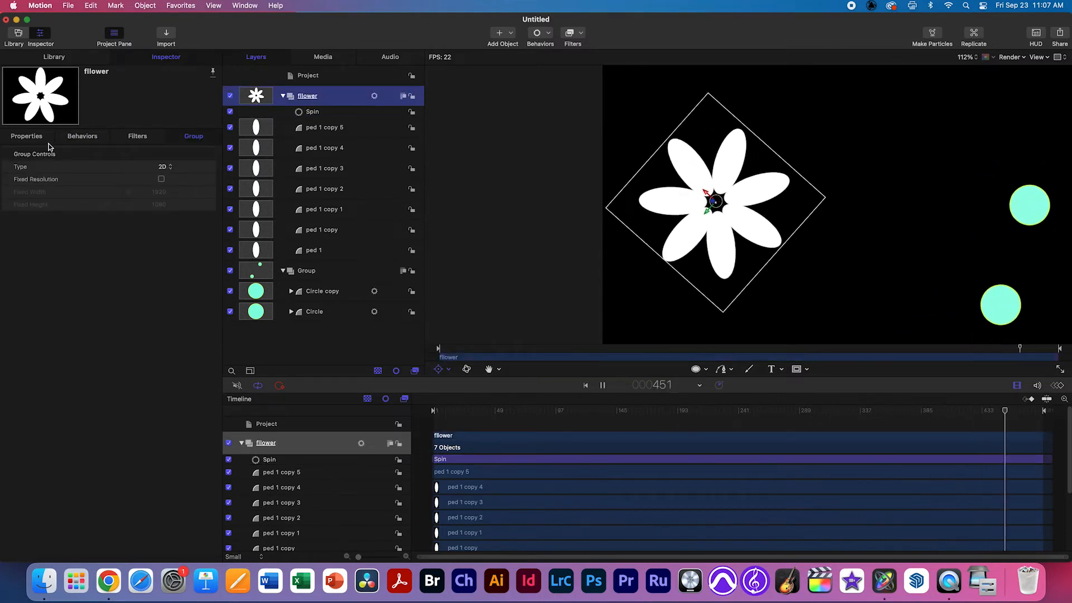
{"action": "left_click", "coordinate": [29, 136]}
{"action": "left_click_drag", "start_coordinate": [169, 196], "coordinate": [139, 197]}
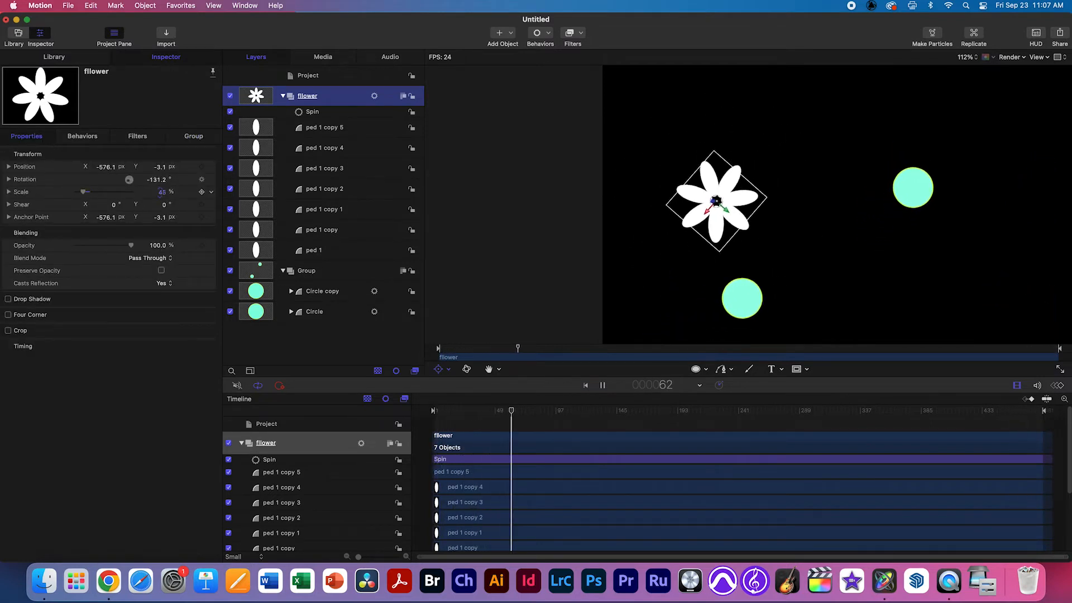
{"action": "left_click", "coordinate": [708, 220]}
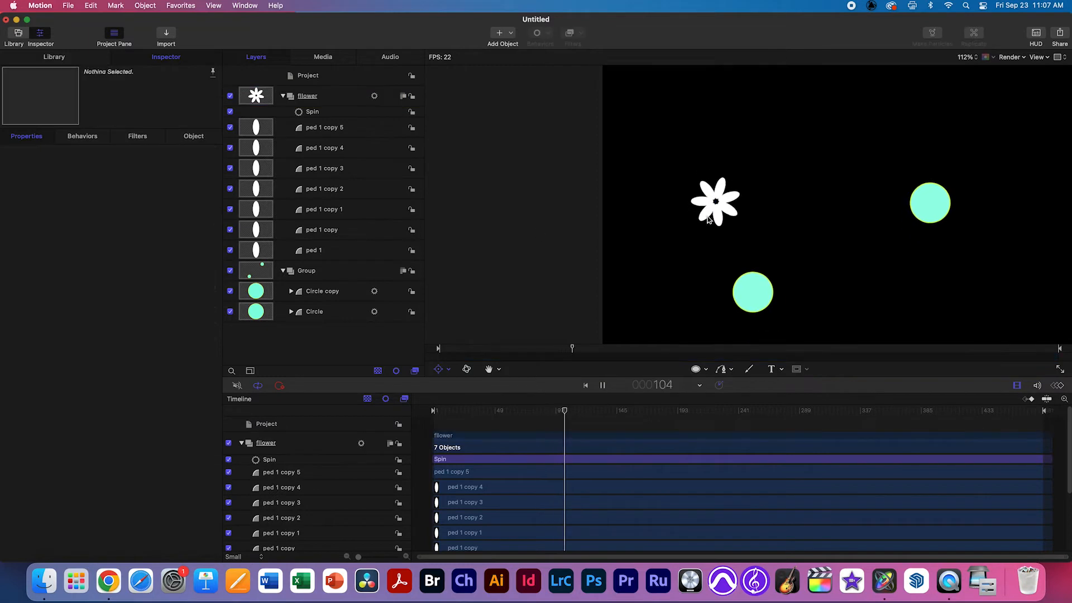
{"action": "left_click", "coordinate": [702, 173]}
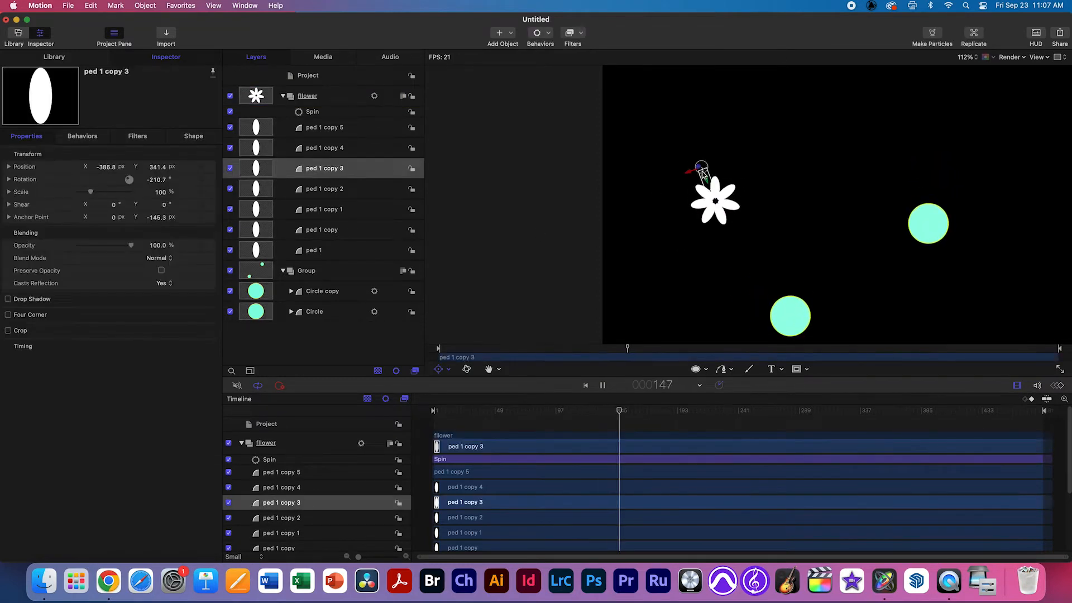
{"action": "left_click_drag", "start_coordinate": [704, 176], "coordinate": [697, 165]}
{"action": "key", "text": "super+z"}
Move the whole fllower group with the Transform tool to the canvas's upper-left area, at about X -683 px, Y 244 px.
{"action": "left_click", "coordinate": [339, 104]}
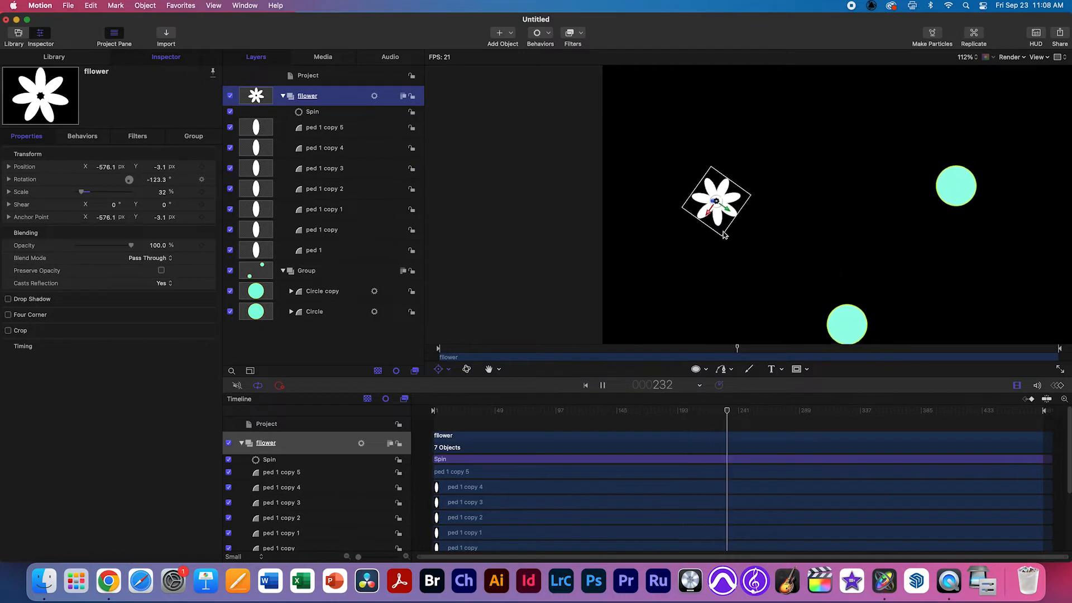
{"action": "left_click", "coordinate": [448, 370]}
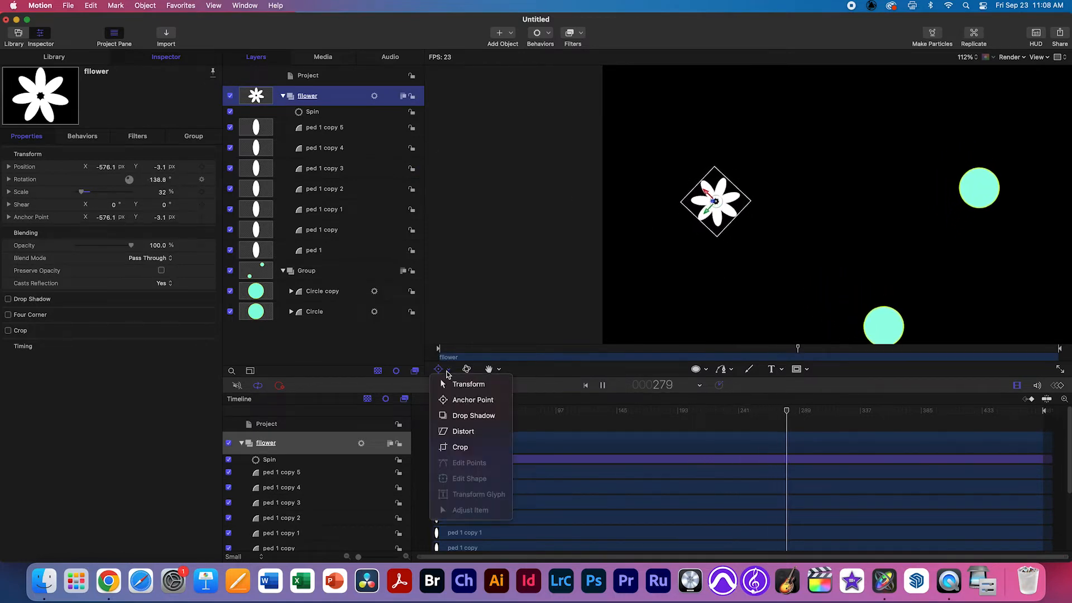
{"action": "left_click", "coordinate": [494, 289]}
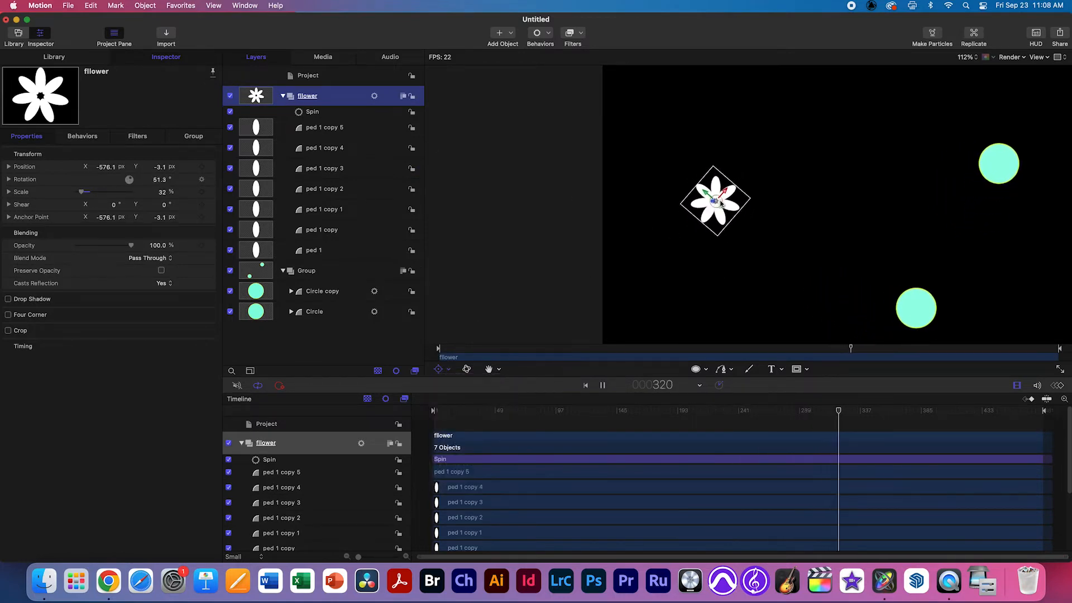
{"action": "left_click", "coordinate": [443, 370]}
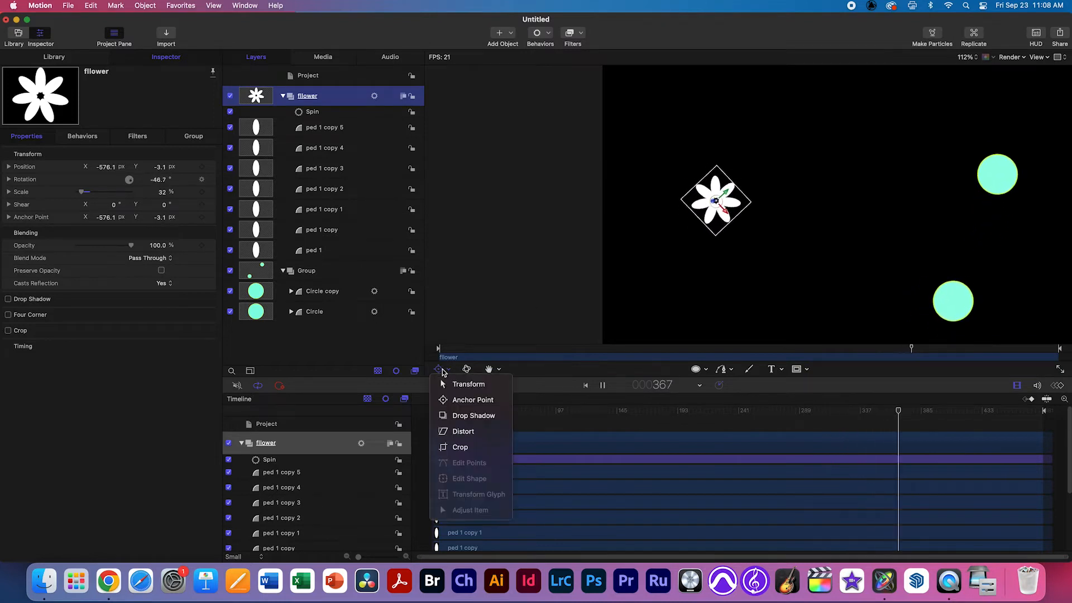
{"action": "left_click", "coordinate": [466, 384]}
{"action": "left_click_drag", "start_coordinate": [706, 237], "coordinate": [663, 161]}
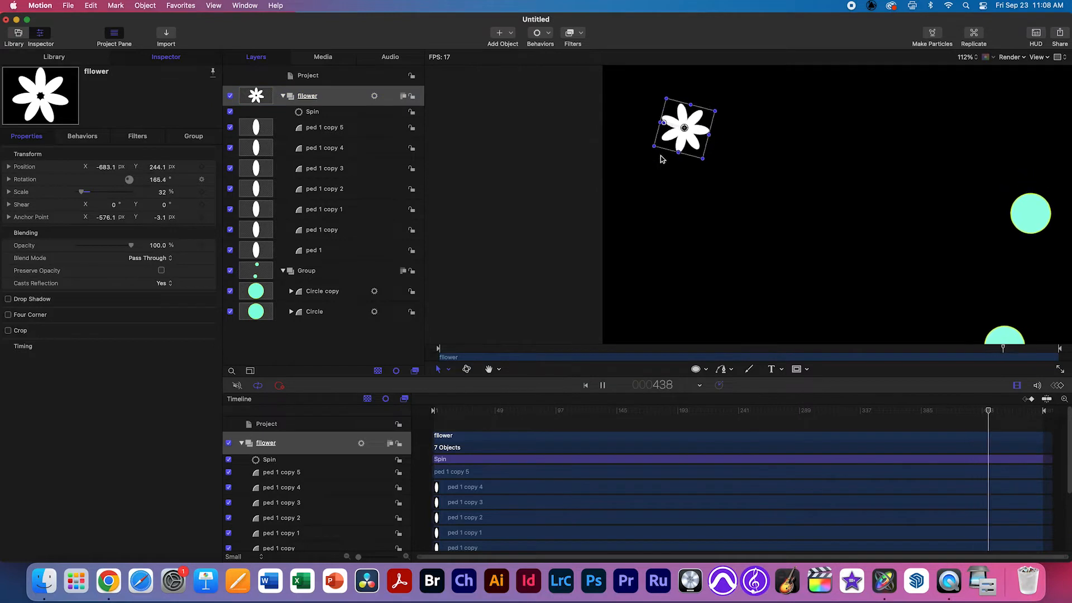
Copy the Oscillate, Wriggle and Throw behaviors together from Circle copy onto the fllower group.
{"action": "left_click", "coordinate": [283, 96]}
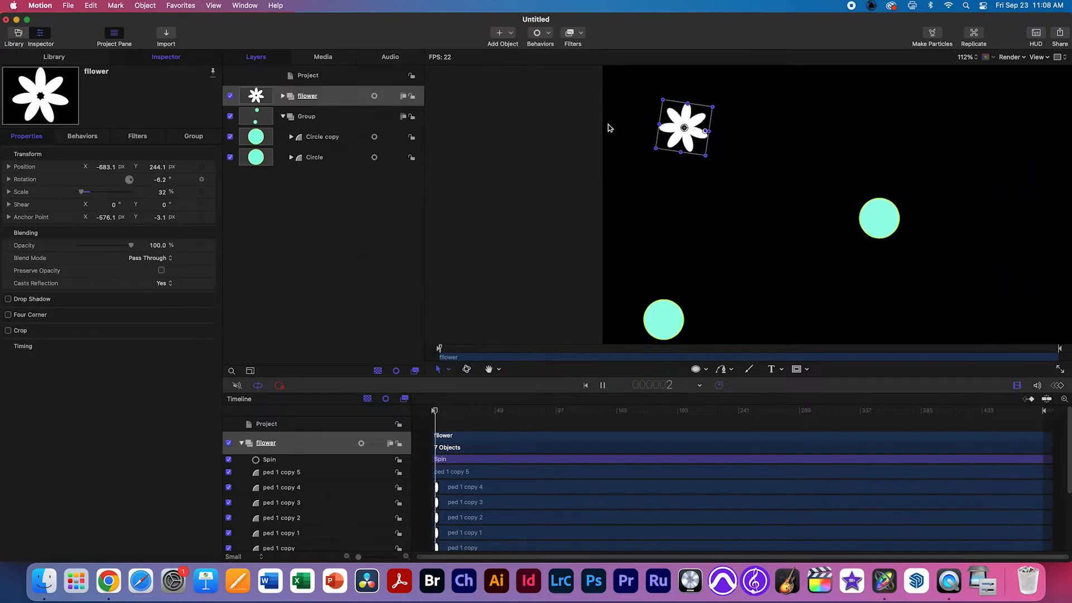
{"action": "left_click", "coordinate": [291, 137]}
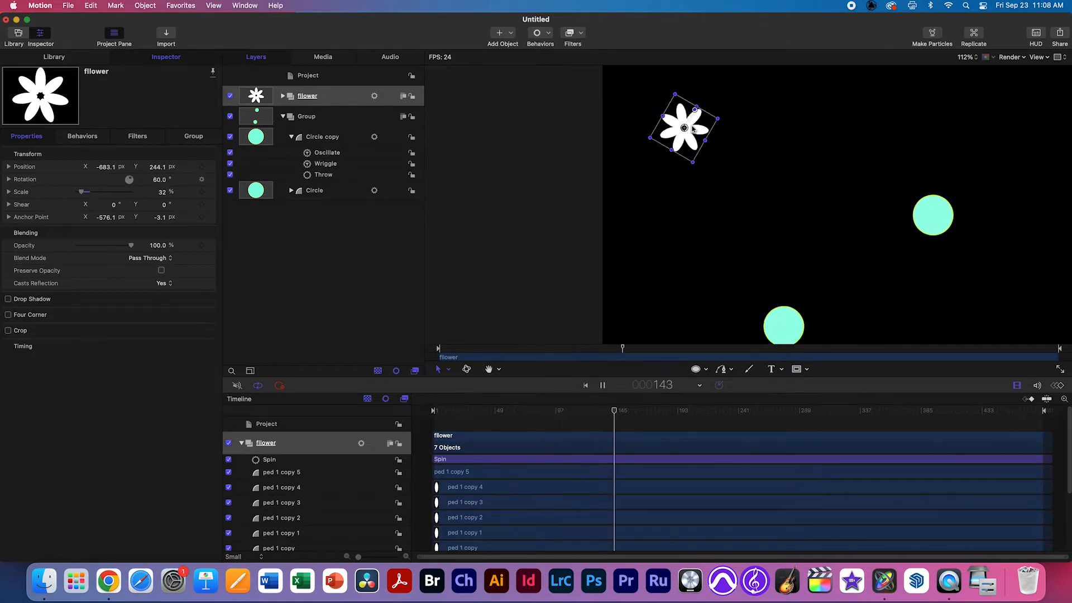
{"action": "left_click", "coordinate": [327, 154]}
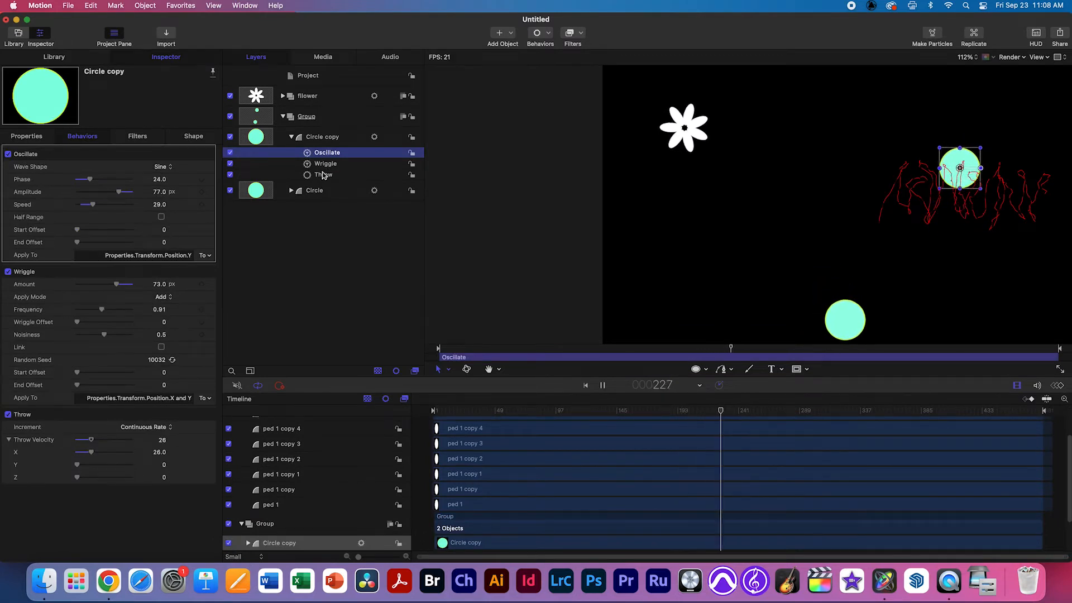
{"action": "left_click", "coordinate": [323, 175], "text": "shift"}
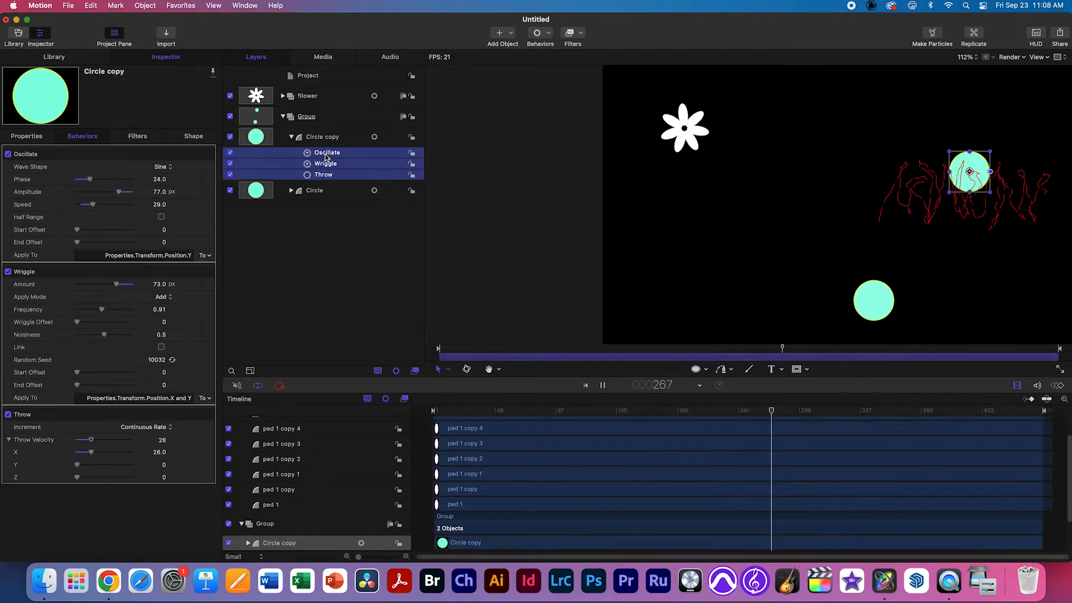
{"action": "left_click_drag", "start_coordinate": [327, 157], "coordinate": [316, 101]}
{"action": "left_click", "coordinate": [316, 99]}
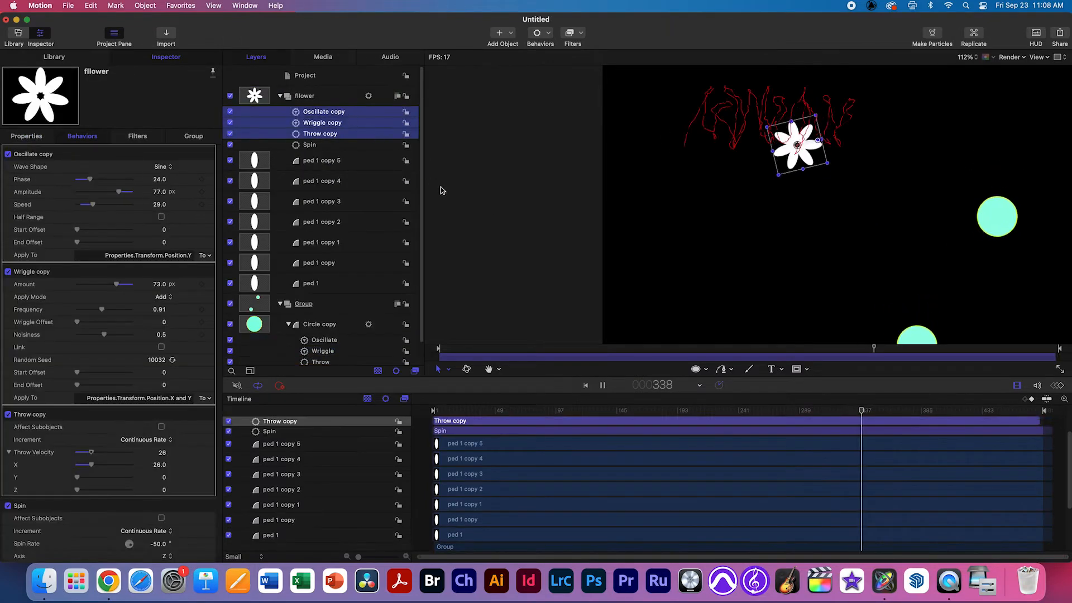
{"action": "left_click", "coordinate": [661, 266]}
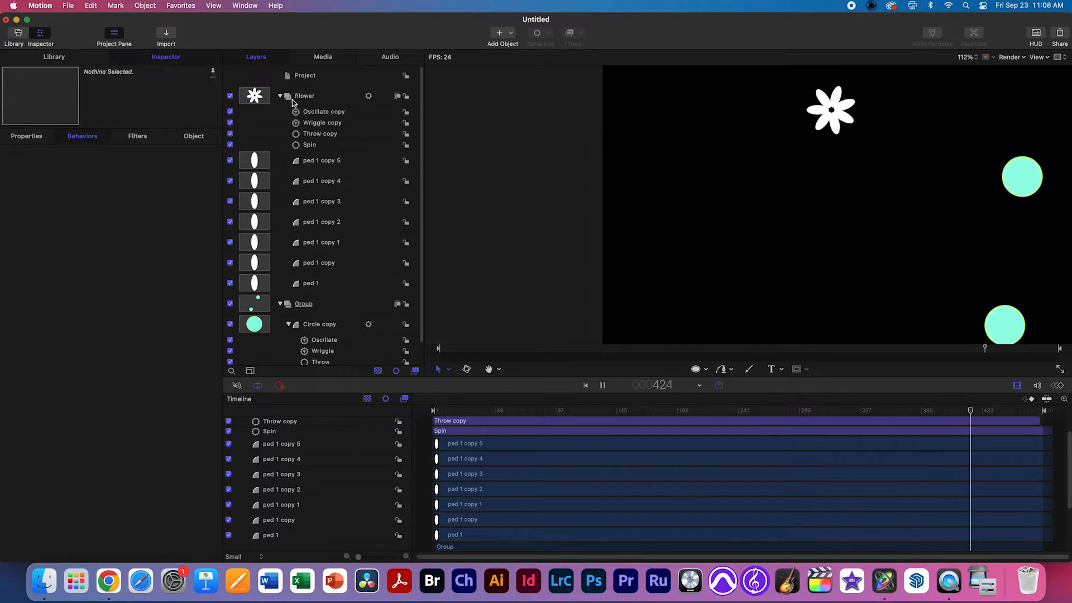
Disable the Oscillate copy behavior on the fllower group, leaving its other behaviors enabled.
{"action": "left_click", "coordinate": [308, 145]}
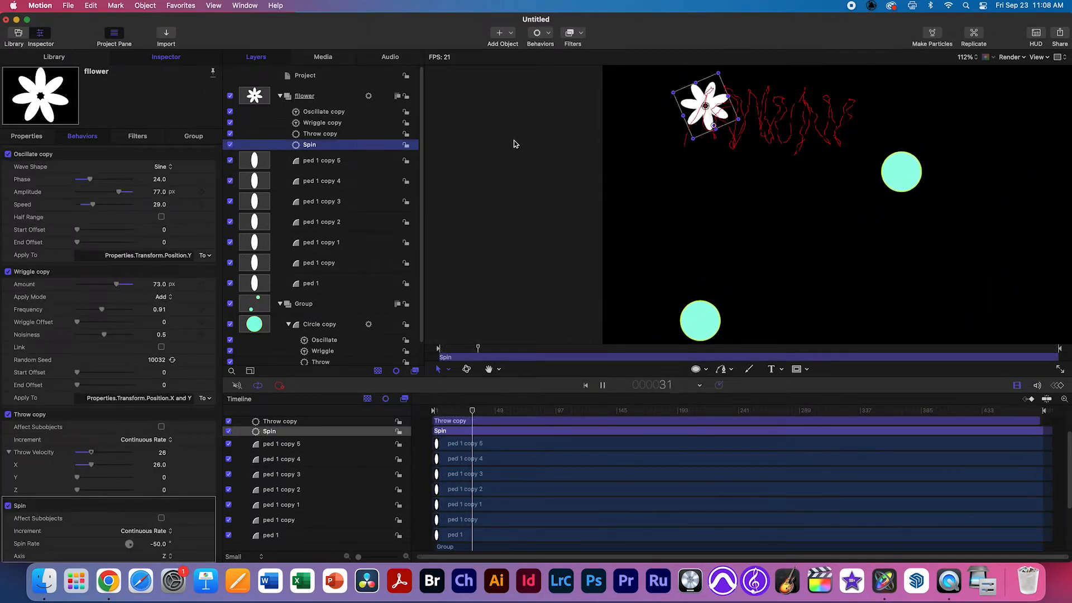
{"action": "left_click", "coordinate": [322, 115]}
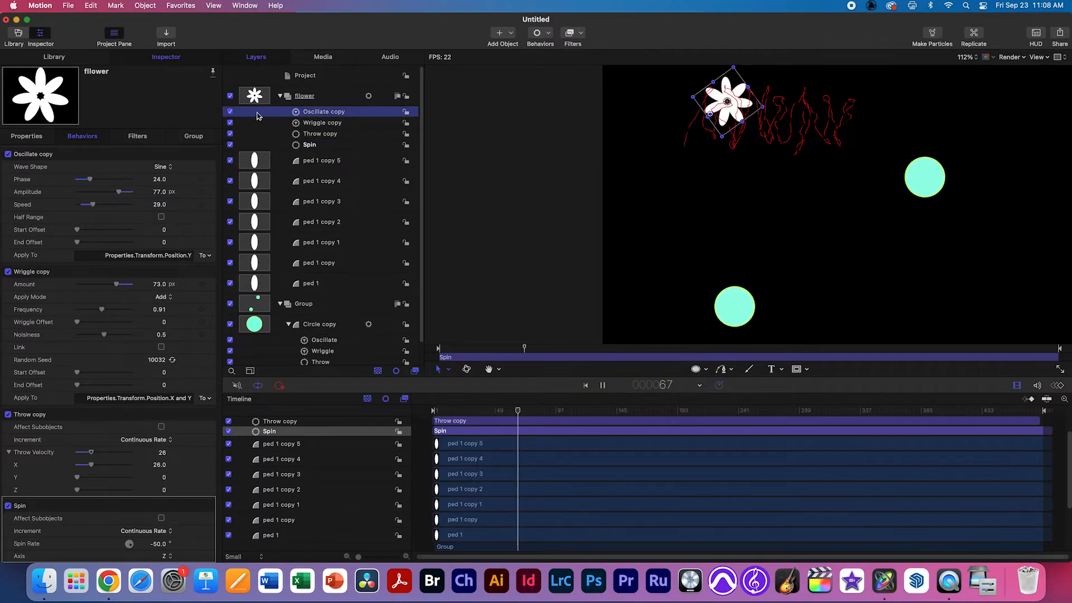
{"action": "left_click", "coordinate": [231, 112]}
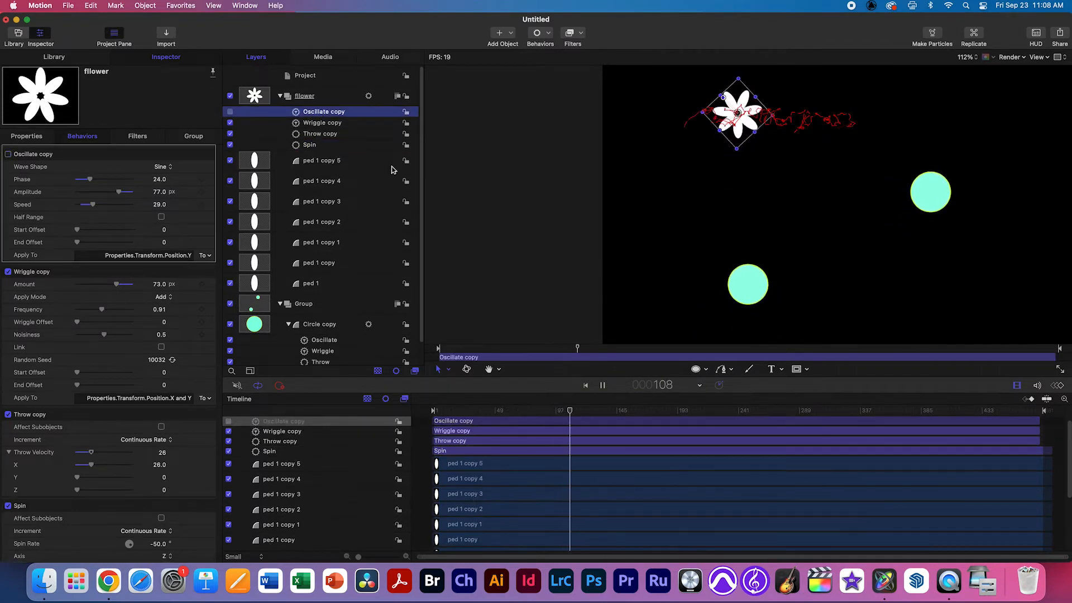
{"action": "left_click", "coordinate": [629, 168]}
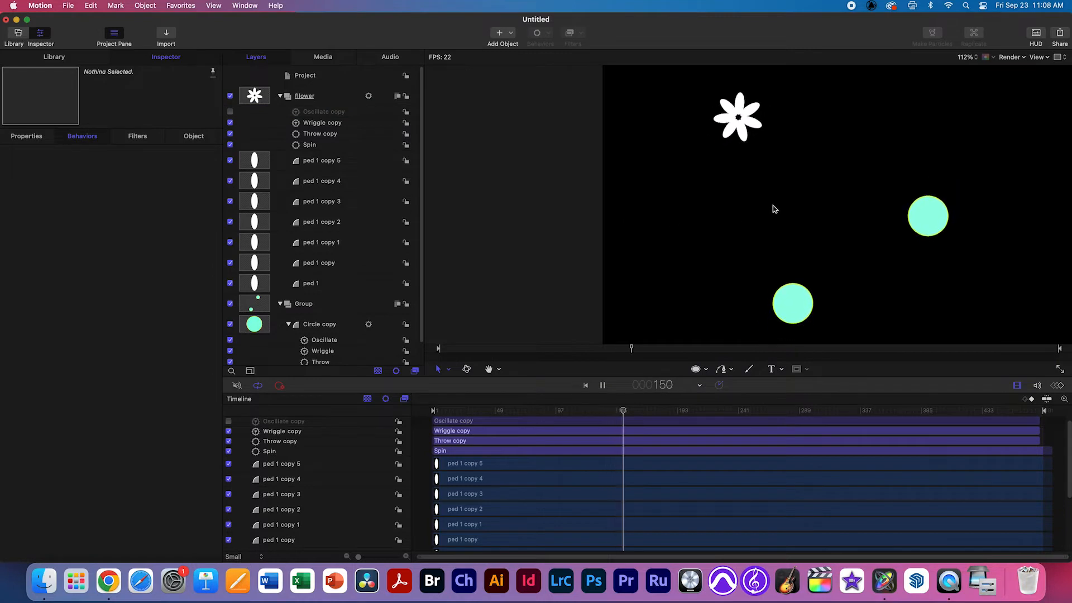
Collapse the fllower group and the circles' group in the layer list, and fit the whole canvas in view.
{"action": "left_click", "coordinate": [280, 96]}
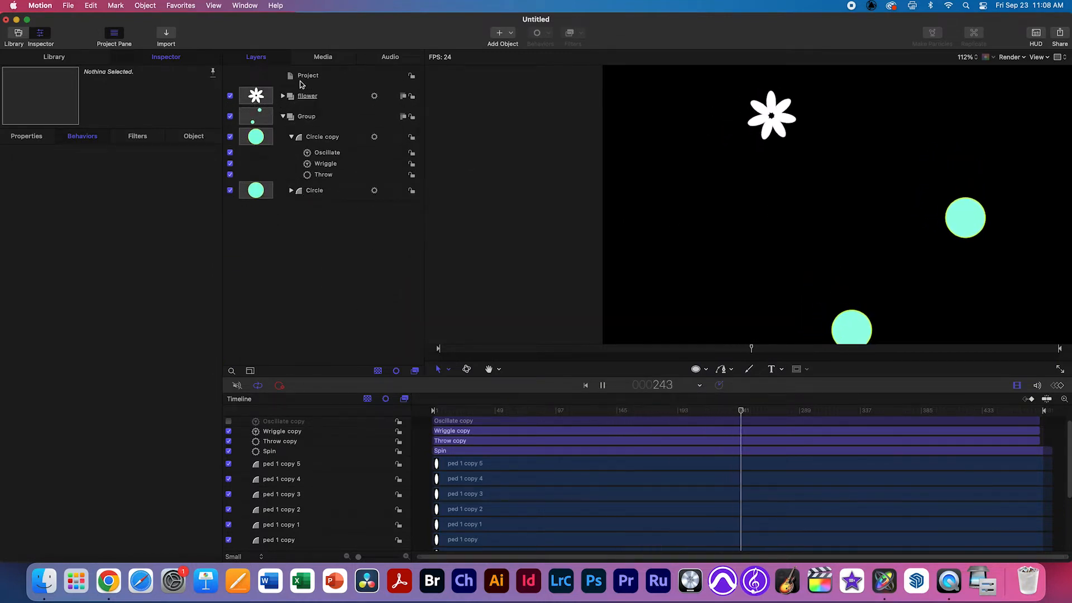
{"action": "left_click", "coordinate": [284, 116]}
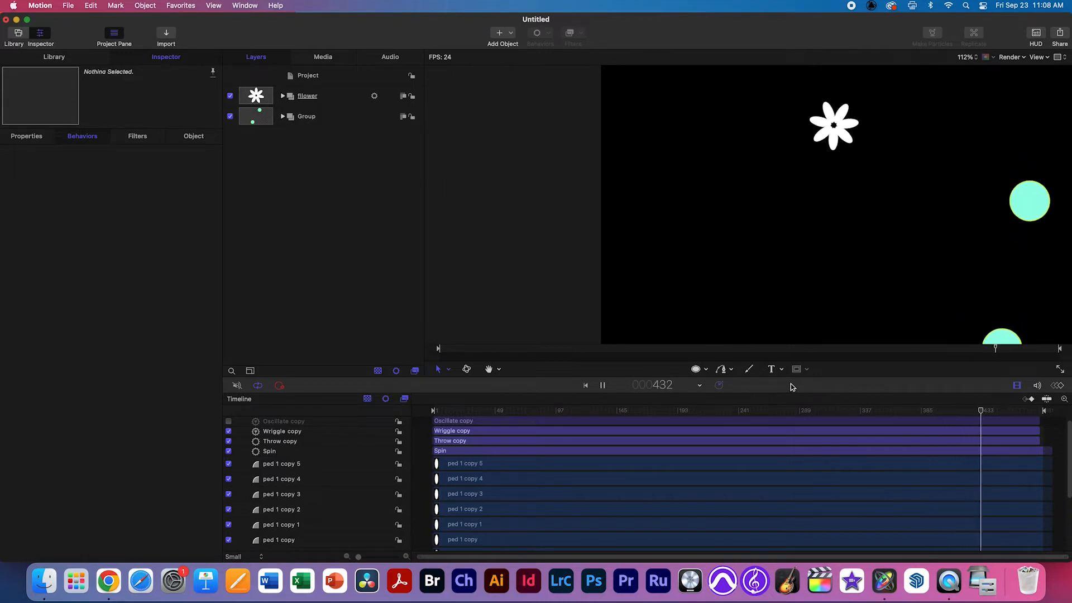
{"action": "left_click", "coordinate": [967, 57]}
{"action": "left_click", "coordinate": [968, 73]}
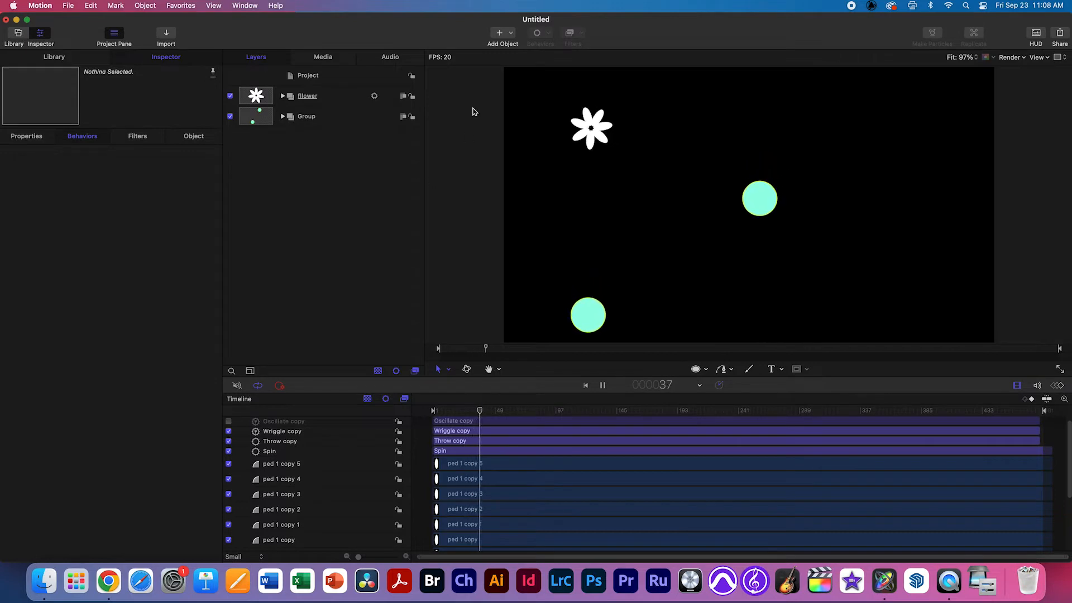
Create a new group above the fllower group in the layer list and name it "ocean 1".
{"action": "right_click", "coordinate": [305, 152]}
{"action": "left_click", "coordinate": [326, 156]}
{"action": "double_click", "coordinate": [306, 96]}
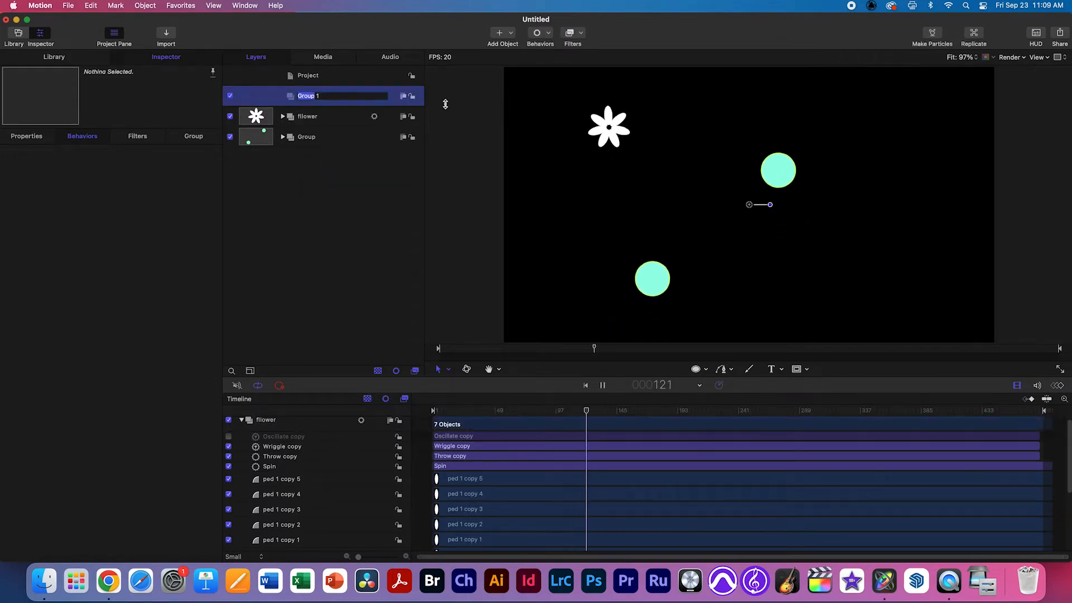
{"action": "type", "text": "ocean"}
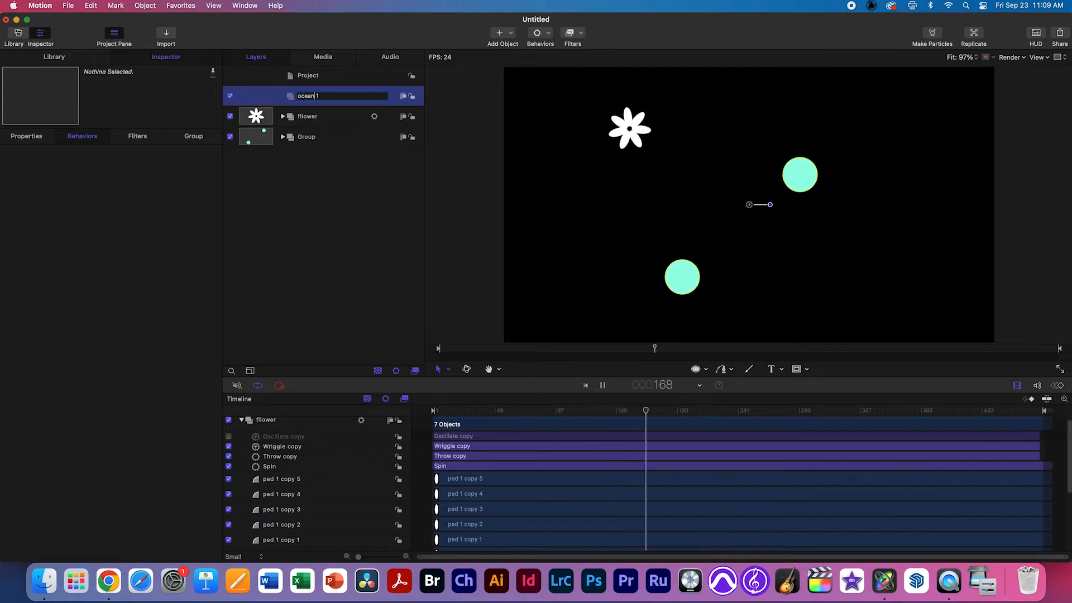
{"action": "key", "text": "Return"}
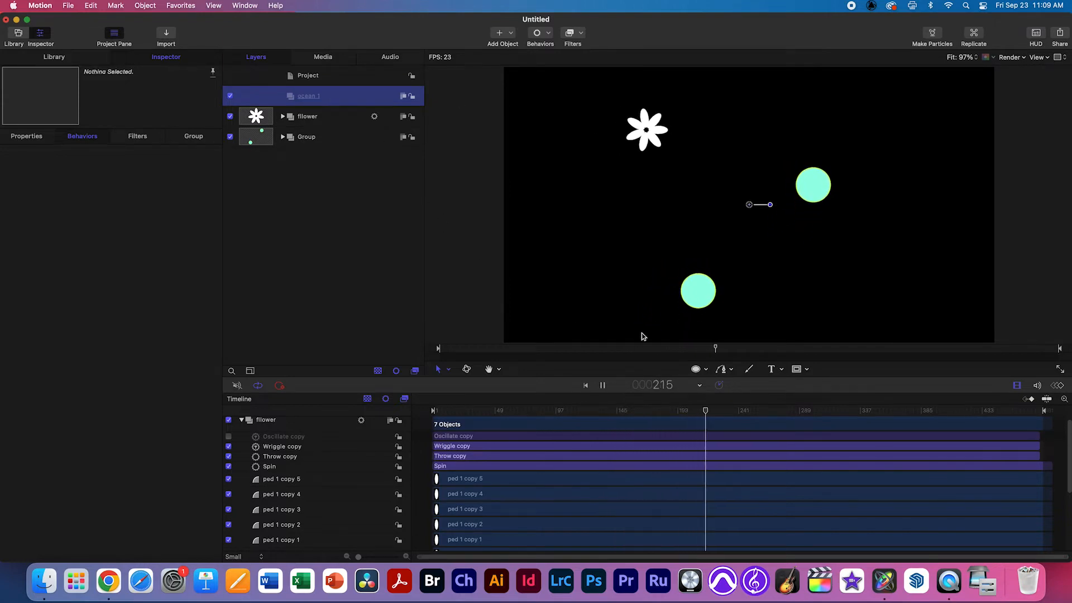
Draw a rectangle spanning the canvas's lower edge in ocean 1, at about X 53 px, Y -549 px, and return the playhead to frame 1.
{"action": "left_click", "coordinate": [707, 371]}
{"action": "left_click", "coordinate": [725, 384]}
{"action": "left_click_drag", "start_coordinate": [493, 311], "coordinate": [1032, 378]}
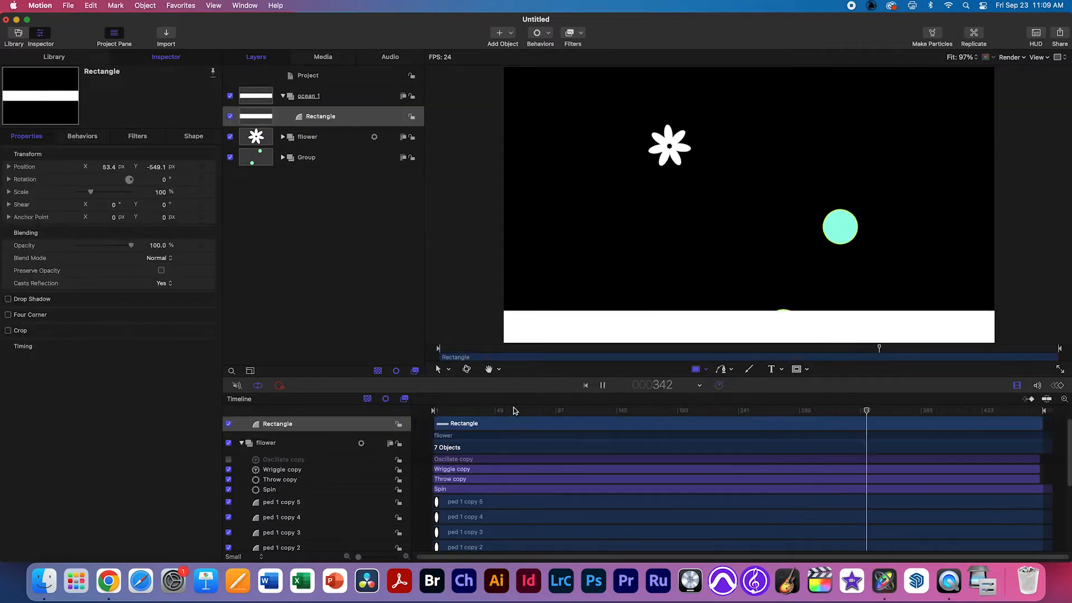
{"action": "left_click", "coordinate": [472, 413]}
{"action": "key", "text": "space"}
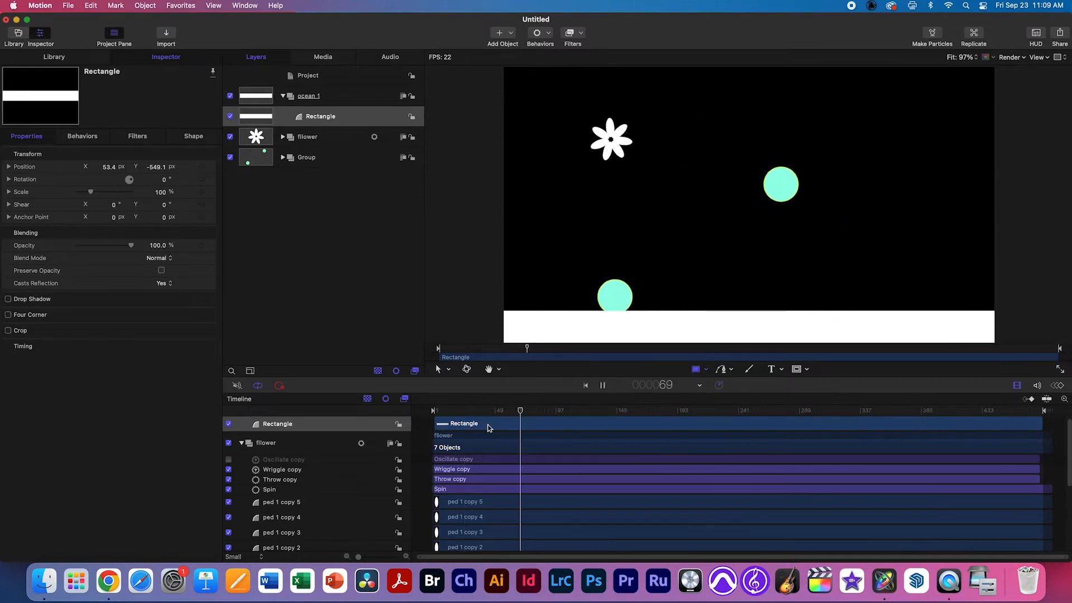
{"action": "key", "text": "space"}
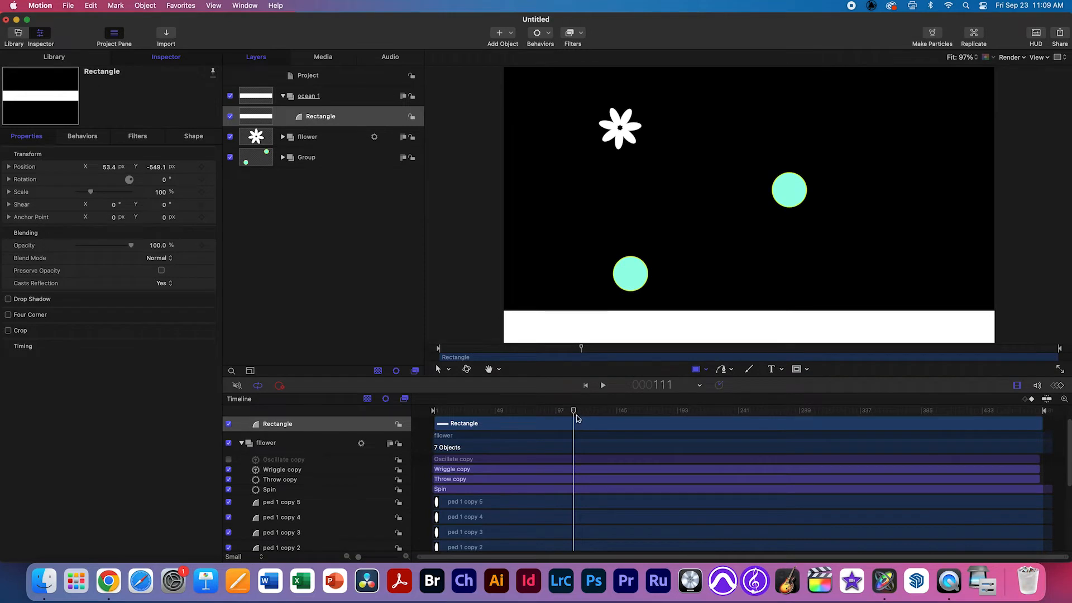
{"action": "left_click_drag", "start_coordinate": [574, 412], "coordinate": [434, 412]}
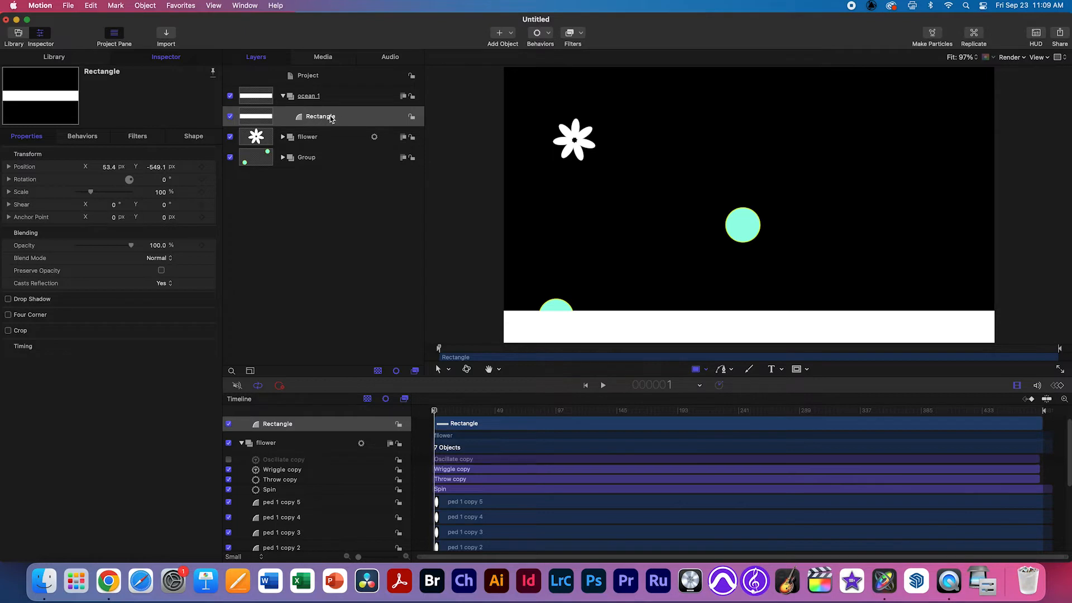
Draw a wide ellipse in the ocean 1 group, overlapping the rectangle's upper edge at about X -397 px, Y -405 px.
{"action": "left_click", "coordinate": [327, 98]}
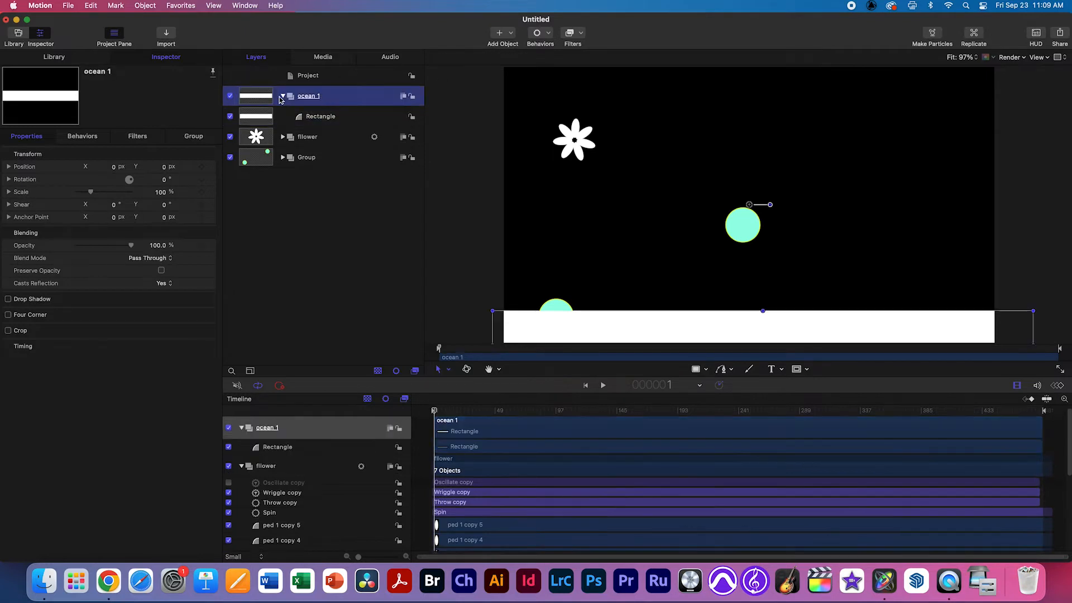
{"action": "left_click", "coordinate": [283, 97]}
{"action": "left_click", "coordinate": [283, 97]}
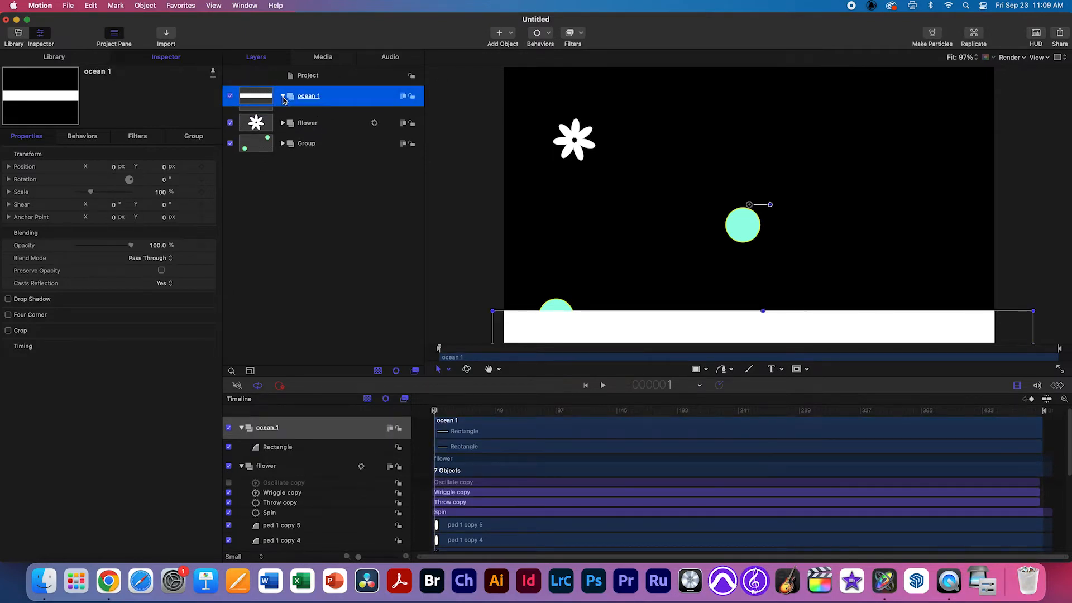
{"action": "left_click", "coordinate": [317, 119]}
{"action": "left_click", "coordinate": [311, 98]}
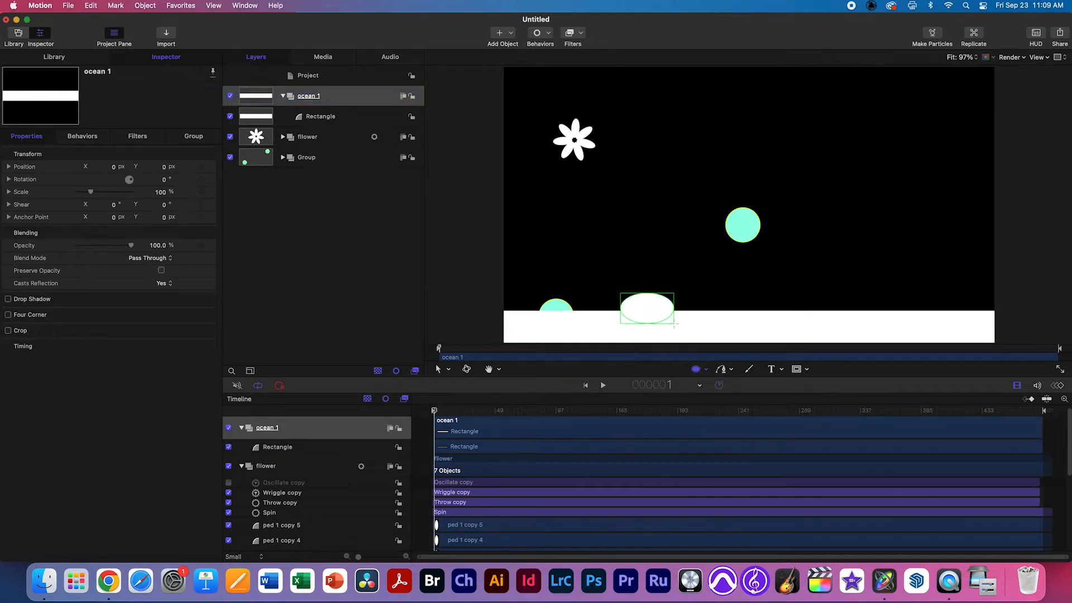
{"action": "left_click_drag", "start_coordinate": [675, 324], "coordinate": [674, 323]}
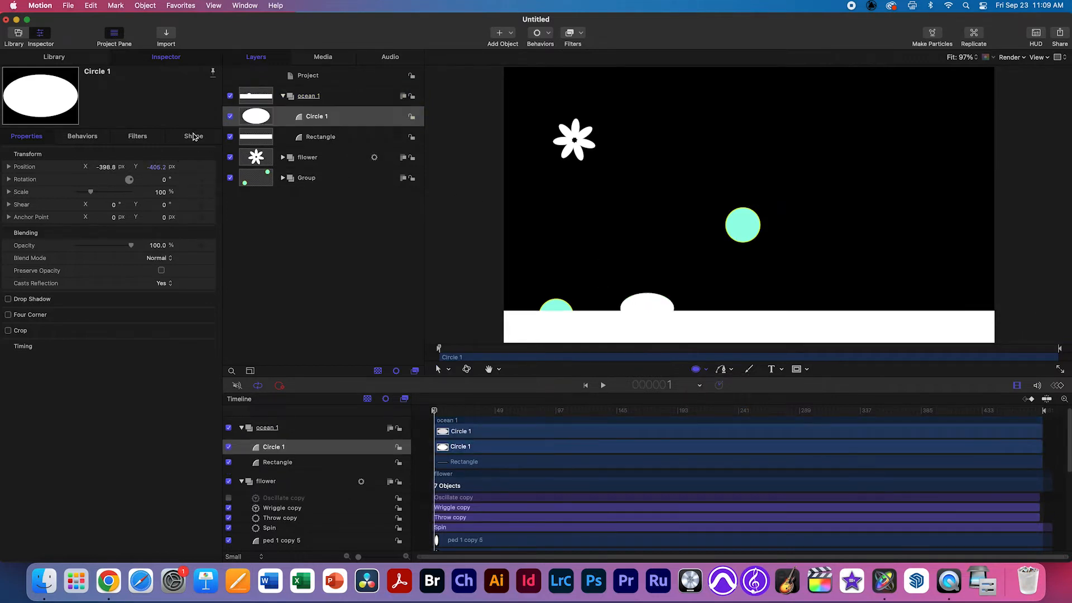
Fill the ellipse in ocean 1 with light blue and the rectangle with a deeper periwinkle blue.
{"action": "left_click", "coordinate": [193, 137]}
{"action": "left_click", "coordinate": [156, 205]}
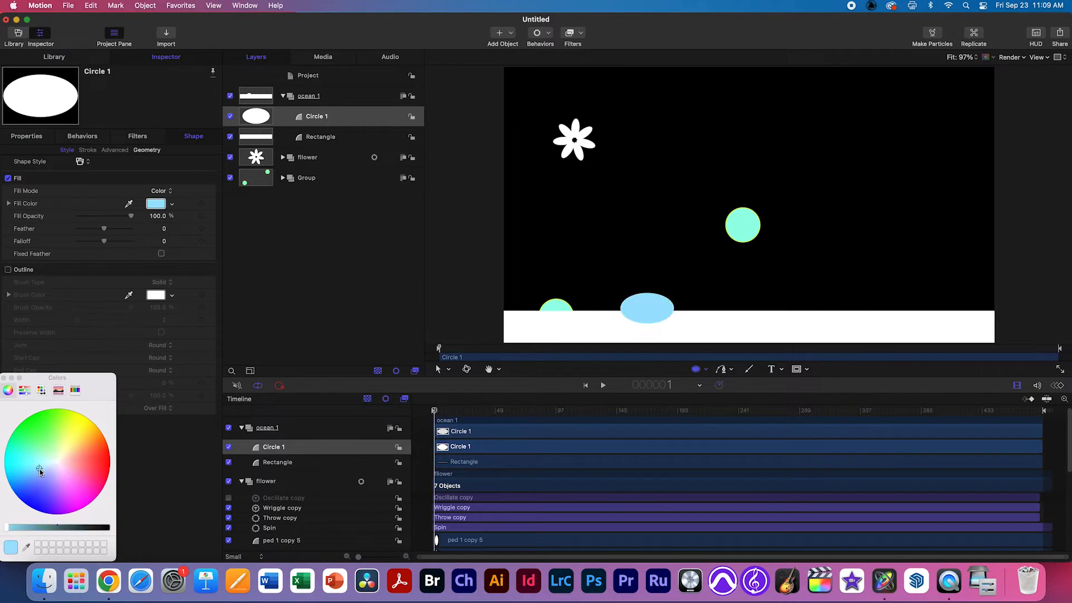
{"action": "left_click", "coordinate": [4, 379]}
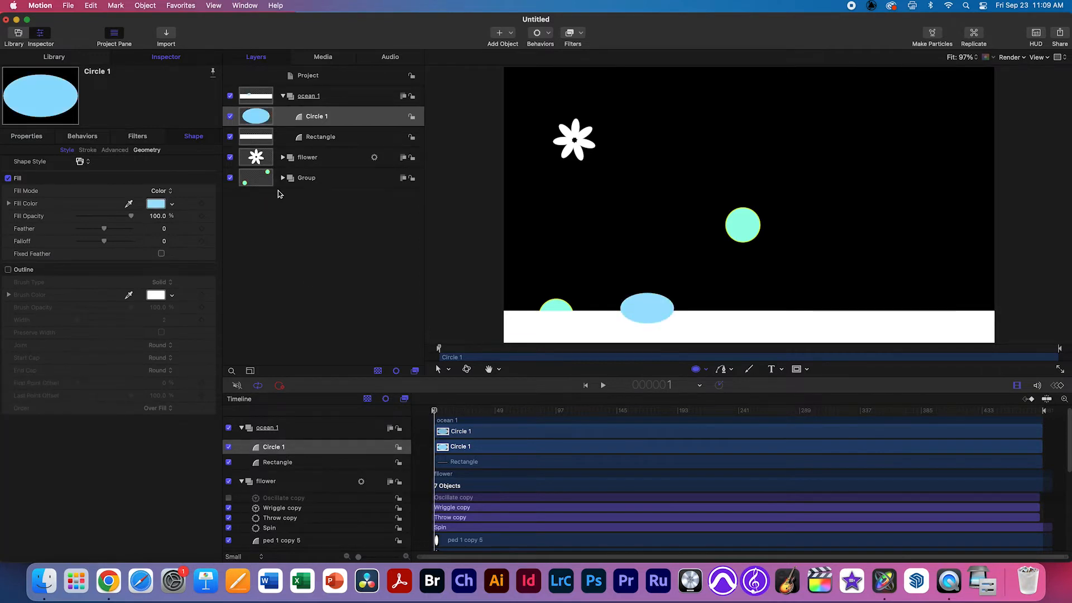
{"action": "left_click", "coordinate": [335, 138]}
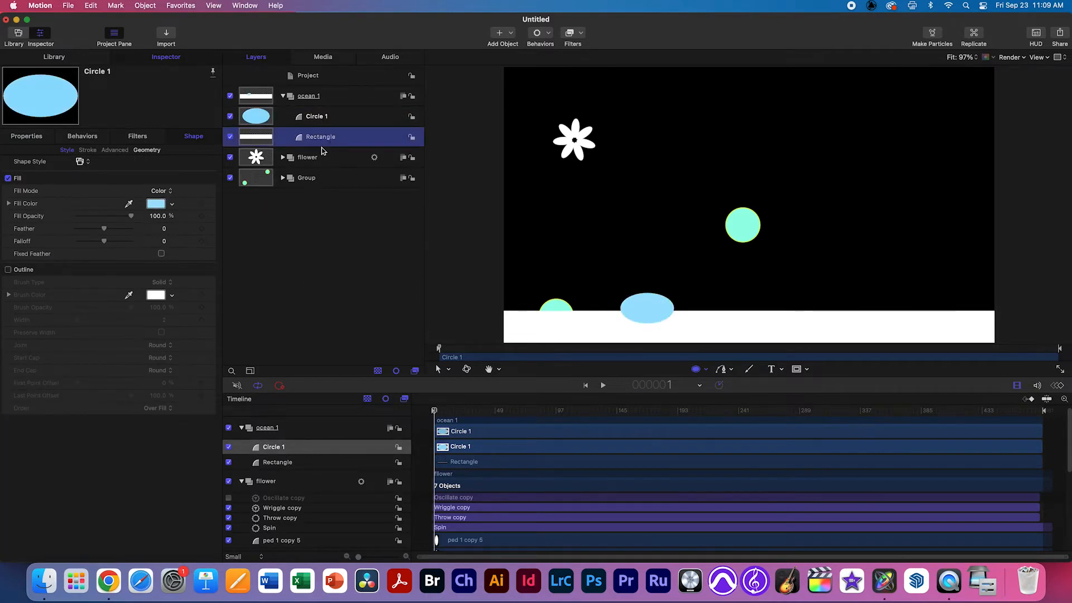
{"action": "left_click", "coordinate": [156, 204]}
{"action": "left_click_drag", "start_coordinate": [26, 447], "coordinate": [39, 479]}
{"action": "left_click", "coordinate": [3, 379]}
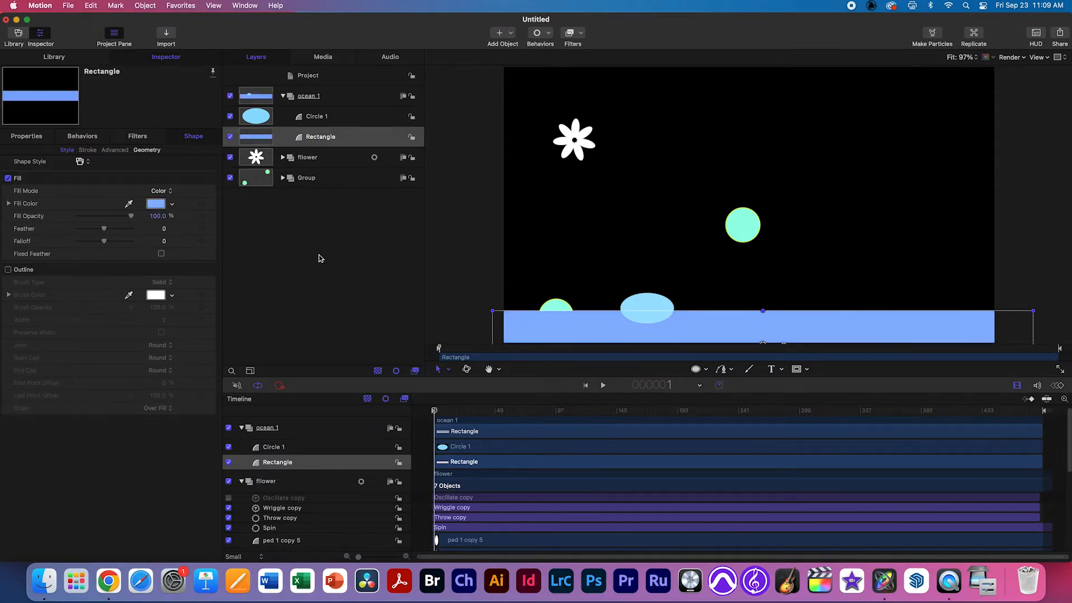
Reorder the ocean 1 group so the Circle 1 ellipse sits beneath the Rectangle layer.
{"action": "left_click", "coordinate": [323, 122]}
{"action": "left_click_drag", "start_coordinate": [316, 119], "coordinate": [319, 145]}
{"action": "left_click", "coordinate": [307, 98]}
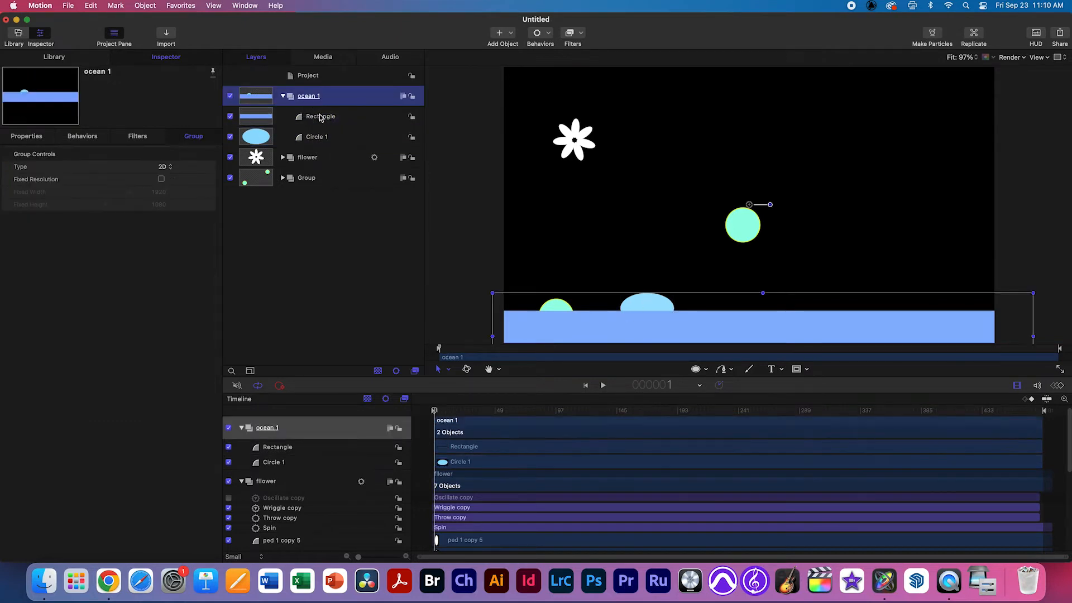
{"action": "left_click", "coordinate": [319, 136]}
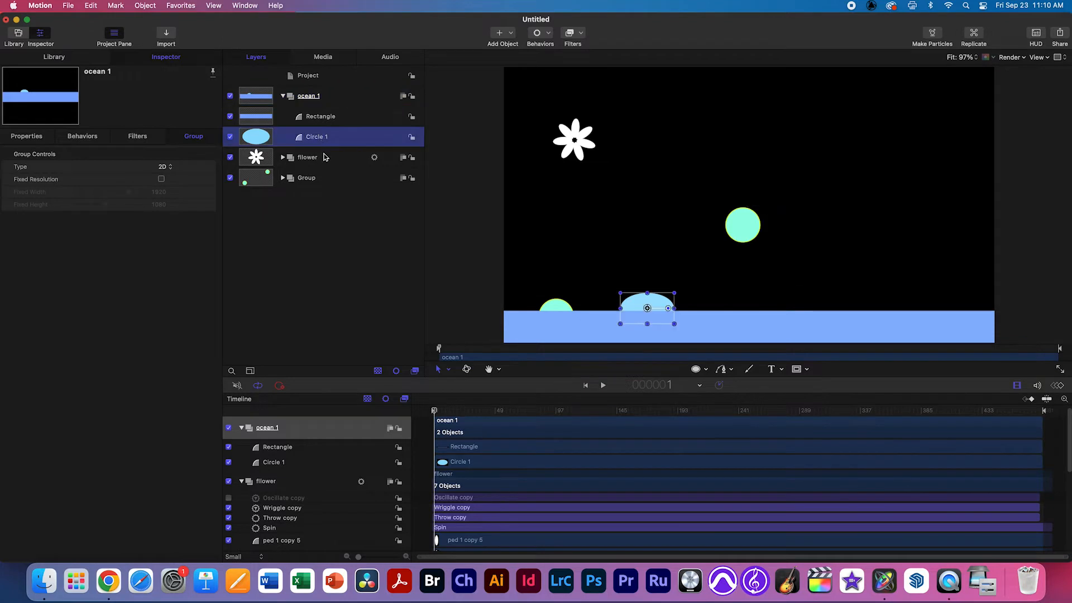
{"action": "left_click", "coordinate": [308, 116]}
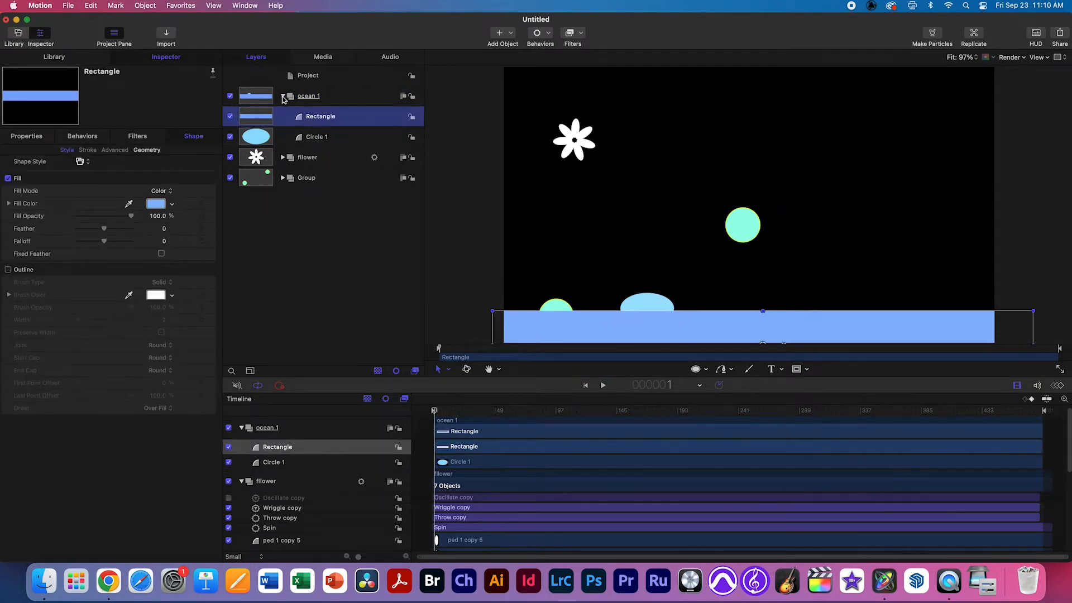
Add an Oscillate parameter behavior to the whole ocean 1 group and duplicate that behavior.
{"action": "left_click", "coordinate": [283, 97]}
{"action": "left_click", "coordinate": [316, 98]}
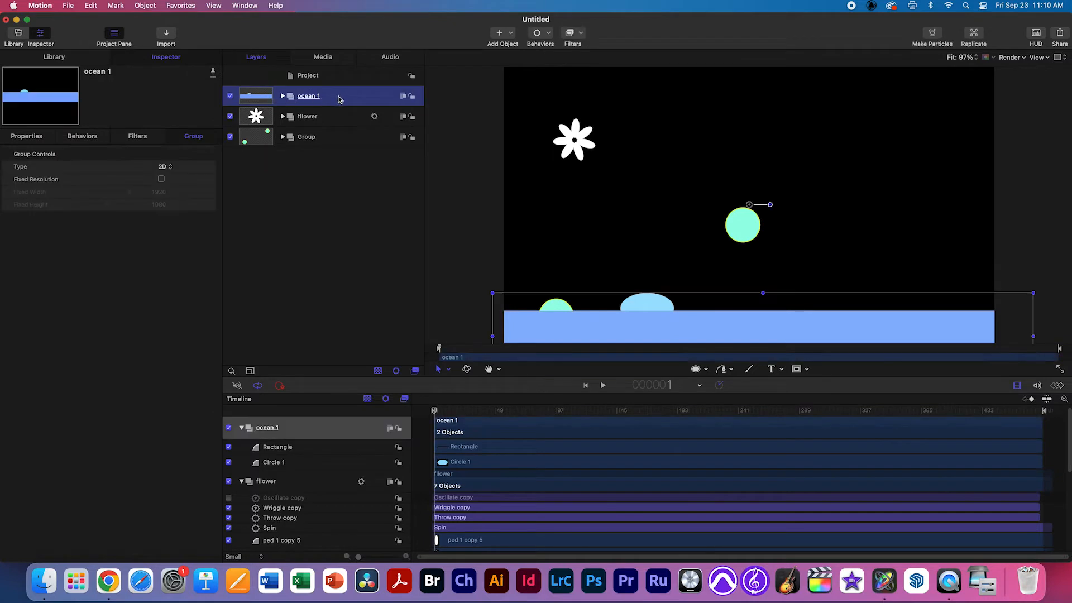
{"action": "left_click", "coordinate": [550, 35]}
{"action": "mouse_move", "coordinate": [575, 100]}
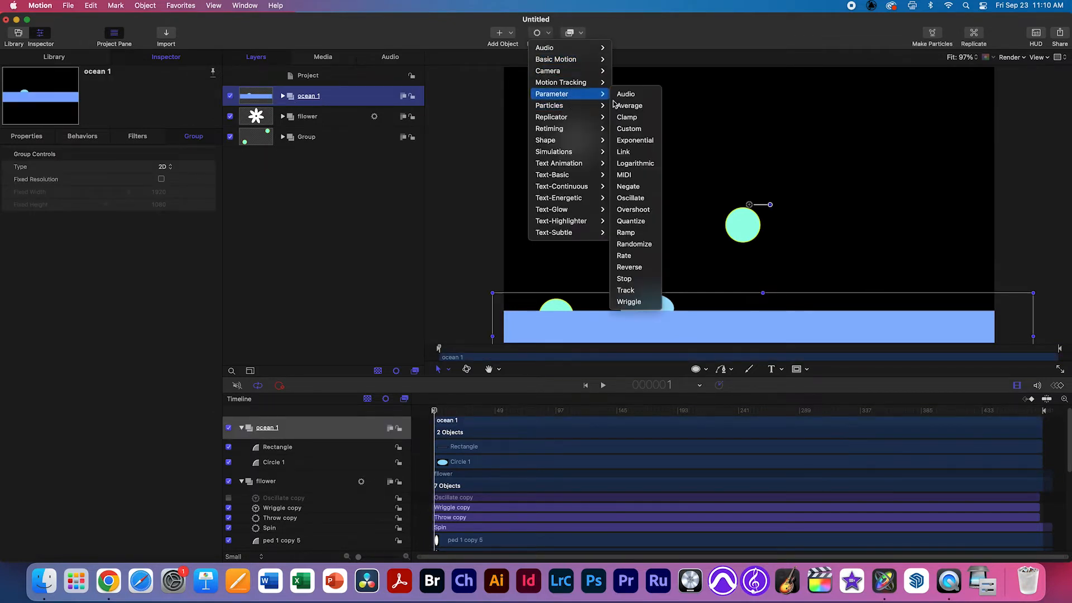
{"action": "left_click", "coordinate": [645, 200]}
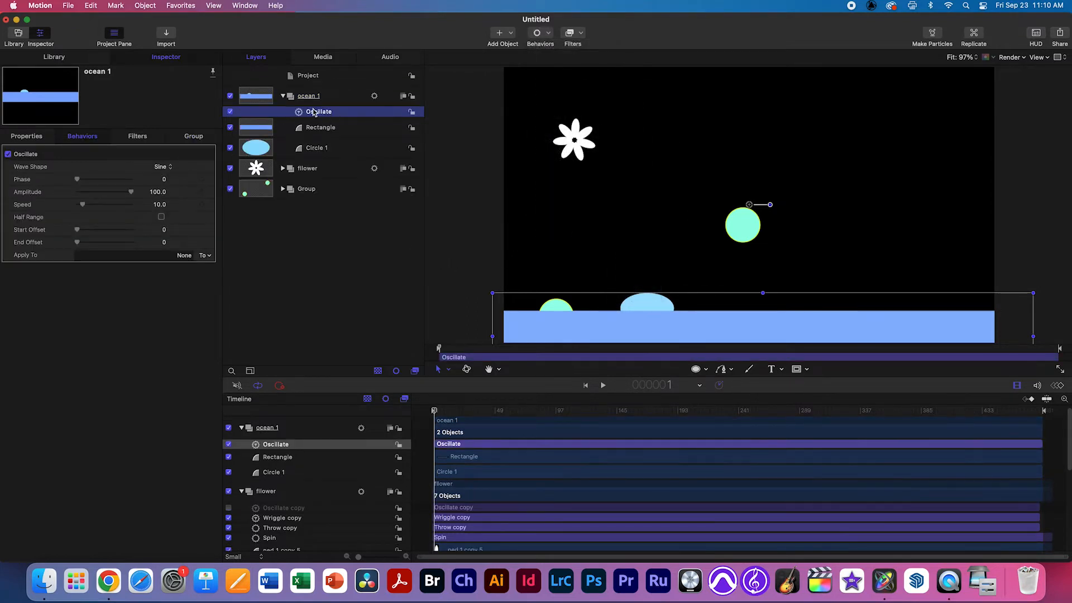
{"action": "key", "text": "super+d"}
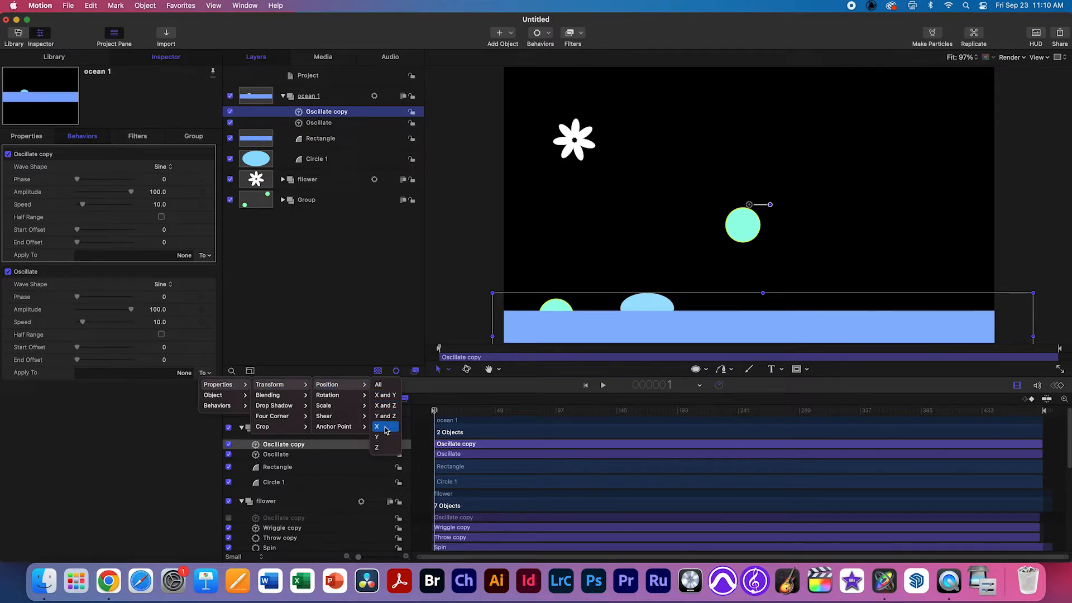
Apply the original Oscillate to Position X with an amplitude of 42.5 px, and apply Oscillate copy to Position Y.
{"action": "key", "text": "space"}
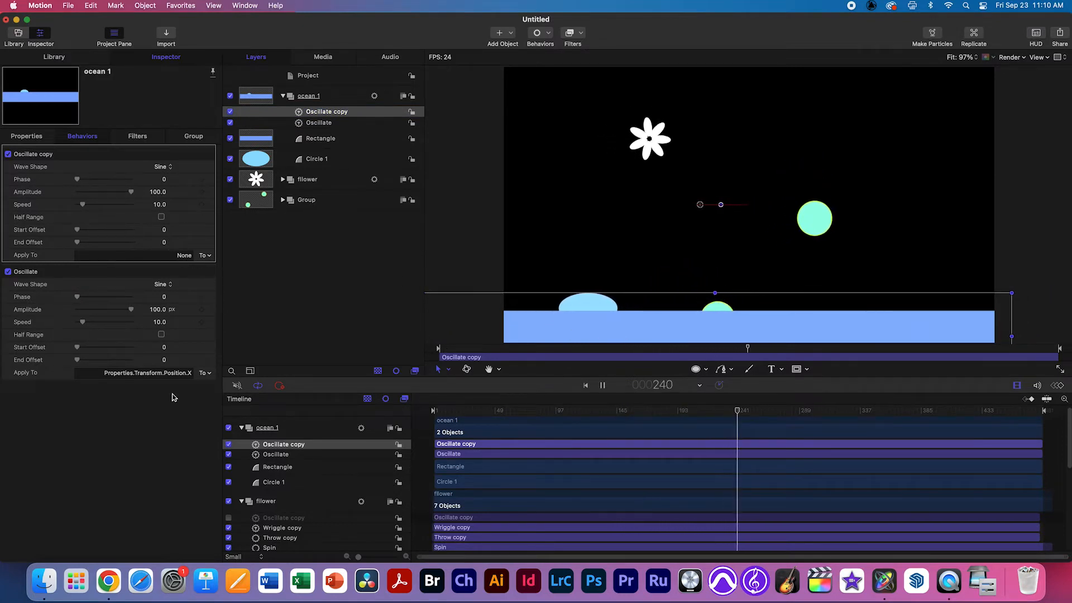
{"action": "left_click_drag", "start_coordinate": [184, 307], "coordinate": [157, 309]}
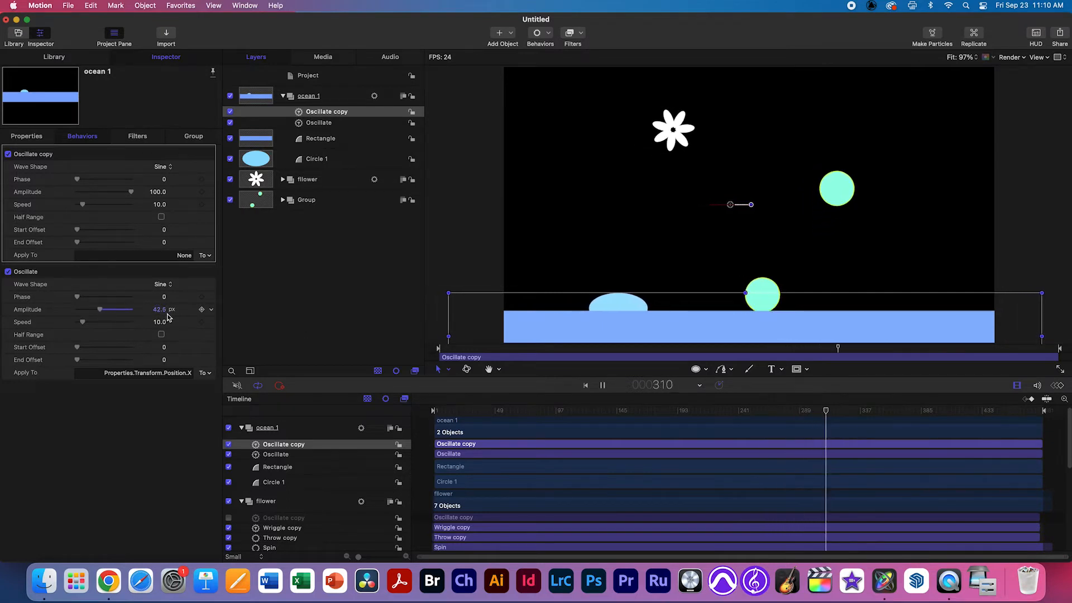
{"action": "left_click", "coordinate": [335, 124]}
{"action": "left_click", "coordinate": [205, 255]}
{"action": "mouse_move", "coordinate": [218, 268]}
{"action": "mouse_move", "coordinate": [273, 268]}
{"action": "mouse_move", "coordinate": [333, 267]}
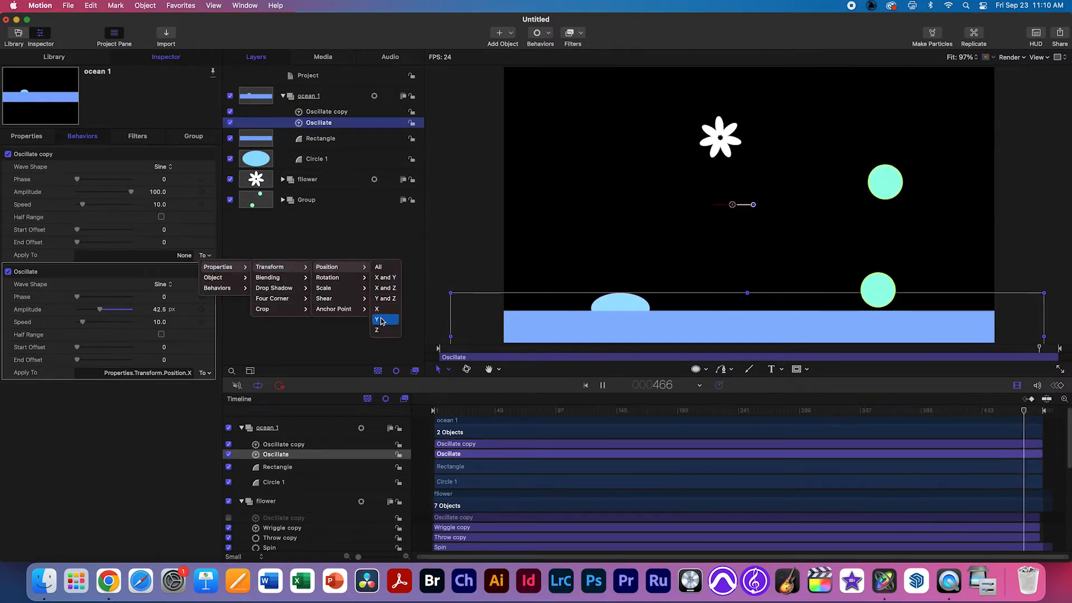
{"action": "left_click", "coordinate": [381, 321]}
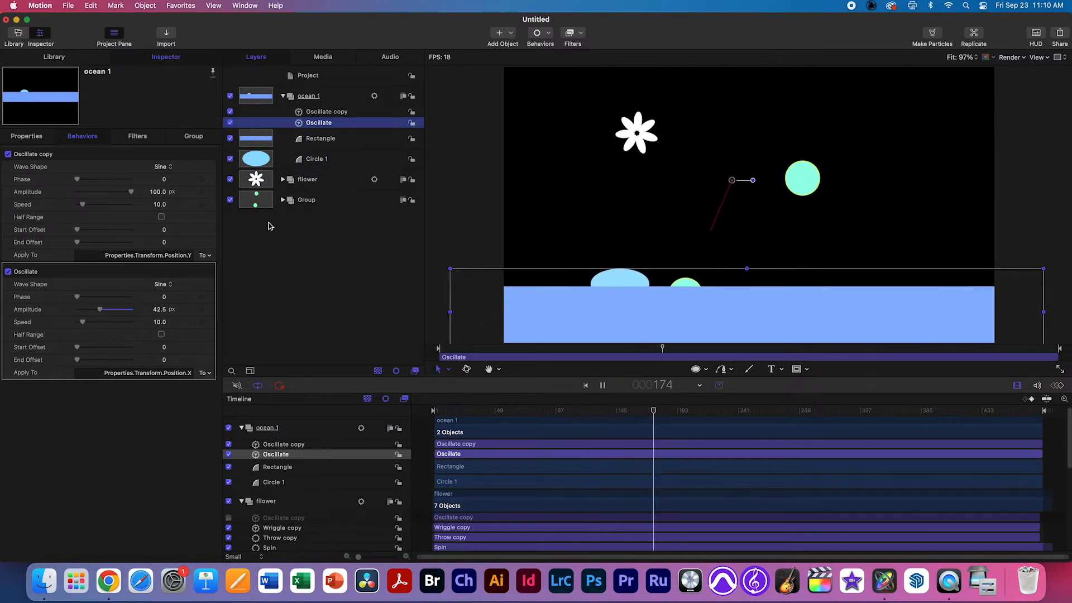
Set Oscillate copy to phase 19, amplitude 33.1 px and speed 10.9, and the original Oscillate to amplitude 30.3 px with a slightly slower speed.
{"action": "left_click_drag", "start_coordinate": [77, 179], "coordinate": [89, 181]}
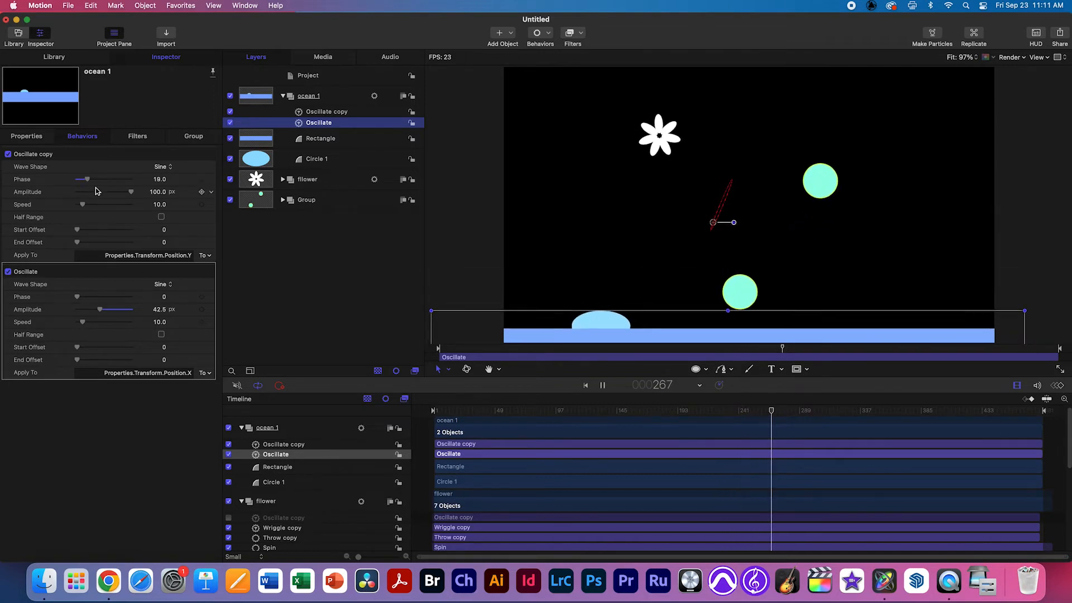
{"action": "left_click_drag", "start_coordinate": [84, 205], "coordinate": [91, 206]}
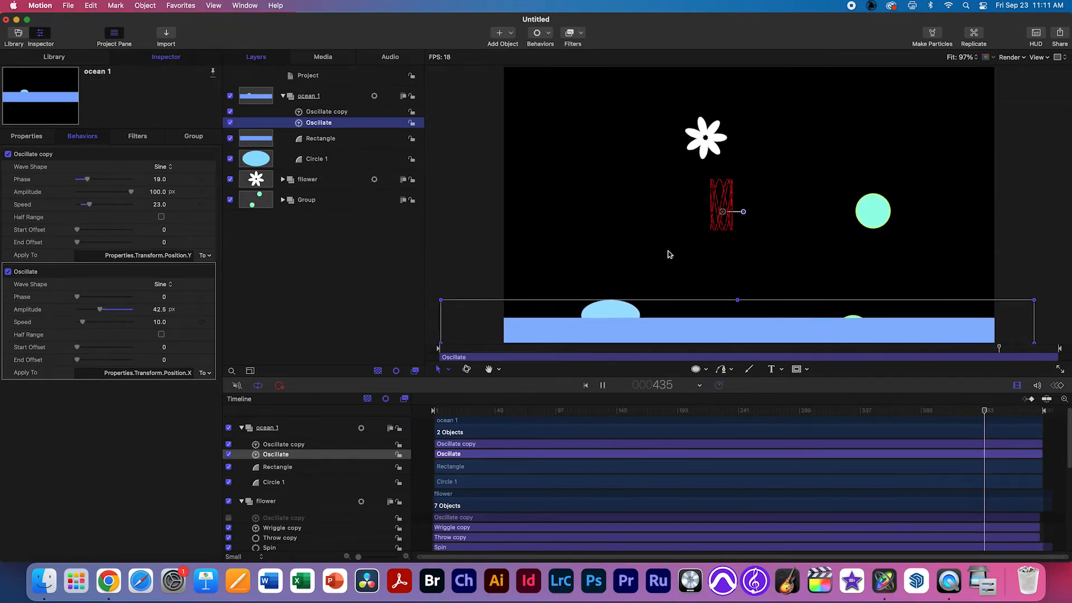
{"action": "left_click_drag", "start_coordinate": [160, 308], "coordinate": [158, 309]}
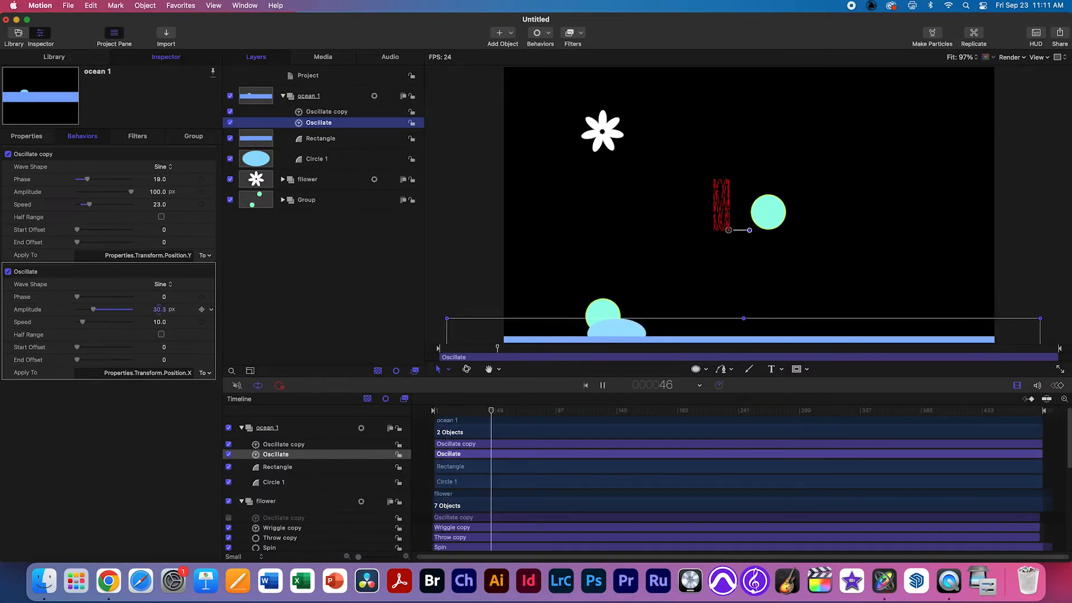
{"action": "left_click_drag", "start_coordinate": [158, 197], "coordinate": [160, 206]}
{"action": "left_click_drag", "start_coordinate": [159, 324], "coordinate": [159, 323]}
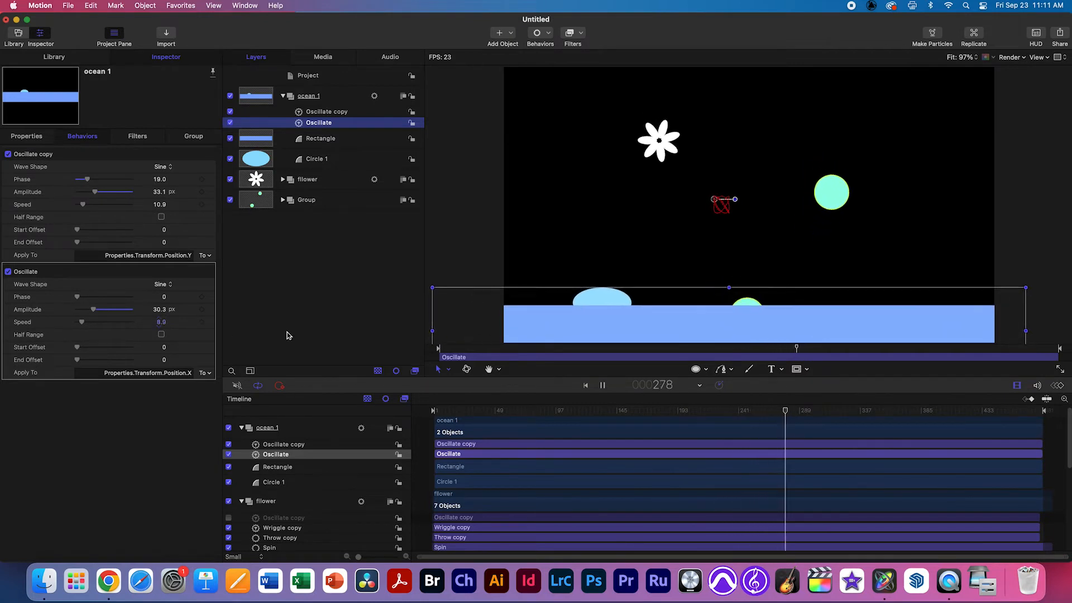
{"action": "left_click", "coordinate": [531, 271]}
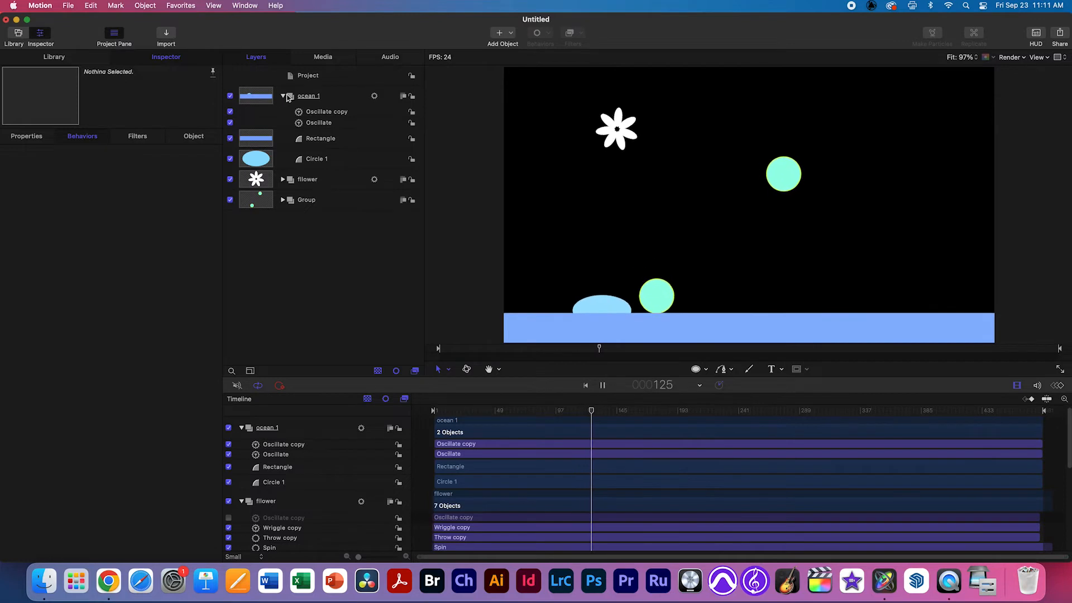
Collapse the ocean 1 group, then create another new group above it named "bg 1".
{"action": "left_click", "coordinate": [313, 95]}
{"action": "left_click", "coordinate": [283, 95]}
{"action": "right_click", "coordinate": [348, 172]}
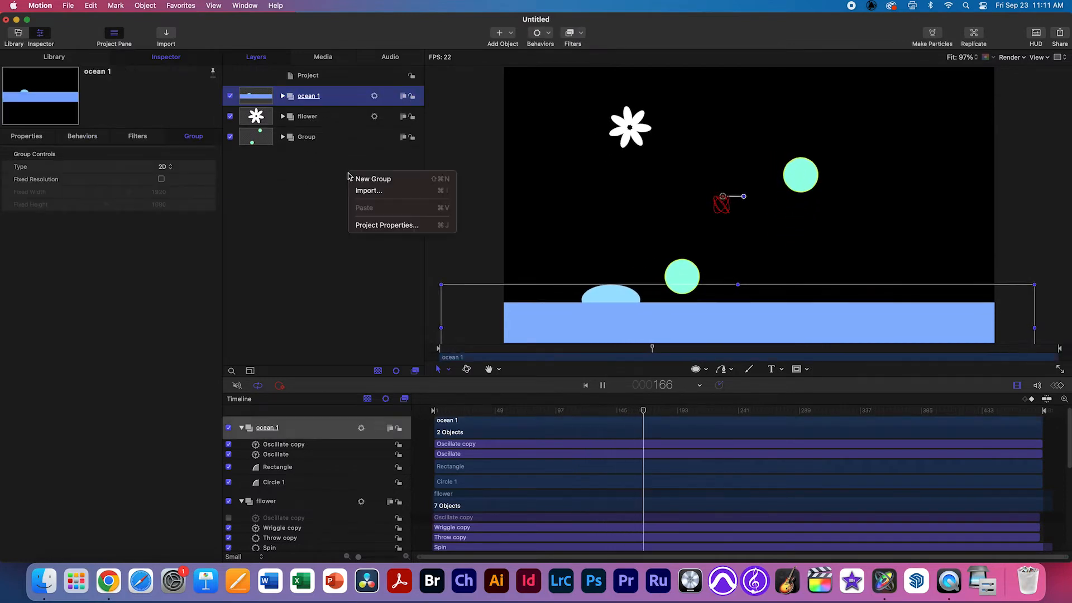
{"action": "left_click", "coordinate": [374, 180]}
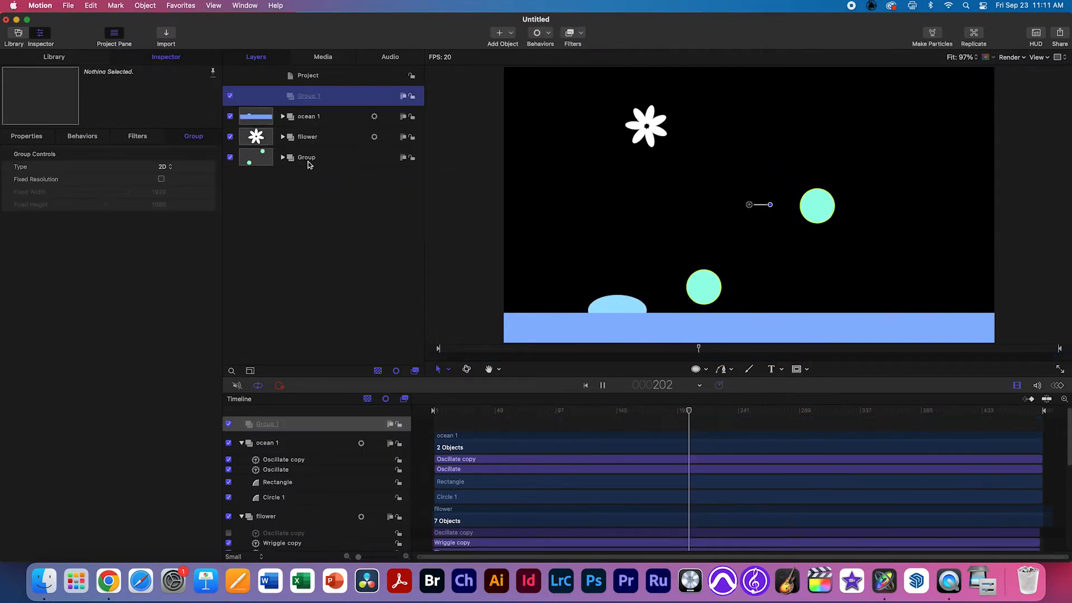
{"action": "double_click", "coordinate": [313, 97]}
{"action": "type", "text": "b"}
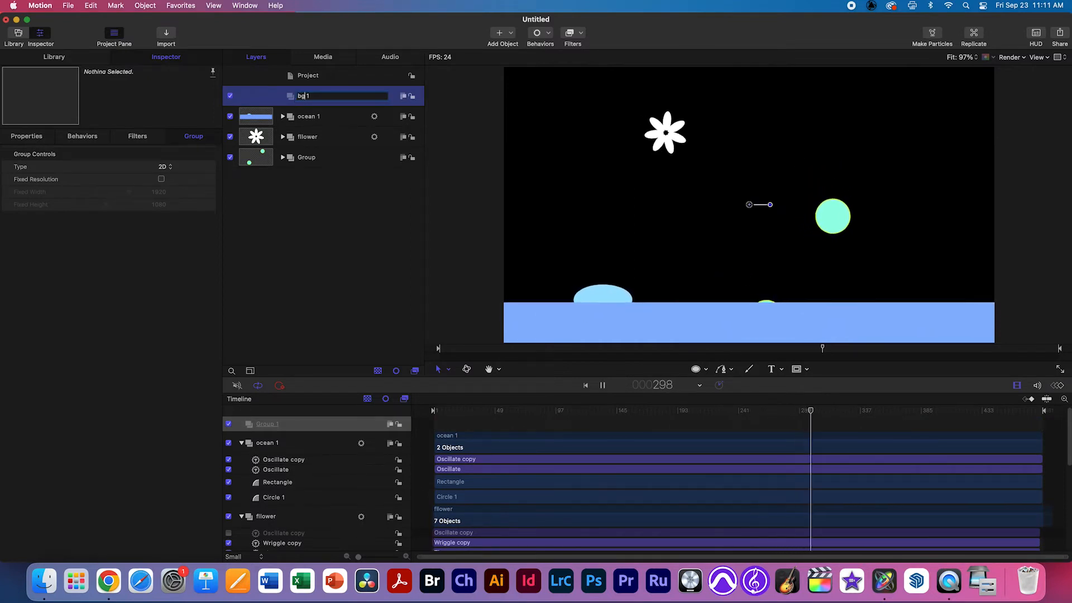
{"action": "type", "text": "g"}
{"action": "left_click", "coordinate": [328, 179]}
Collapse the Circle layer and its Group, and move the bg 1 group beneath that Group to the end of the layer stack.
{"action": "left_click_drag", "start_coordinate": [296, 119], "coordinate": [272, 259]}
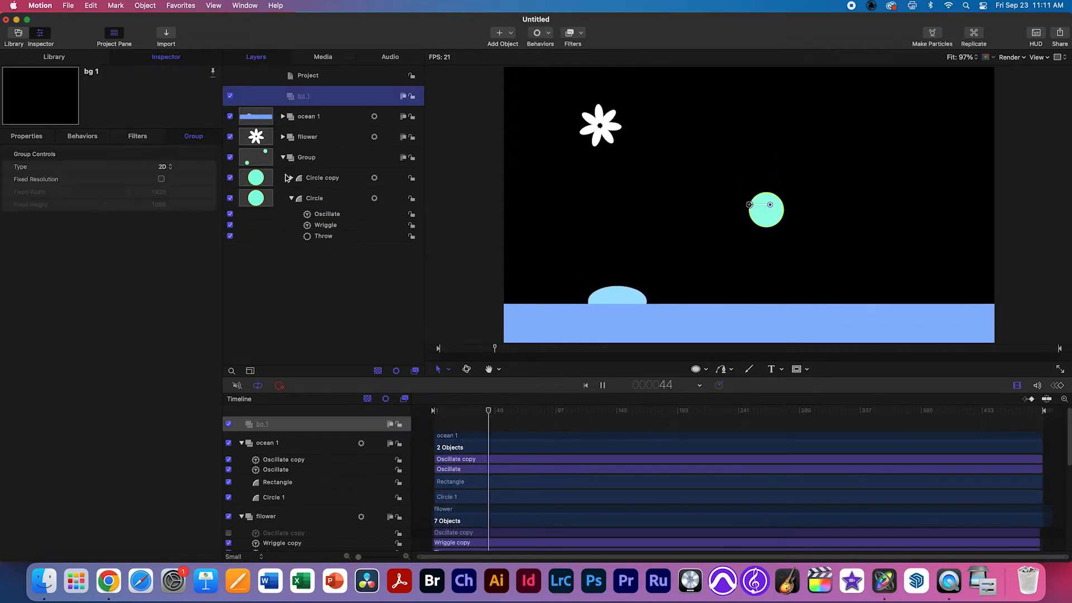
{"action": "left_click", "coordinate": [292, 199]}
{"action": "left_click", "coordinate": [283, 159]}
{"action": "left_click_drag", "start_coordinate": [290, 98], "coordinate": [294, 170]}
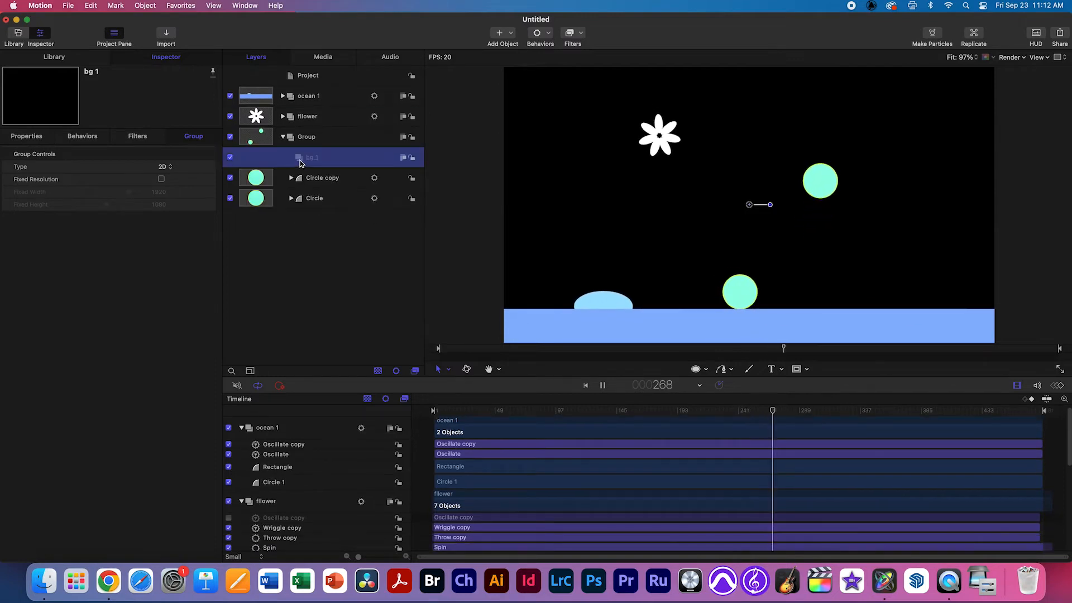
{"action": "key", "text": "super+z"}
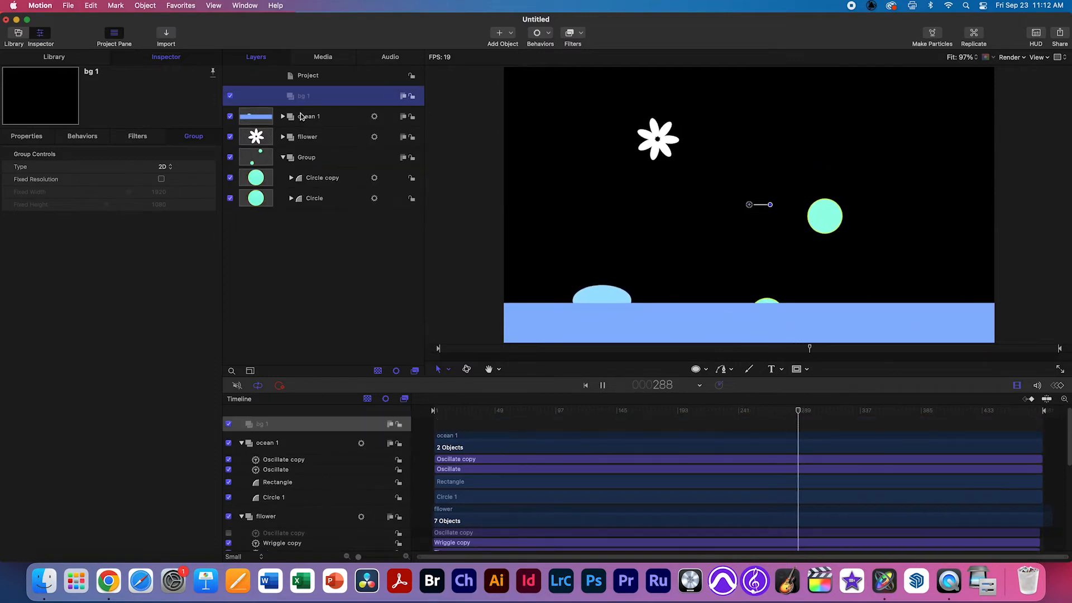
{"action": "left_click", "coordinate": [283, 157]}
{"action": "left_click_drag", "start_coordinate": [293, 98], "coordinate": [267, 171]}
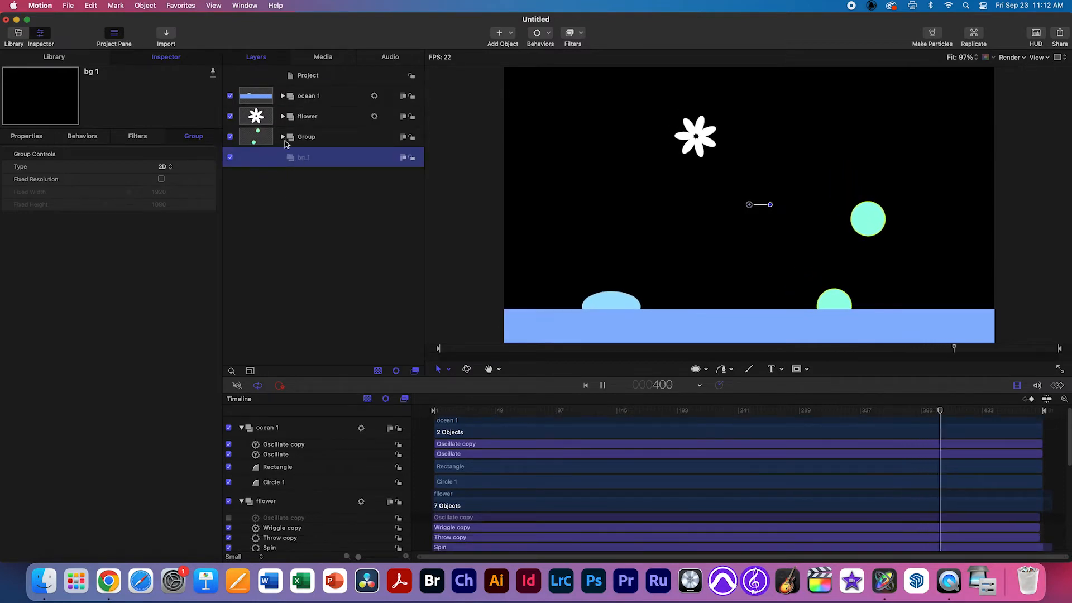
Add a Color Solid generator to the bg 1 group, keeping it aligned to the full frame.
{"action": "left_click", "coordinate": [510, 36]}
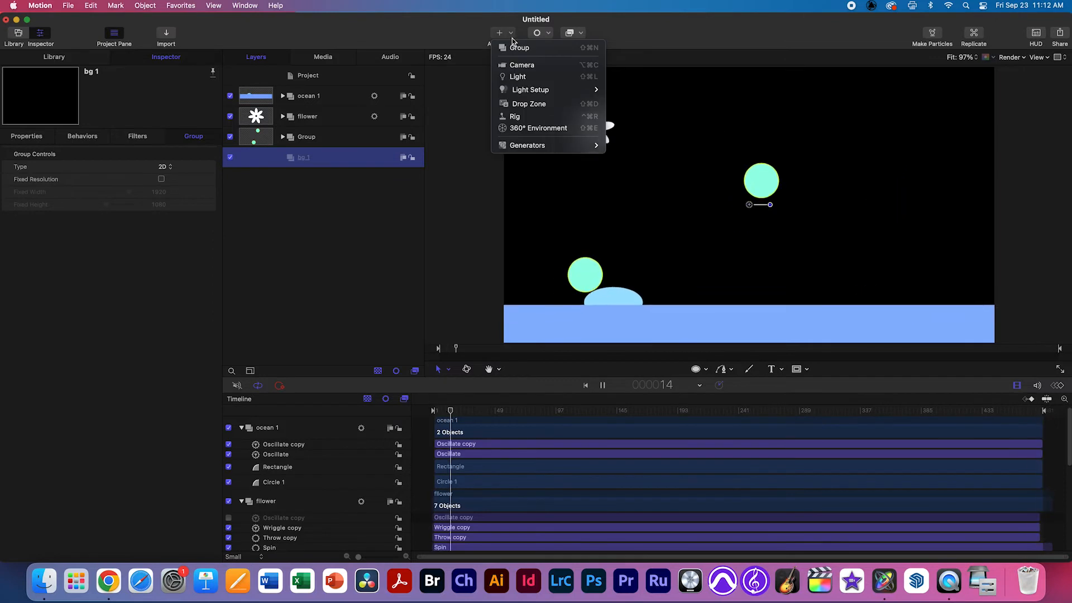
{"action": "mouse_move", "coordinate": [521, 148]}
{"action": "mouse_move", "coordinate": [642, 147]}
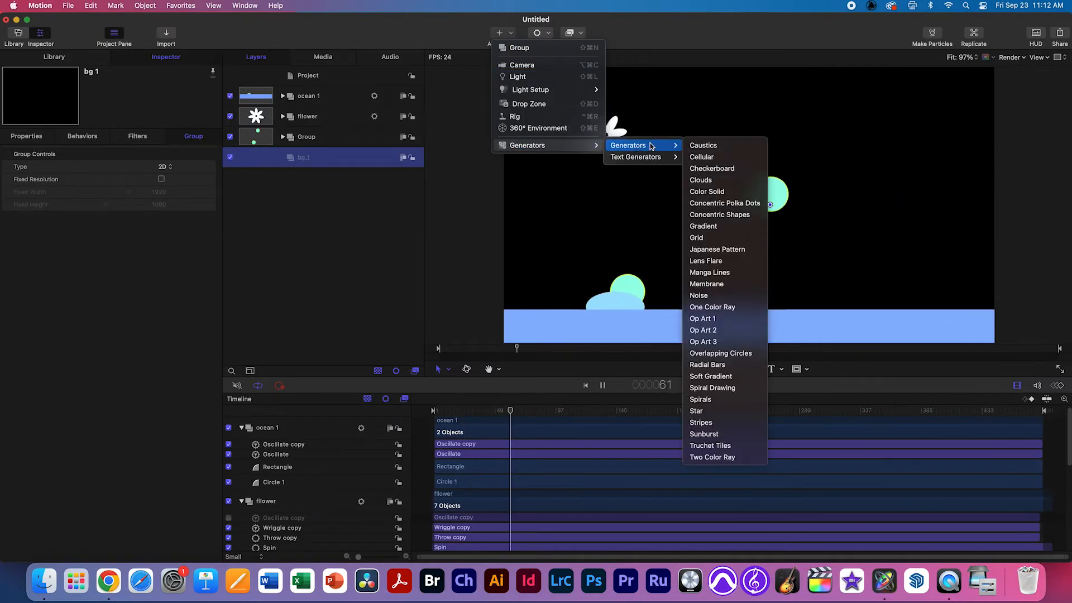
{"action": "left_click", "coordinate": [724, 192]}
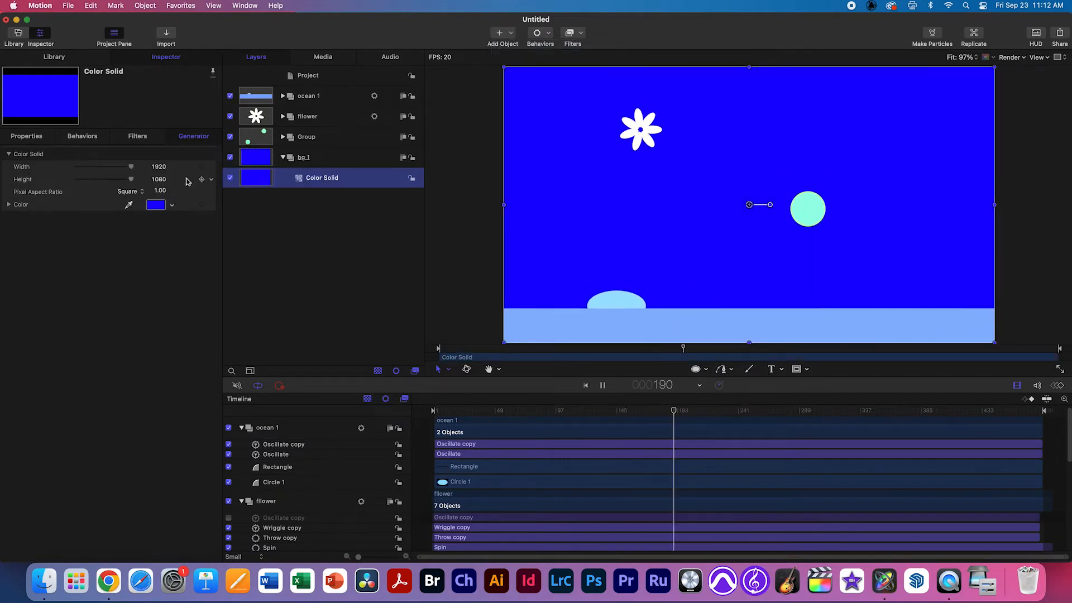
{"action": "left_click_drag", "start_coordinate": [605, 229], "coordinate": [593, 250]}
{"action": "key", "text": "super+z"}
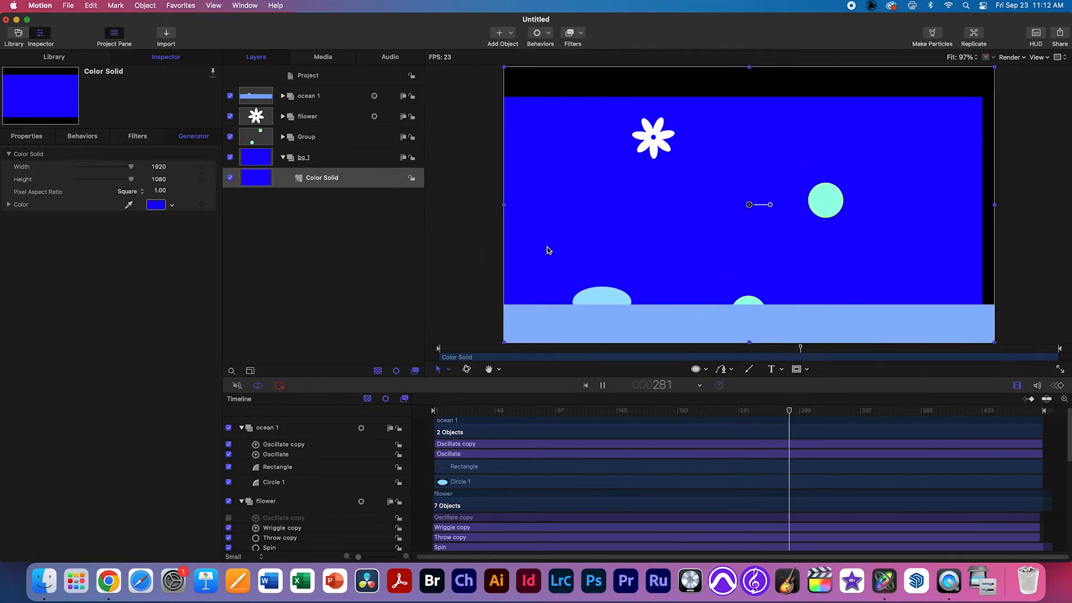
Change the Color Solid's color to a pale yellow-green and collapse the bg 1 group.
{"action": "left_click", "coordinate": [157, 206]}
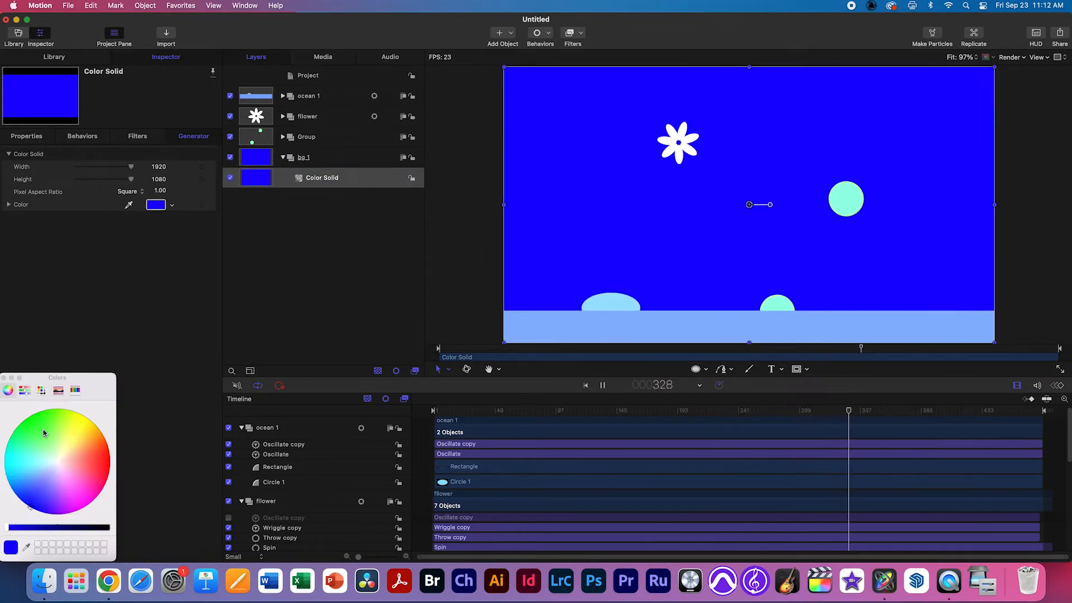
{"action": "left_click", "coordinate": [39, 461]}
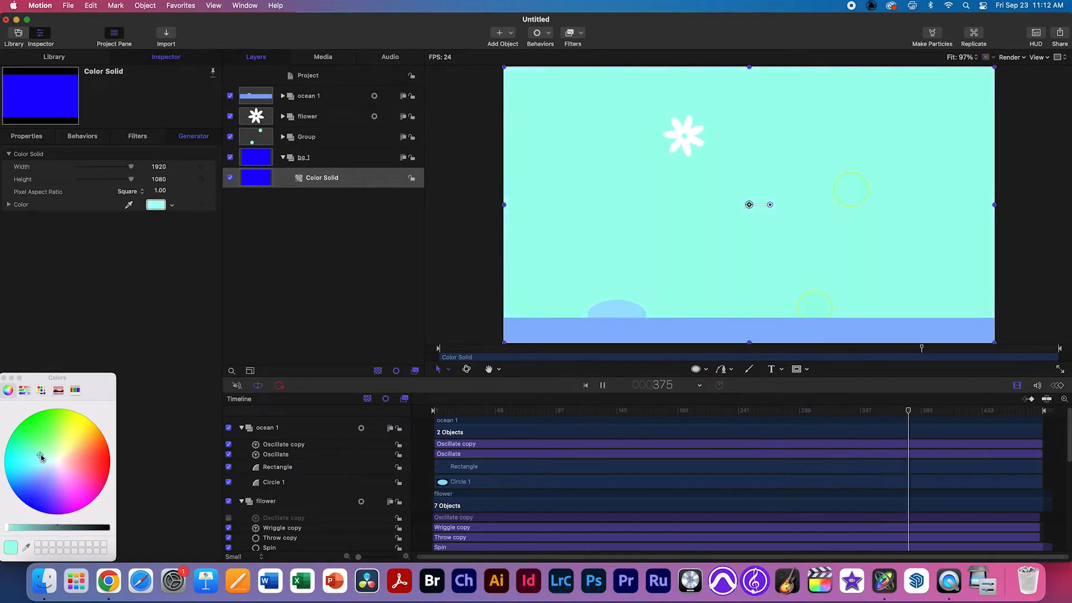
{"action": "left_click", "coordinate": [59, 451]}
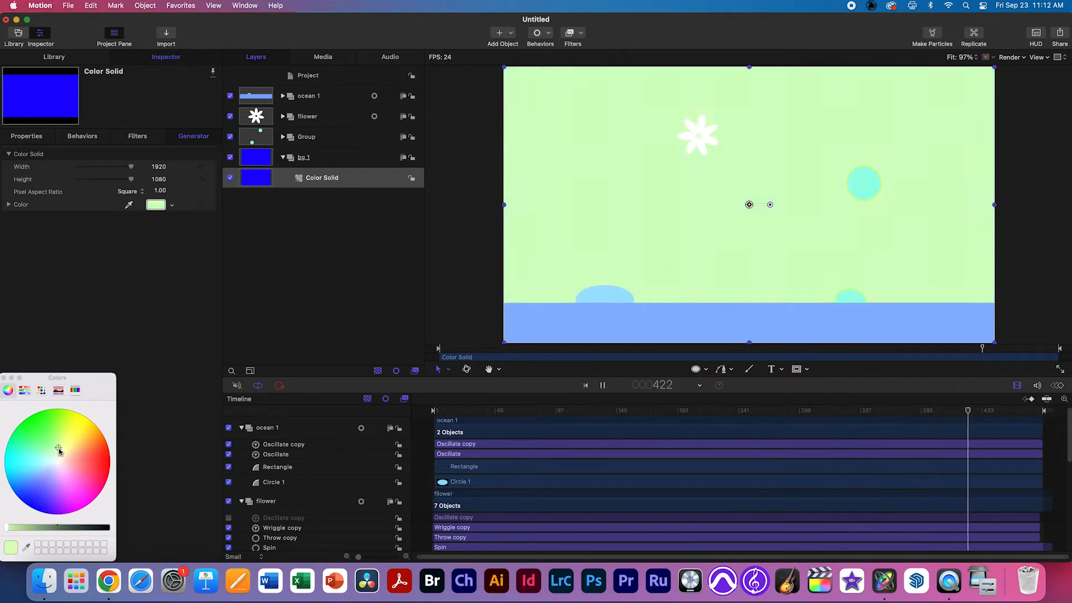
{"action": "left_click", "coordinate": [6, 378]}
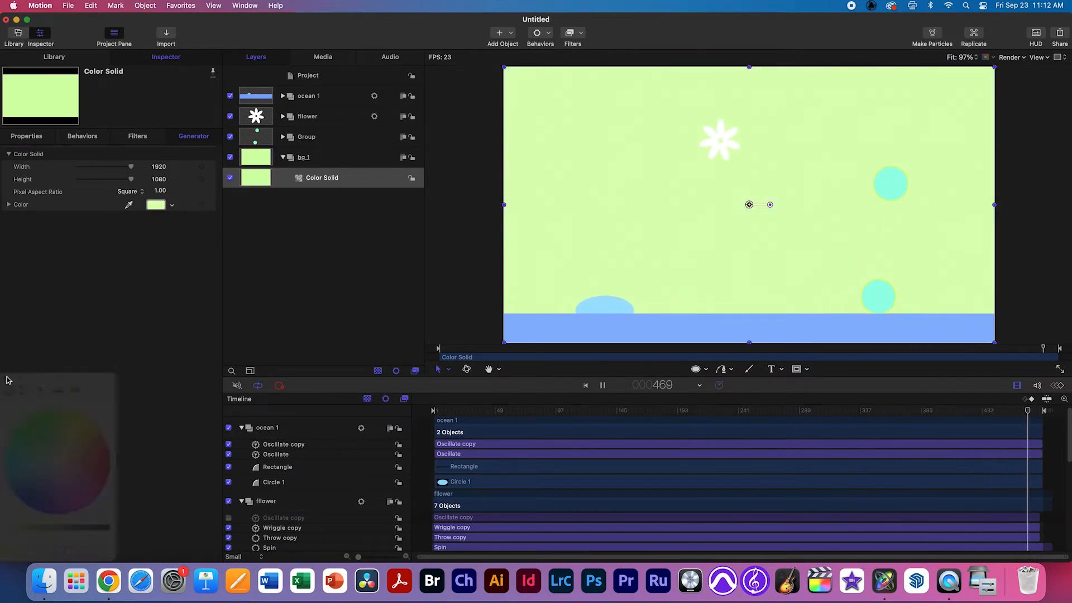
{"action": "left_click", "coordinate": [283, 157]}
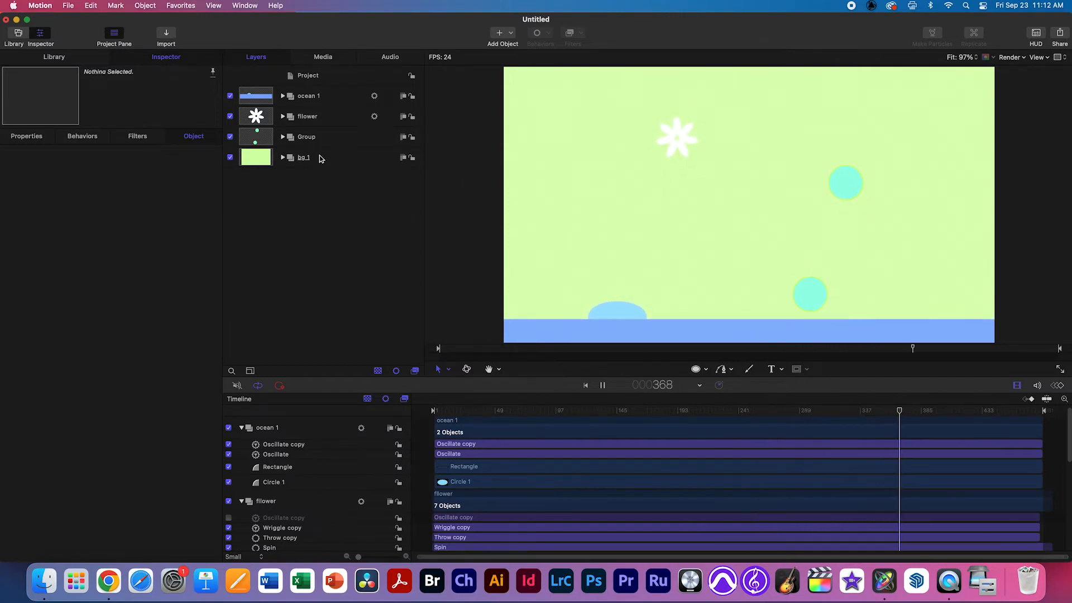
Collapse the ocean 1, fllower and Group tracks in the timeline, and show the Keyframe Editor with an enlarged timing area.
{"action": "left_click", "coordinate": [243, 428]}
{"action": "left_click", "coordinate": [241, 450]}
{"action": "left_click", "coordinate": [242, 473]}
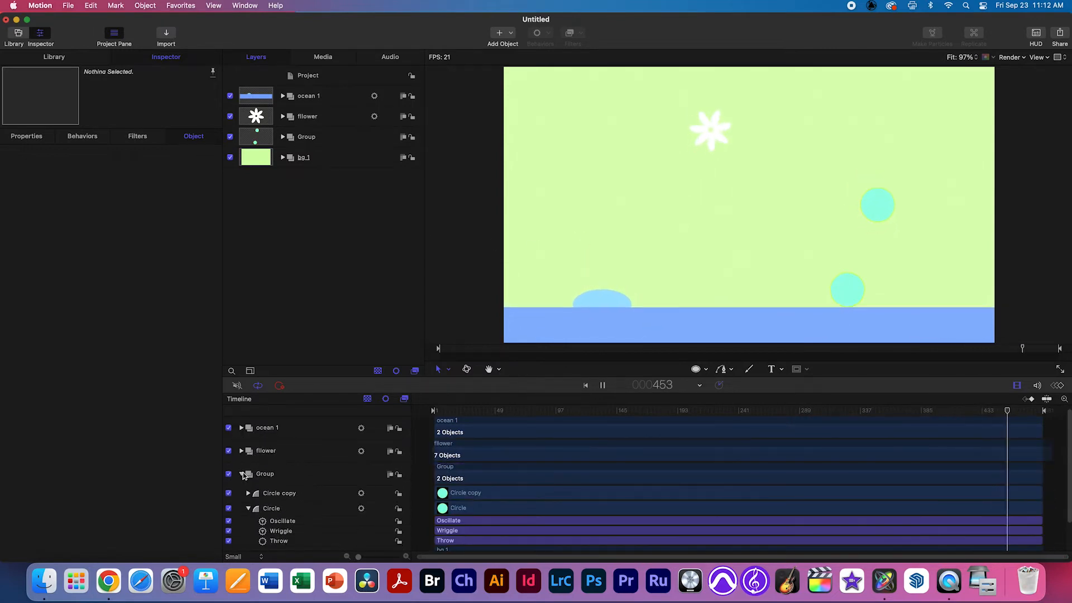
{"action": "left_click", "coordinate": [242, 474]}
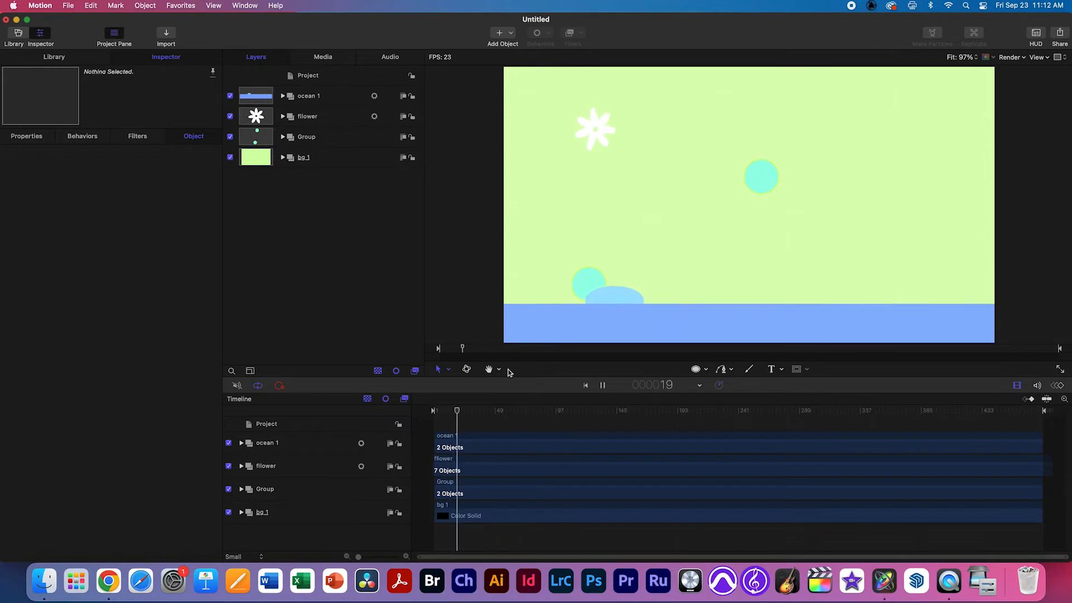
{"action": "left_click", "coordinate": [1064, 386]}
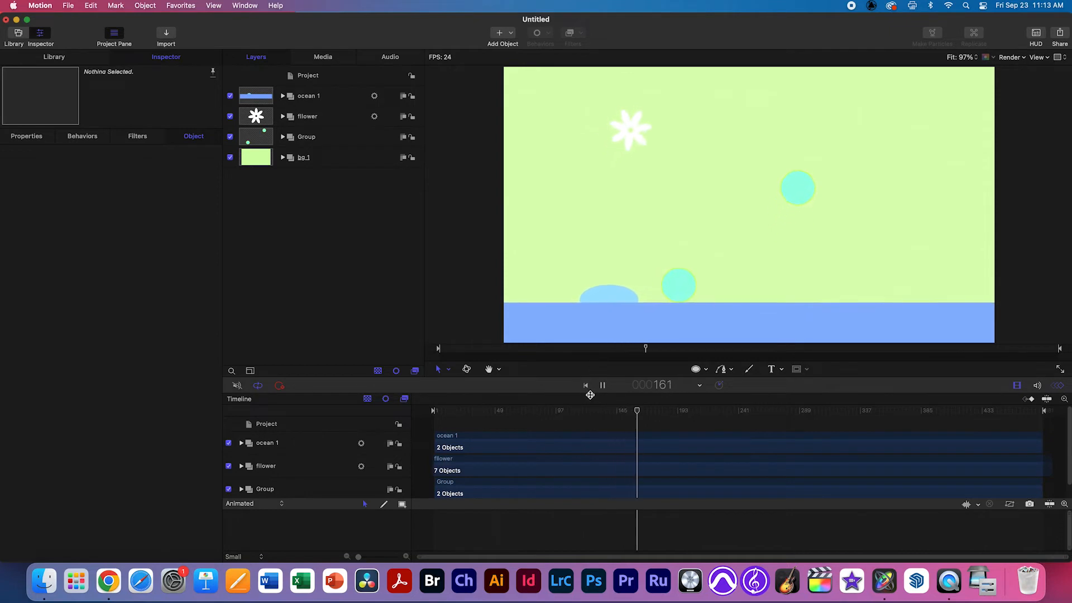
{"action": "left_click_drag", "start_coordinate": [590, 395], "coordinate": [598, 359]}
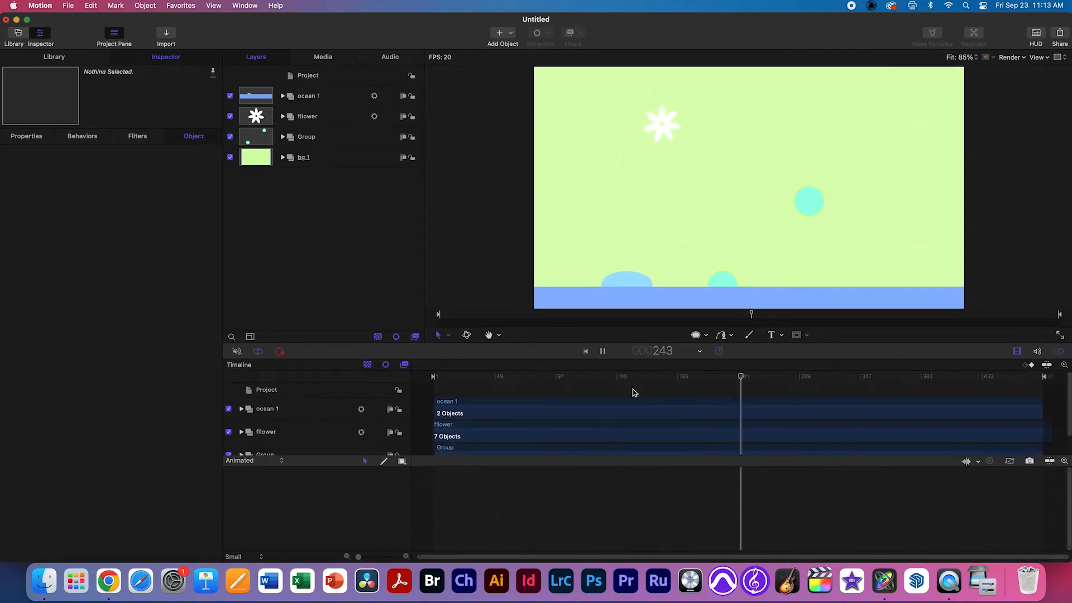
At frame 1, draw a small circle below the flower in the bg 1 group and fill it with bright pink.
{"action": "key", "text": "space"}
{"action": "left_click_drag", "start_coordinate": [720, 377], "coordinate": [436, 378]}
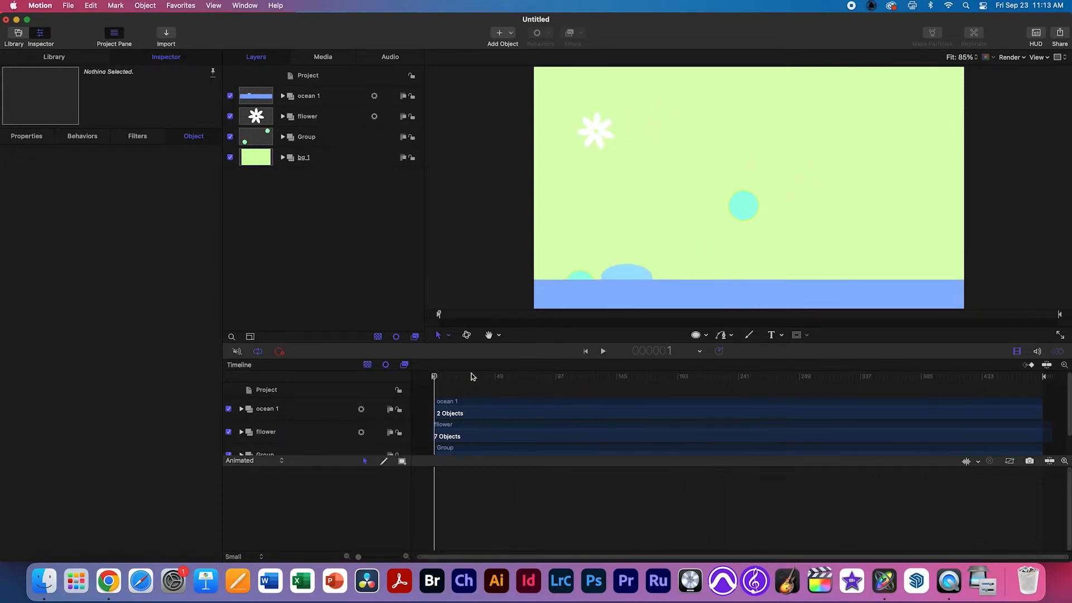
{"action": "left_click", "coordinate": [699, 335]}
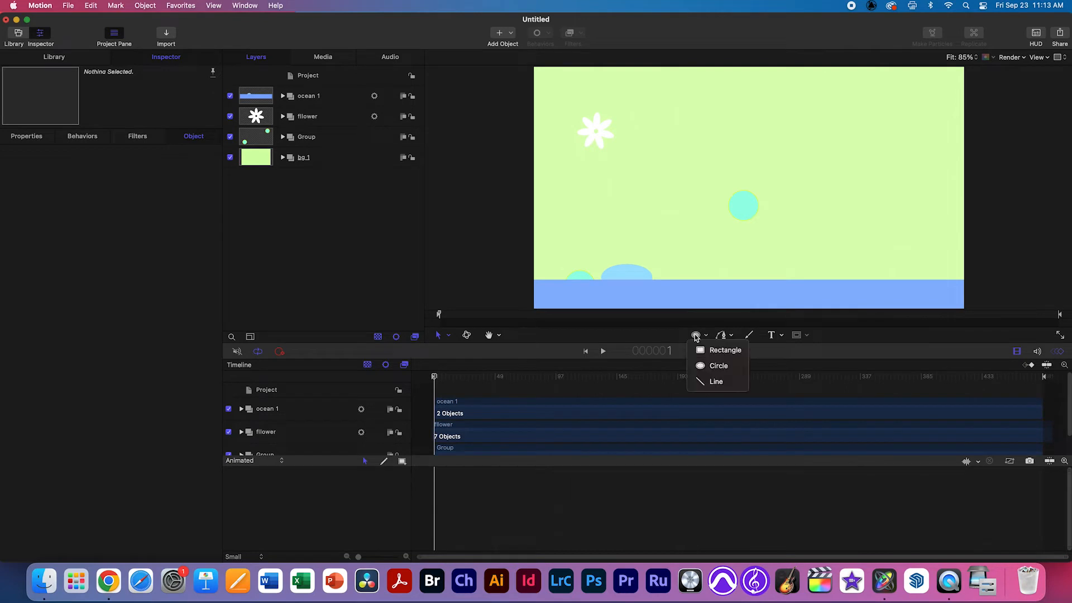
{"action": "left_click", "coordinate": [710, 366]}
{"action": "left_click_drag", "start_coordinate": [569, 184], "coordinate": [604, 223]}
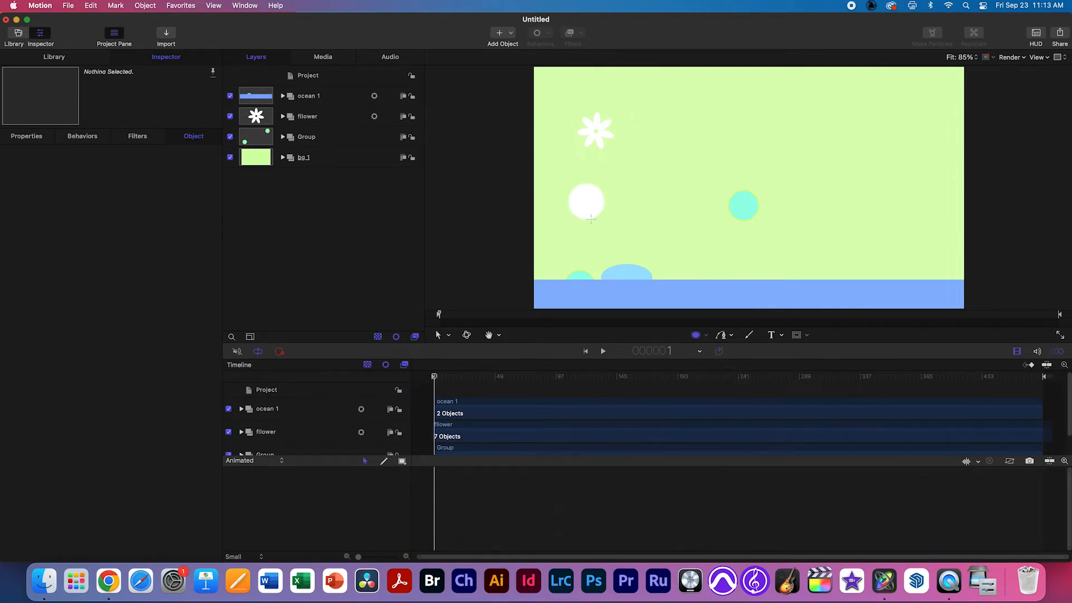
{"action": "left_click", "coordinate": [155, 203]}
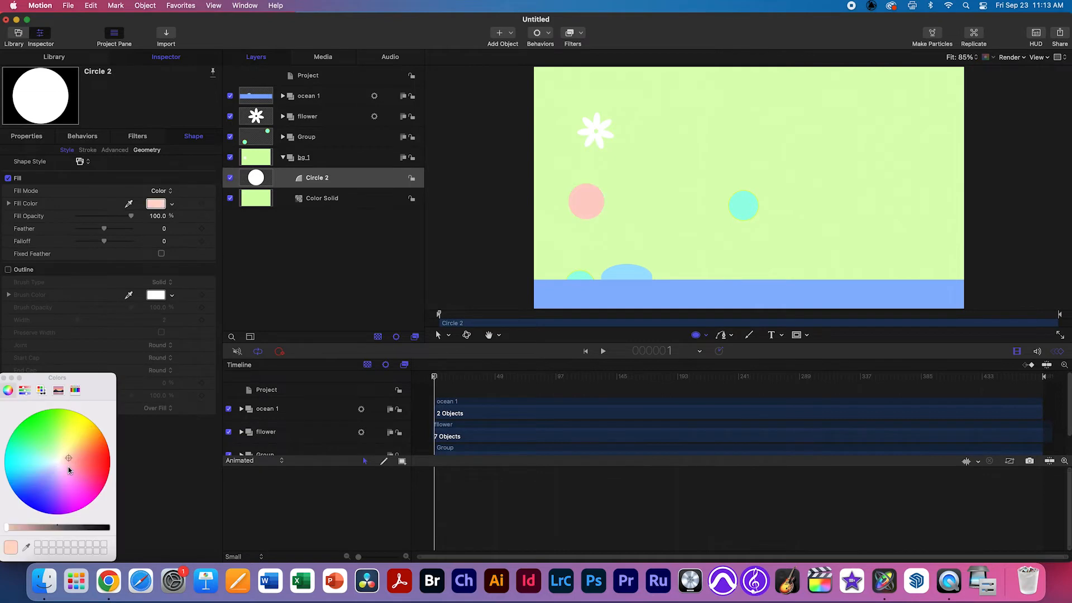
{"action": "left_click", "coordinate": [5, 378]}
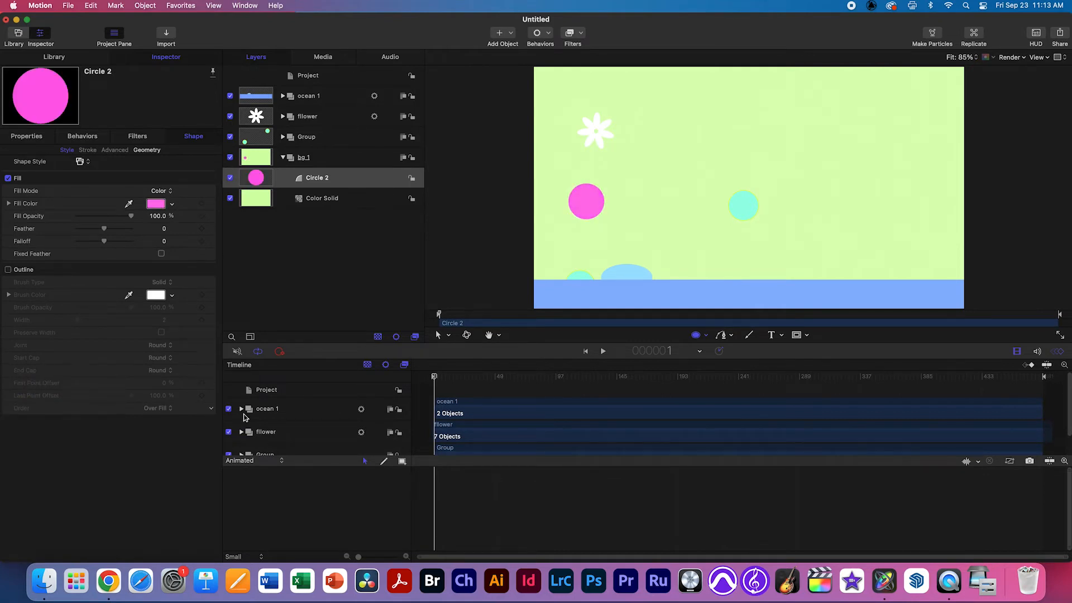
Move the pink circle near the canvas's left edge and keyframe its position at frame 1 to X -846.13, Y 52.34 px.
{"action": "key", "text": "space"}
{"action": "left_click", "coordinate": [435, 379]}
{"action": "left_click_drag", "start_coordinate": [453, 379], "coordinate": [414, 379]}
{"action": "left_click", "coordinate": [27, 137]}
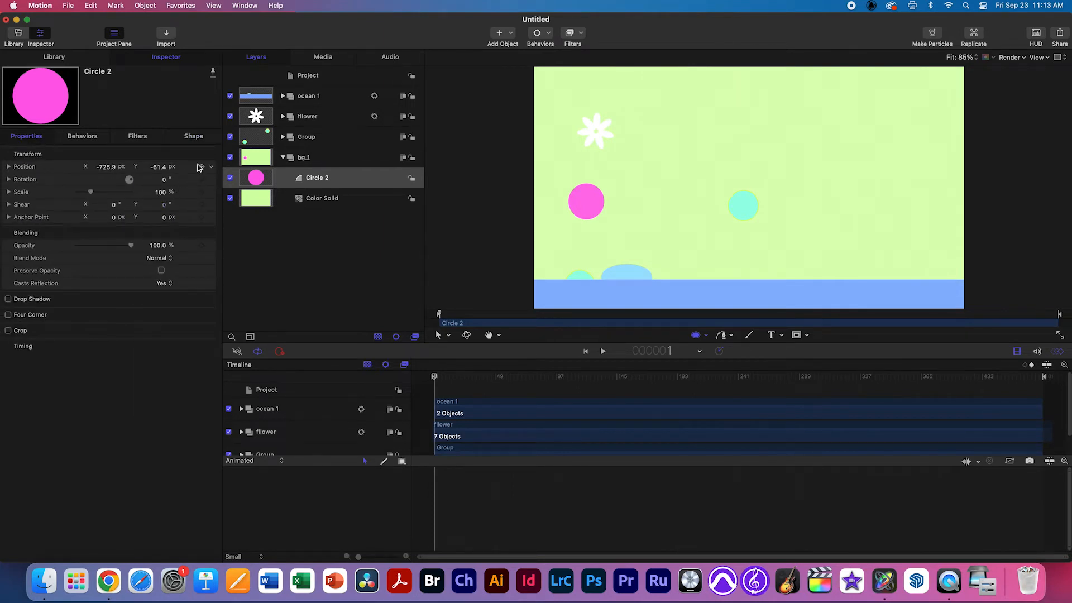
{"action": "left_click", "coordinate": [9, 167]}
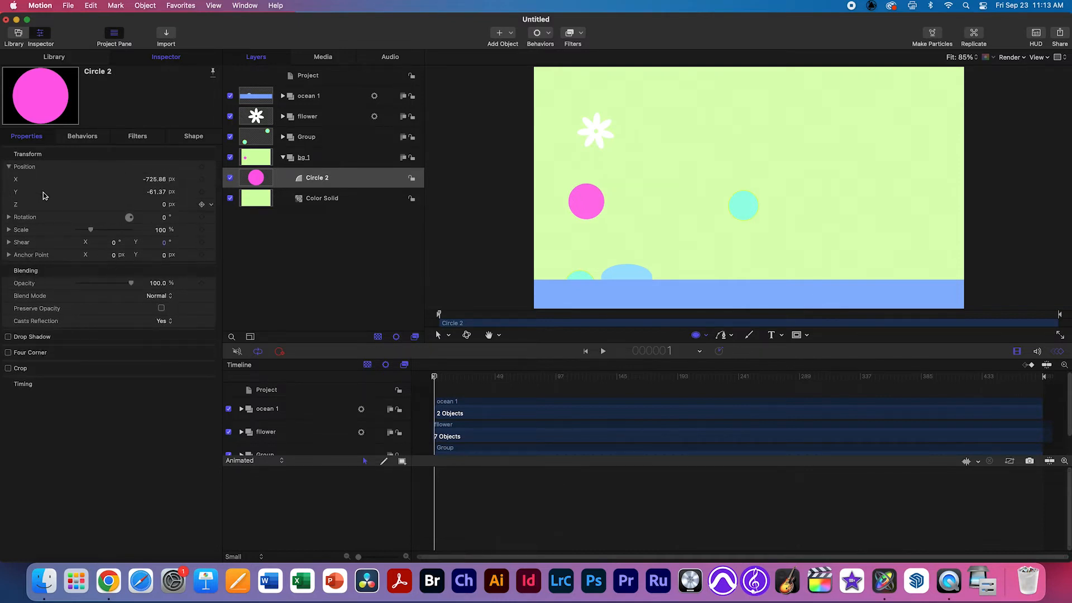
{"action": "left_click", "coordinate": [9, 169]}
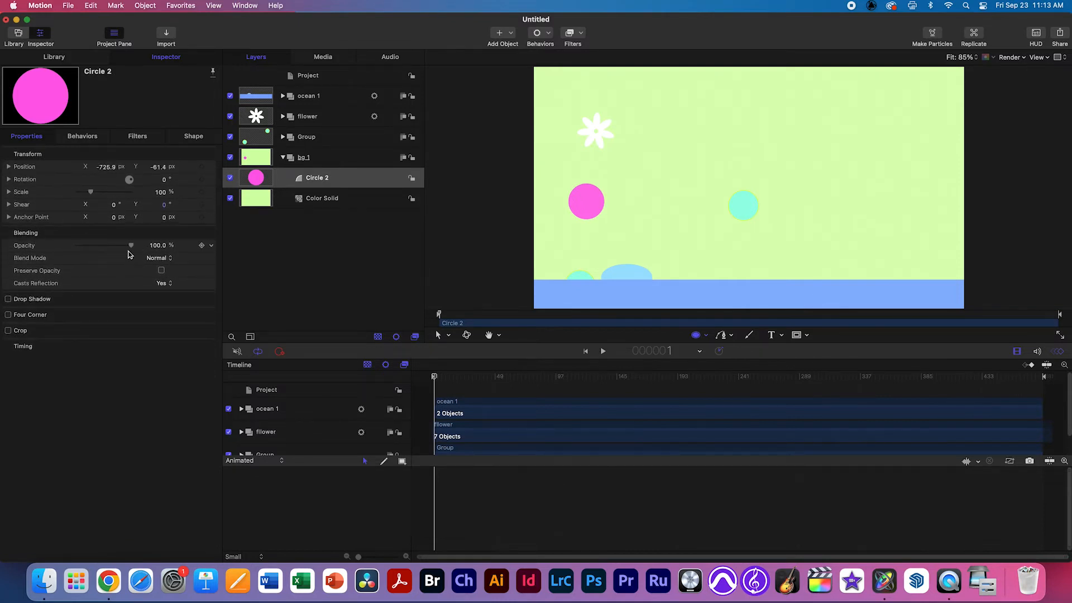
{"action": "left_click", "coordinate": [9, 167]}
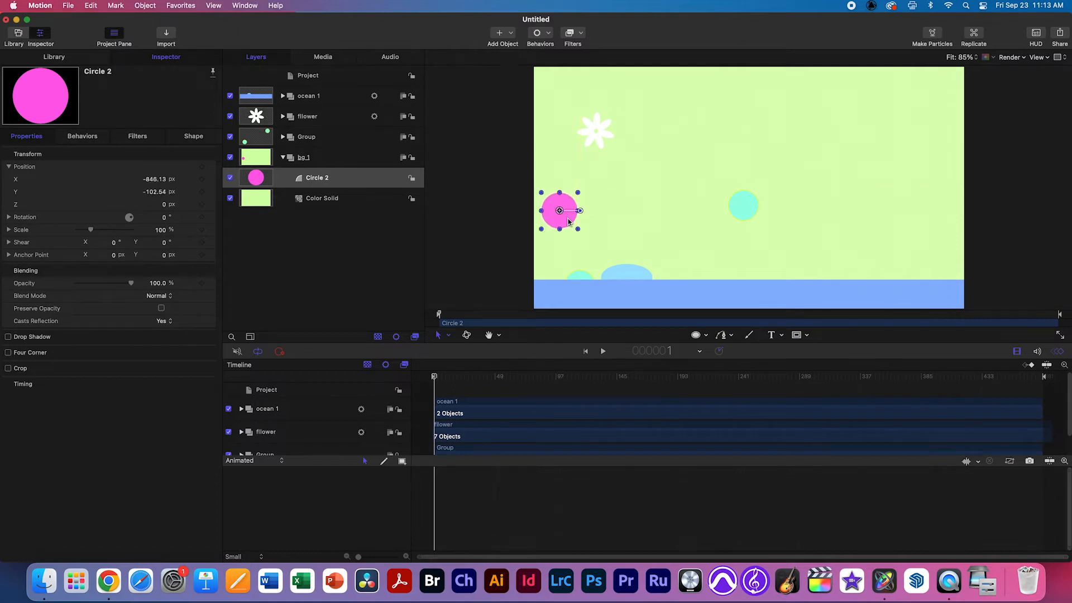
{"action": "left_click_drag", "start_coordinate": [587, 221], "coordinate": [571, 185]}
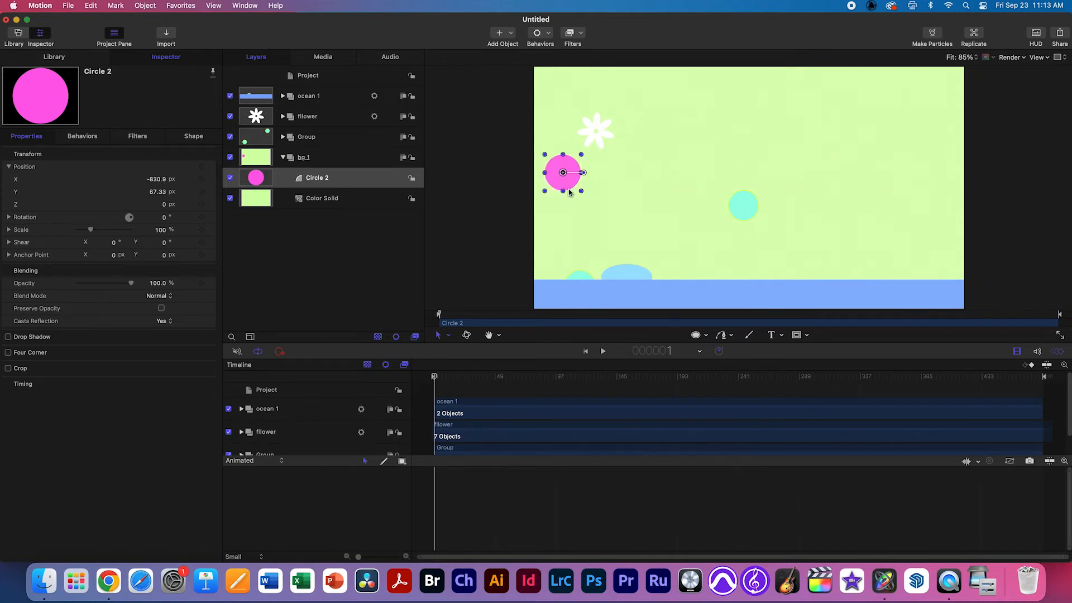
{"action": "mouse_move", "coordinate": [439, 383]}
{"action": "left_mouse_down"}
{"action": "mouse_move", "coordinate": [469, 380]}
{"action": "mouse_move", "coordinate": [432, 380]}
{"action": "left_mouse_up"}
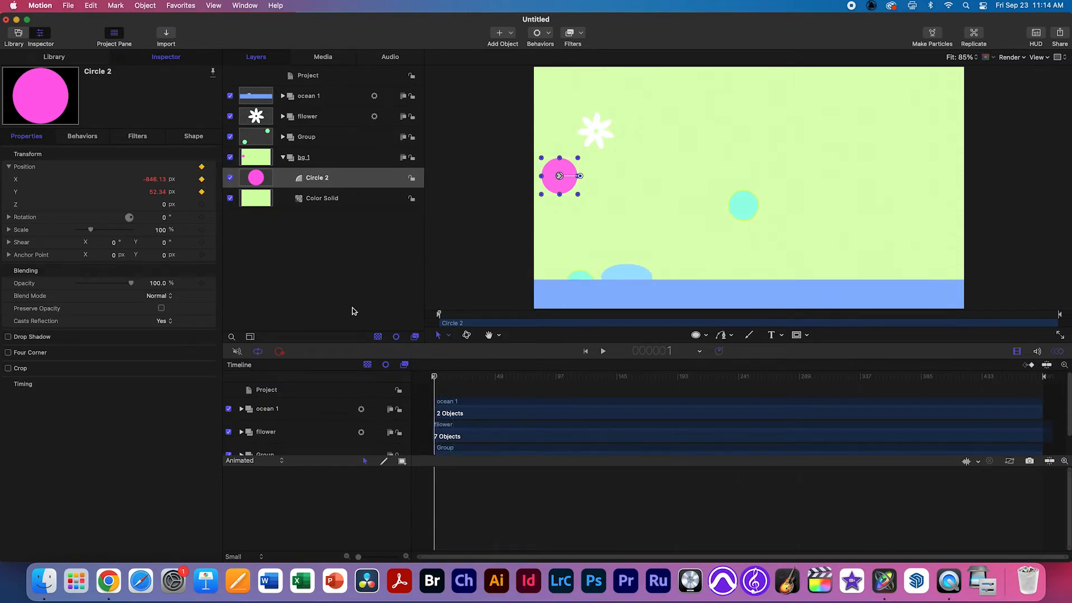
At frame 254, keyframe the pink circle's position at the ocean's surface, X 124.78, Y -419.11 px.
{"action": "left_click_drag", "start_coordinate": [435, 381], "coordinate": [604, 382]}
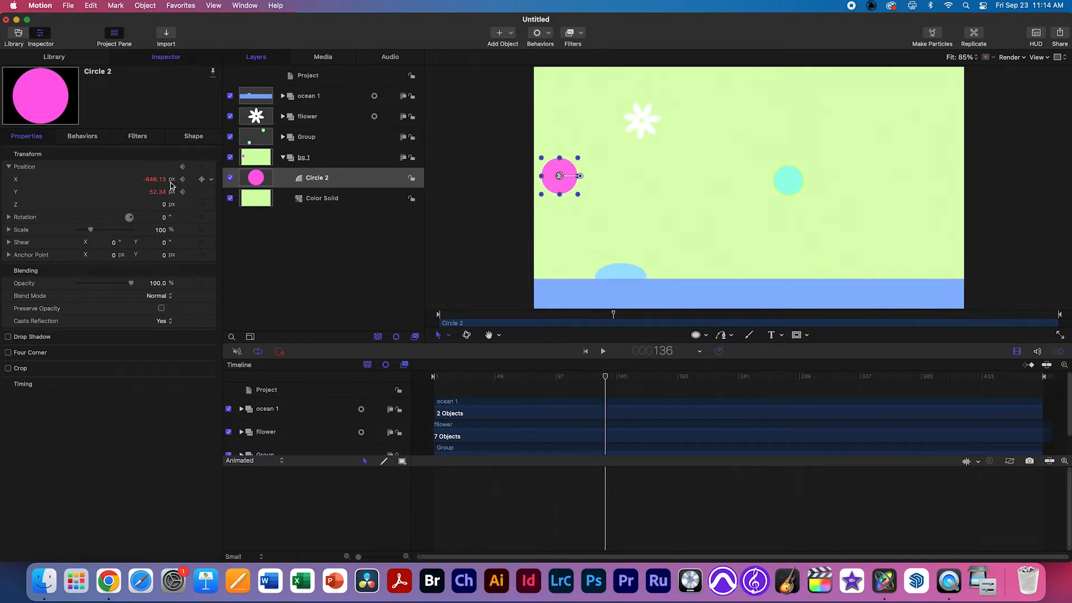
{"action": "left_click_drag", "start_coordinate": [436, 378], "coordinate": [755, 377]}
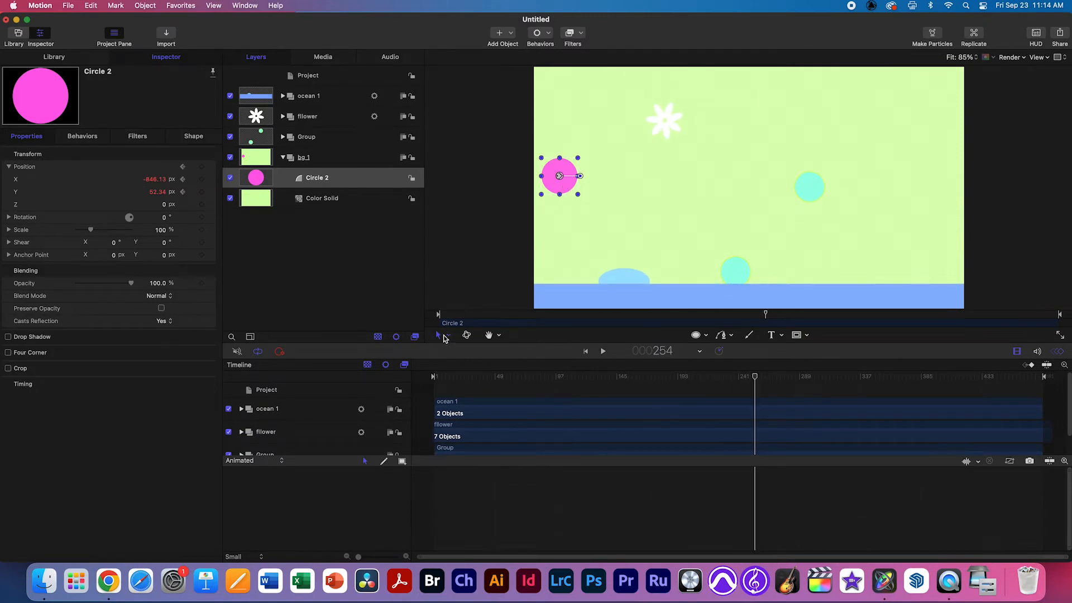
{"action": "left_click_drag", "start_coordinate": [570, 191], "coordinate": [789, 297]}
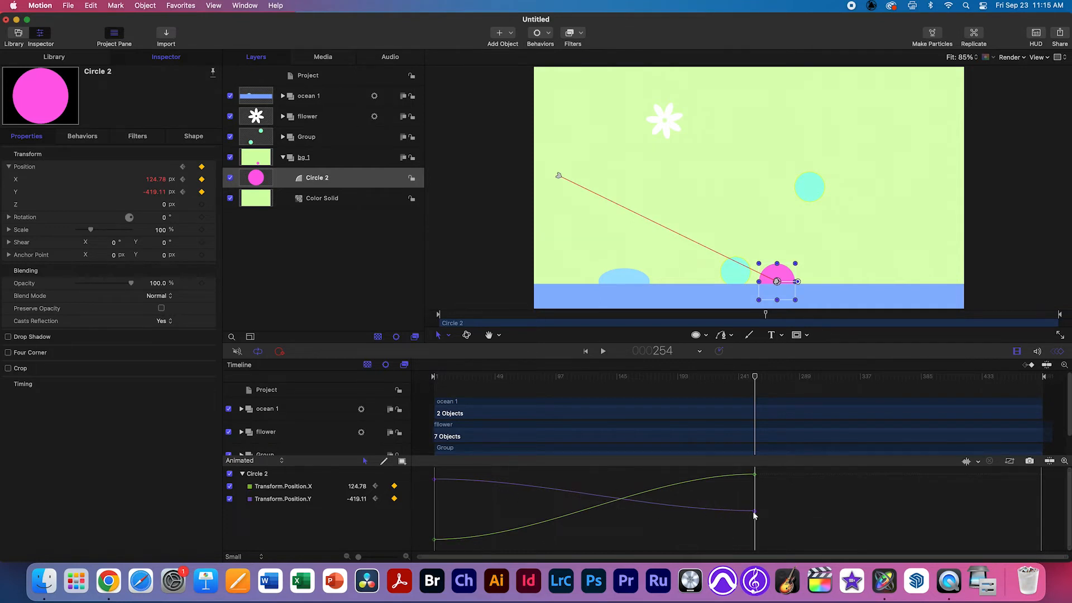
At frame 480, keyframe the pink circle at the canvas's right edge, about X 949, Y 97 px, and play the animation back from the start.
{"action": "left_click_drag", "start_coordinate": [760, 379], "coordinate": [1049, 380]}
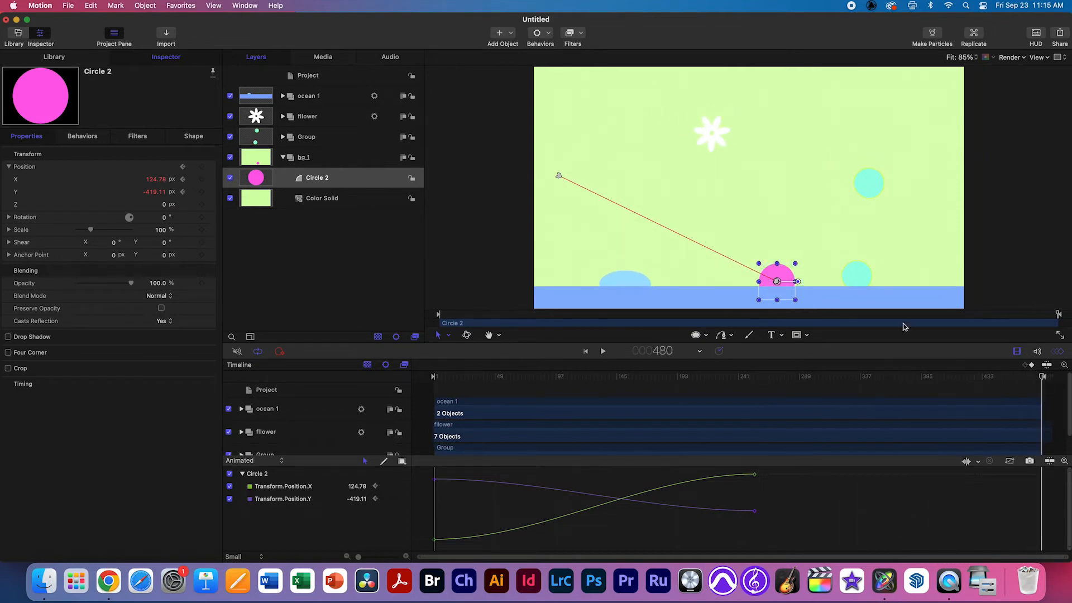
{"action": "left_click_drag", "start_coordinate": [791, 278], "coordinate": [973, 161]}
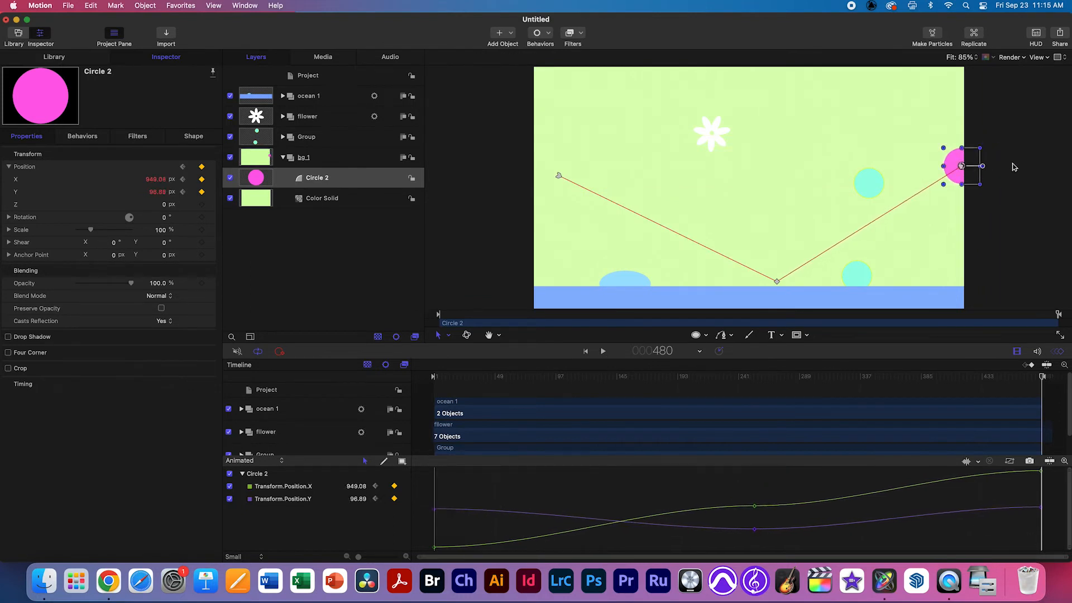
{"action": "left_click_drag", "start_coordinate": [1042, 379], "coordinate": [618, 386]}
{"action": "left_click_drag", "start_coordinate": [577, 323], "coordinate": [364, 320]}
{"action": "key", "text": "space"}
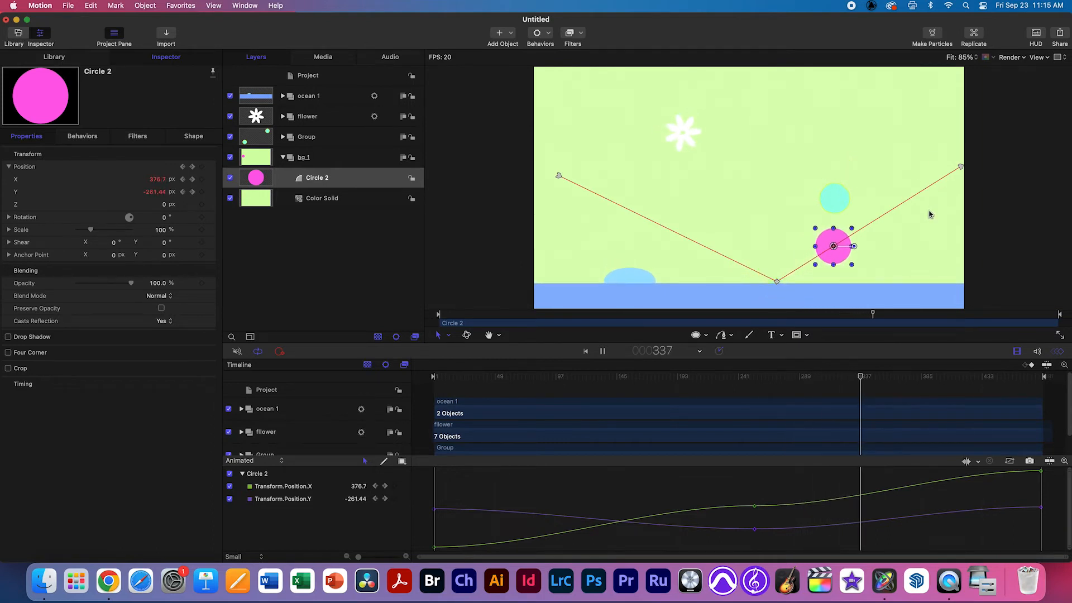
At frame 350, add a position keyframe that bends the pink circle's rising path downward, at X 532.15, Y -294.38 px.
{"action": "key", "text": "space"}
{"action": "mouse_move", "coordinate": [874, 379]}
{"action": "left_mouse_down"}
{"action": "mouse_move", "coordinate": [815, 377]}
{"action": "mouse_move", "coordinate": [889, 372]}
{"action": "mouse_move", "coordinate": [845, 376]}
{"action": "mouse_move", "coordinate": [876, 376]}
{"action": "left_mouse_up"}
{"action": "left_click_drag", "start_coordinate": [856, 252], "coordinate": [876, 269]}
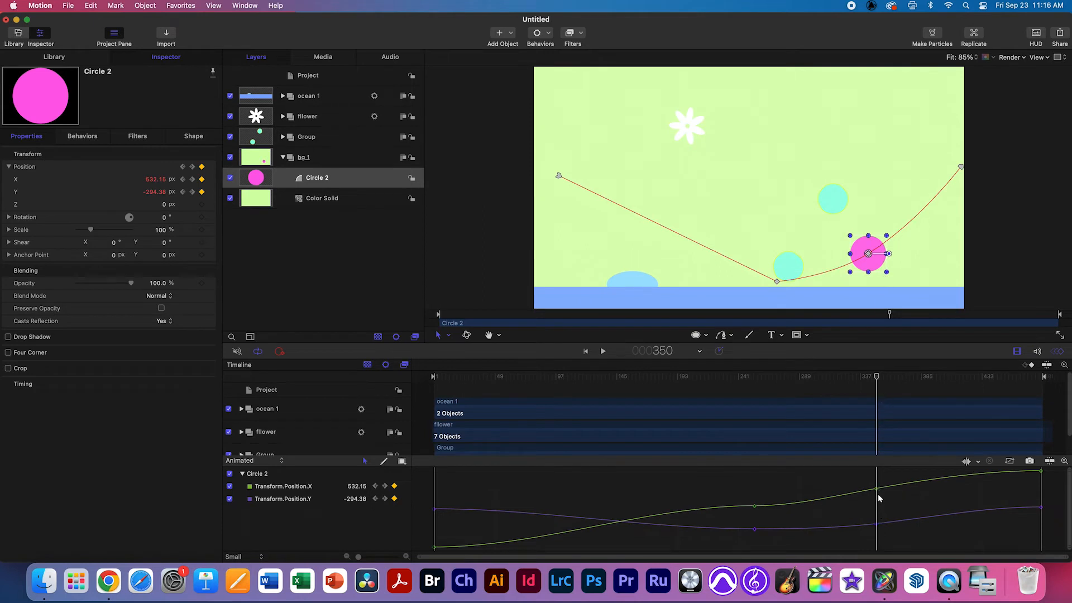
Add position keyframes to the pink circle at frame 143, X -210.37, Y -79.39 px, and at frame 85, X -529.96, Y 267.82 px.
{"action": "left_click_drag", "start_coordinate": [876, 377], "coordinate": [616, 376]}
{"action": "left_click_drag", "start_coordinate": [690, 236], "coordinate": [708, 208]}
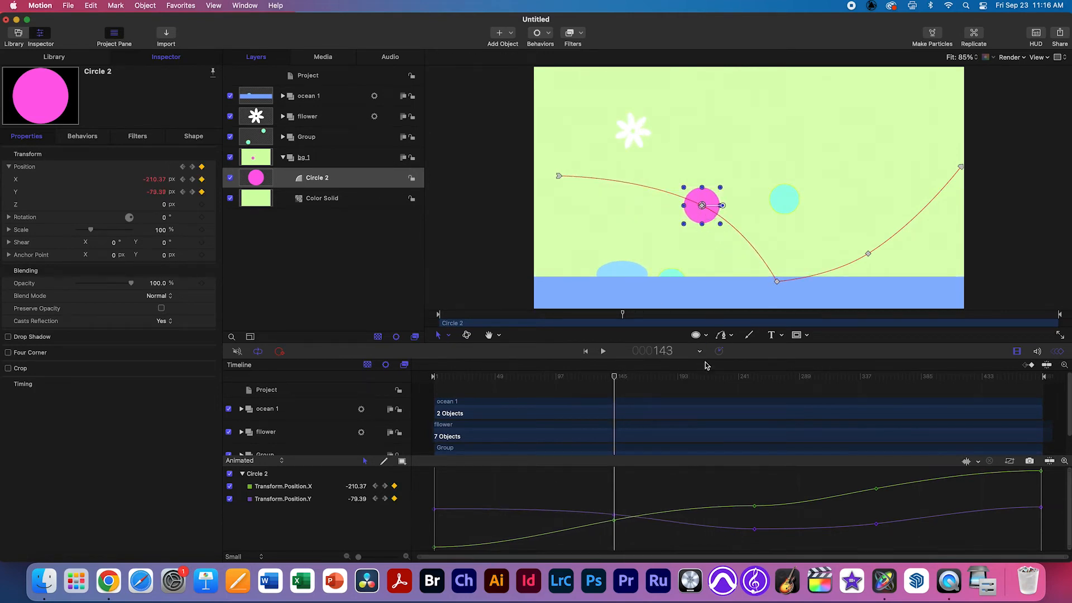
{"action": "left_click_drag", "start_coordinate": [615, 377], "coordinate": [541, 376]}
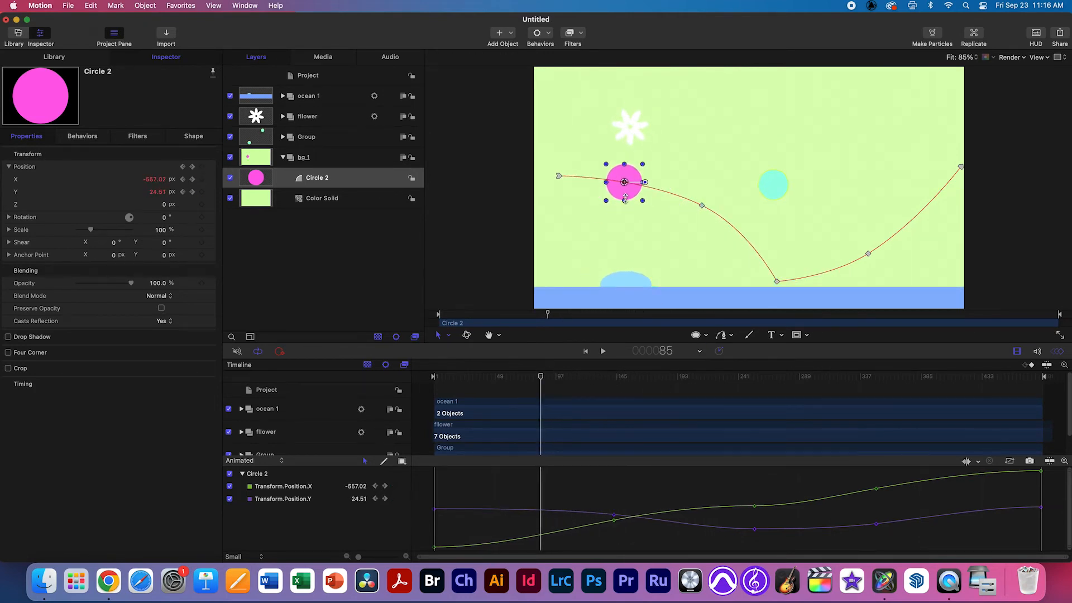
{"action": "left_click_drag", "start_coordinate": [629, 198], "coordinate": [636, 144]}
Add a position keyframe to the pink circle at frame 386, at X 634.47, Y 37.77 px.
{"action": "left_click_drag", "start_coordinate": [541, 396], "coordinate": [936, 427]}
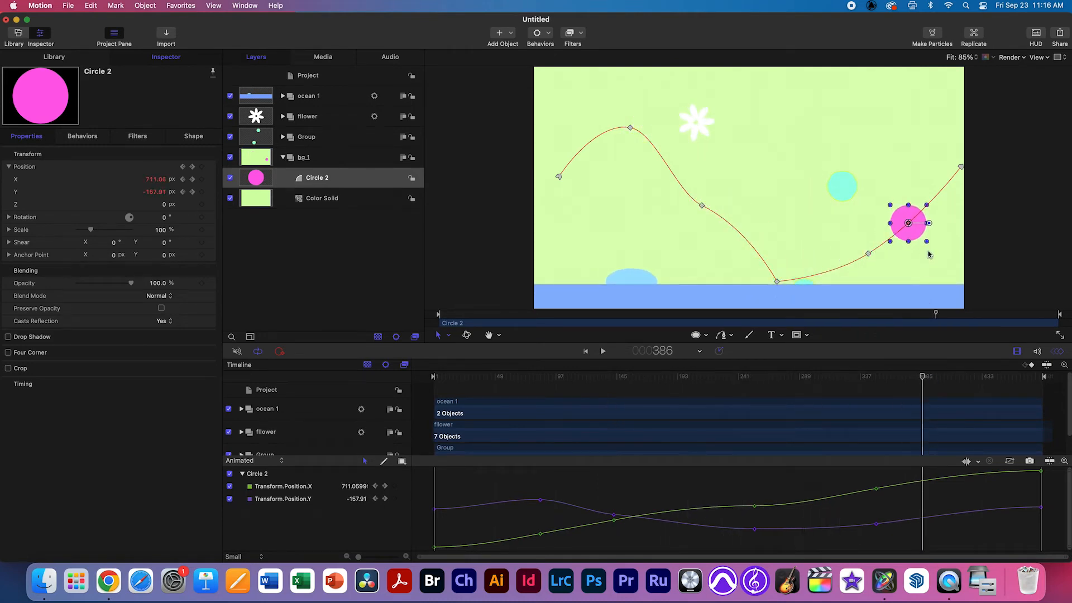
{"action": "left_click_drag", "start_coordinate": [916, 237], "coordinate": [899, 193]}
{"action": "left_click", "coordinate": [869, 254]}
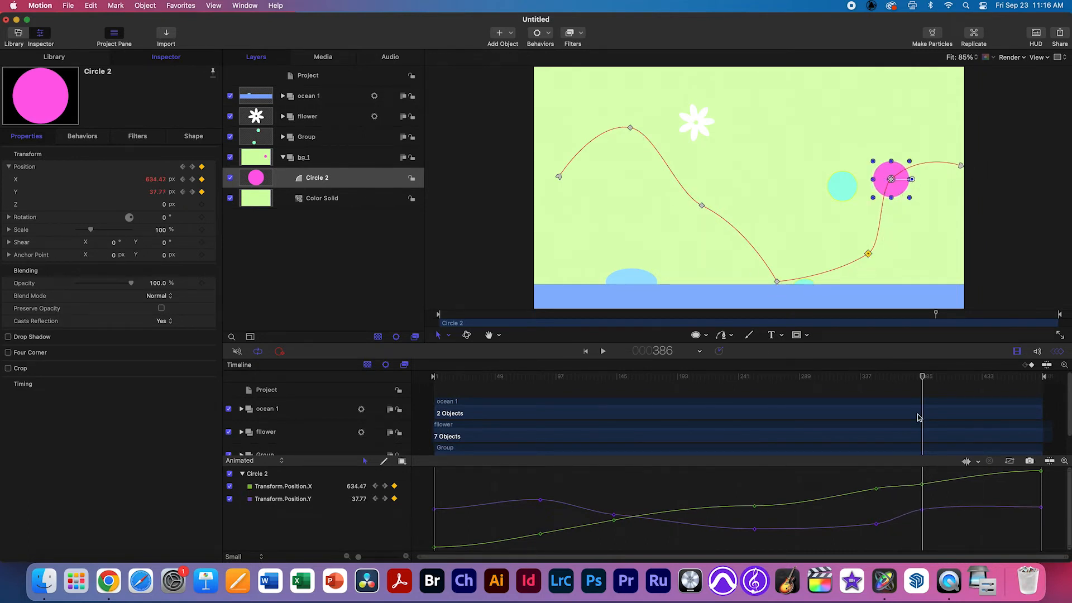
{"action": "left_click", "coordinate": [921, 486]}
{"action": "left_click", "coordinate": [875, 494]}
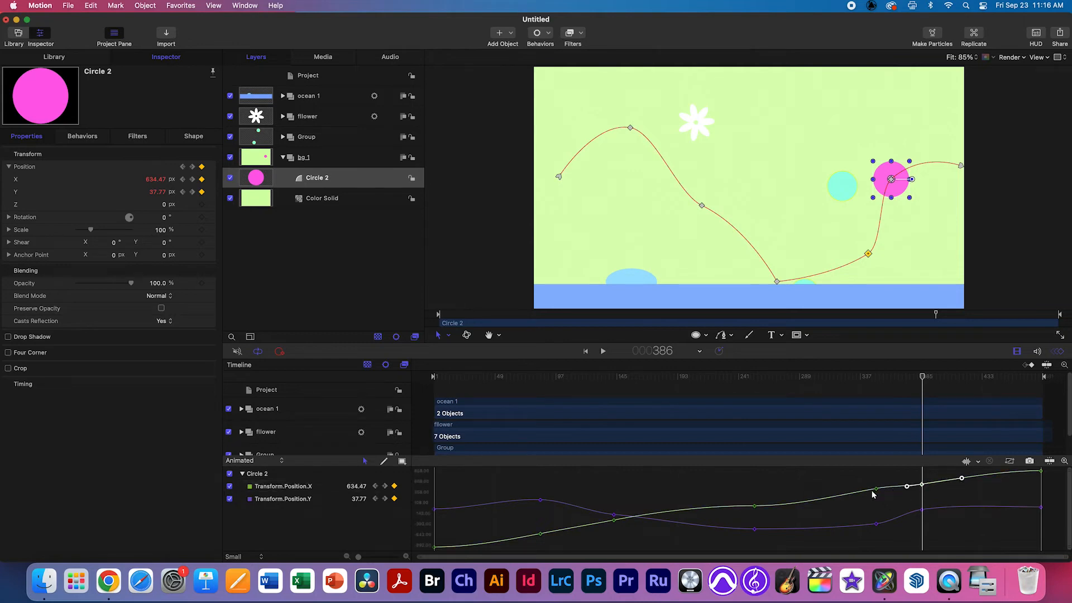
Set the interpolation of the pink circle's X and Y position animation curves to Linear.
{"action": "left_click_drag", "start_coordinate": [888, 379], "coordinate": [424, 367]}
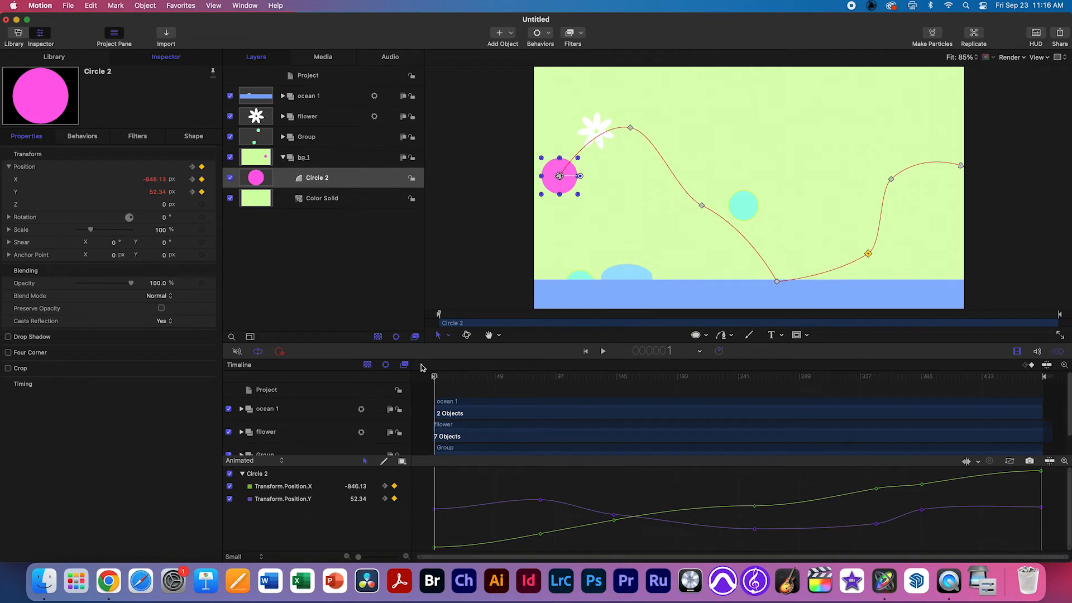
{"action": "left_click", "coordinate": [405, 490]}
{"action": "mouse_move", "coordinate": [408, 491]}
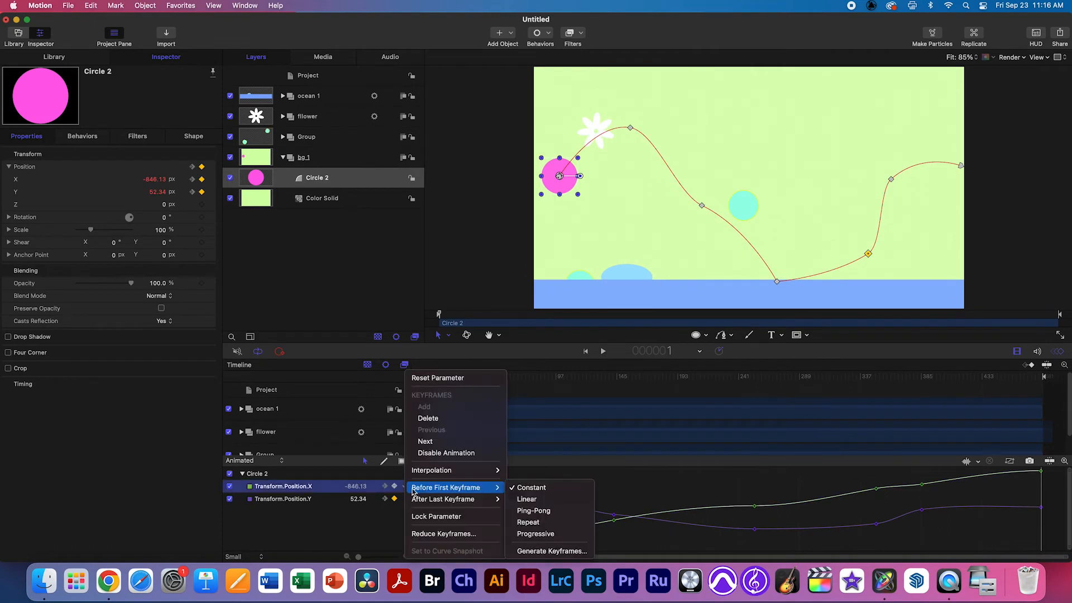
{"action": "mouse_move", "coordinate": [432, 471]}
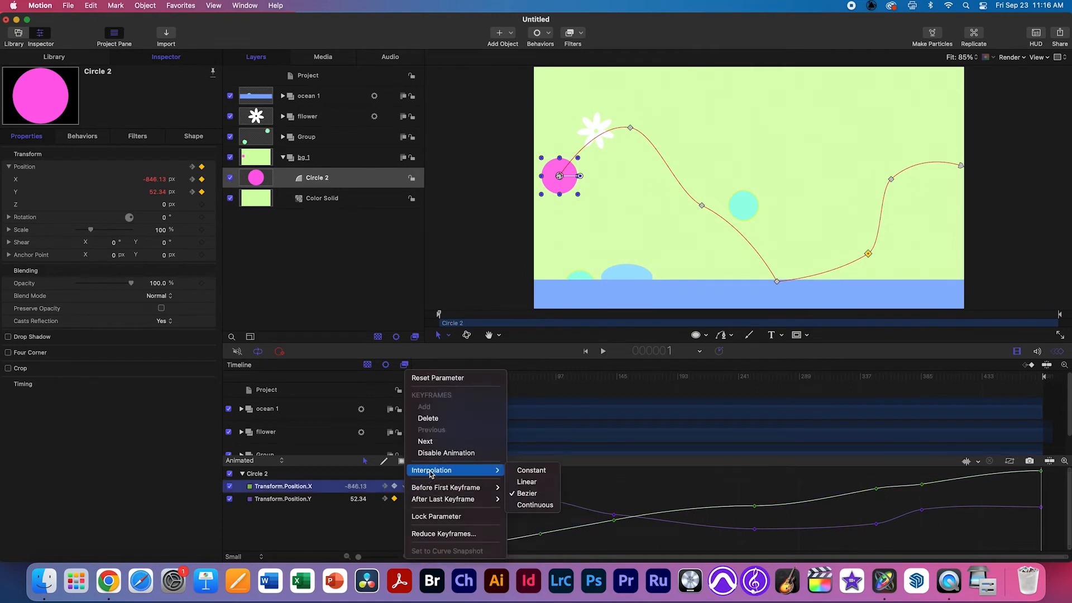
{"action": "left_click", "coordinate": [530, 481]}
{"action": "right_click", "coordinate": [404, 500]}
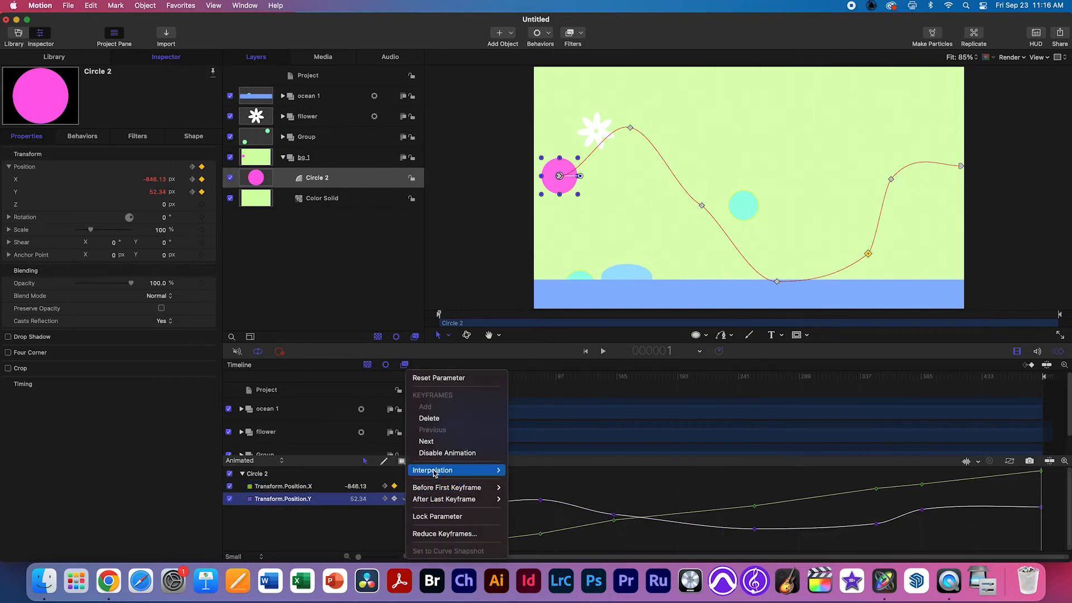
{"action": "left_click", "coordinate": [533, 484]}
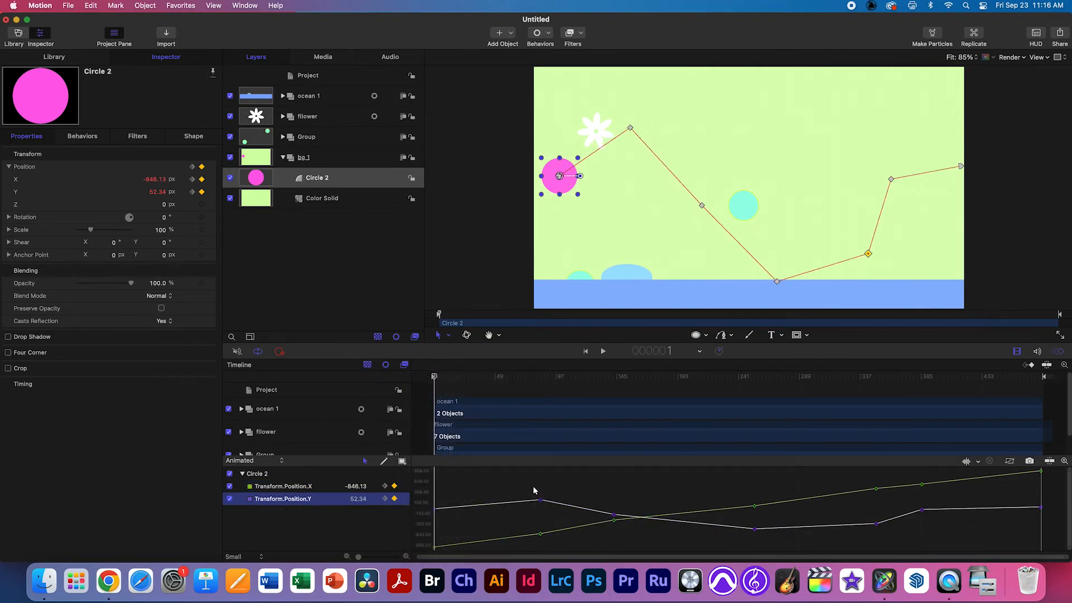
Play back the animation with nothing selected and examine the keyframe points along the pink circle's motion path.
{"action": "key", "text": "space"}
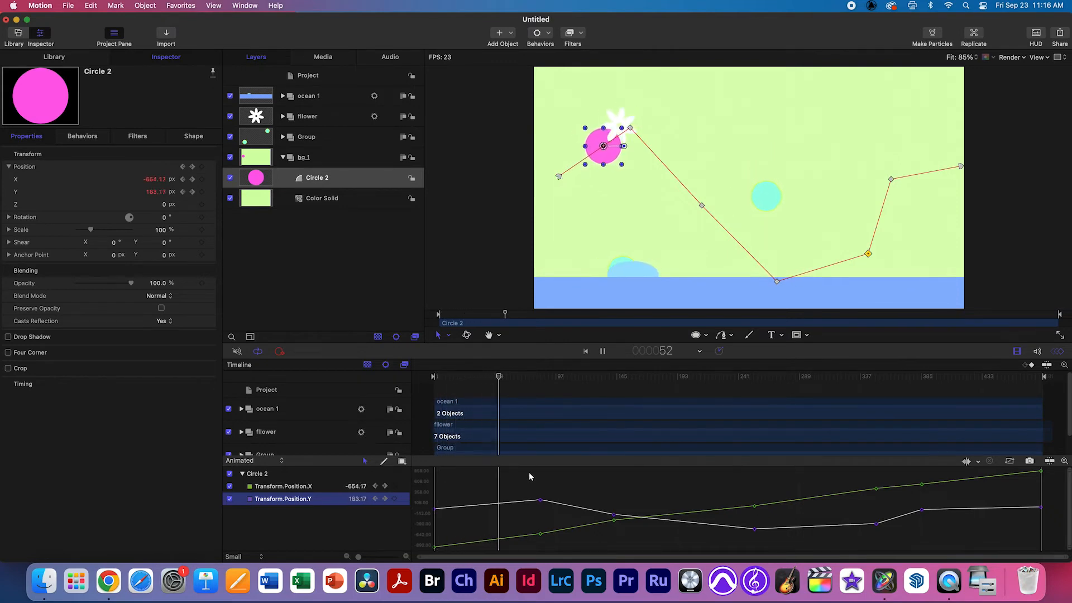
{"action": "left_click", "coordinate": [474, 251]}
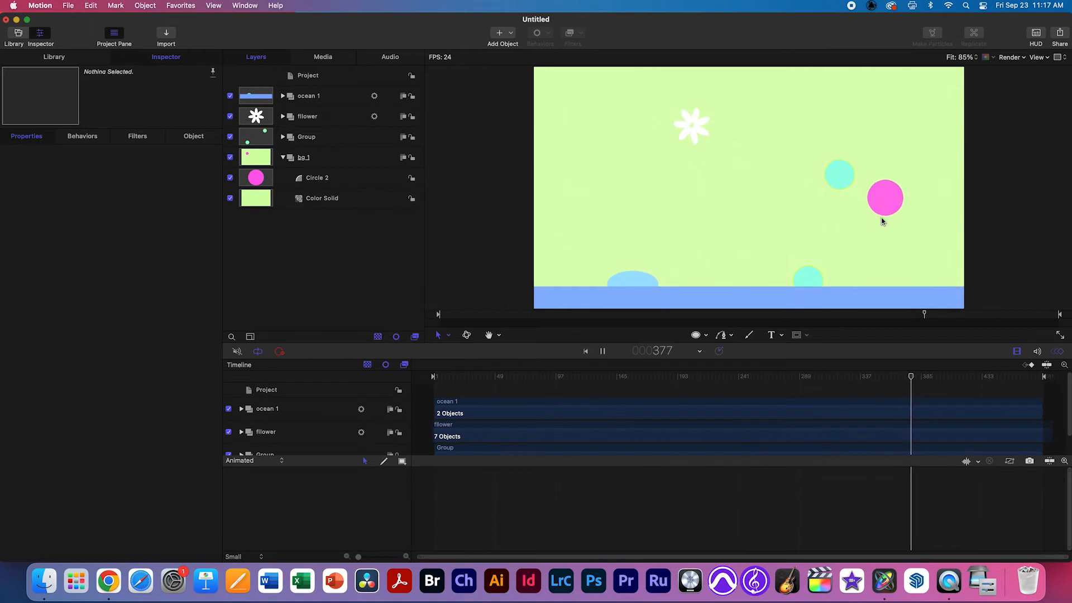
{"action": "left_click", "coordinate": [543, 378]}
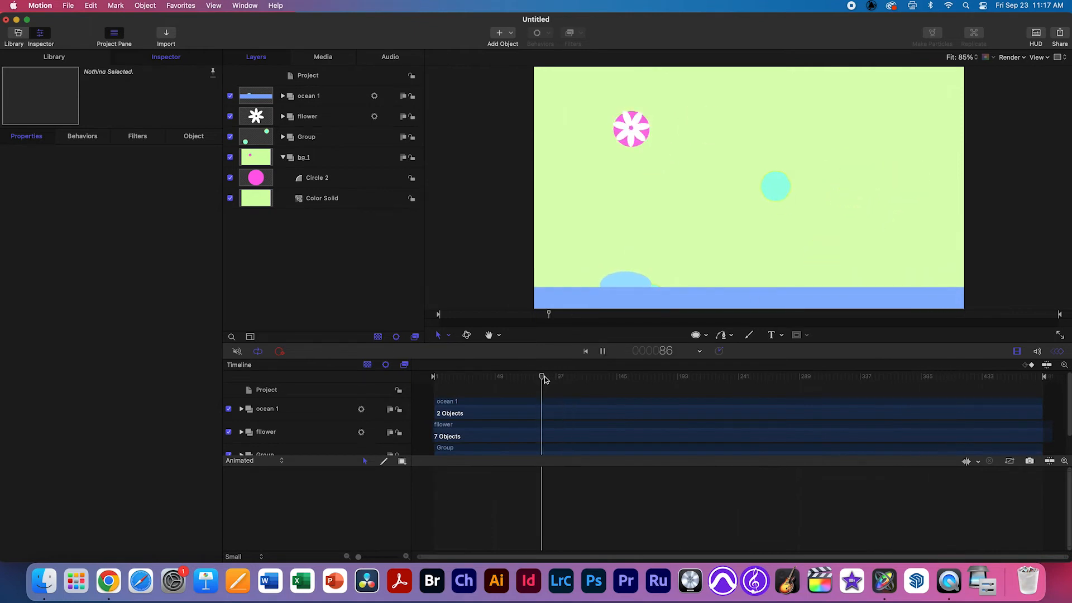
{"action": "key", "text": "space"}
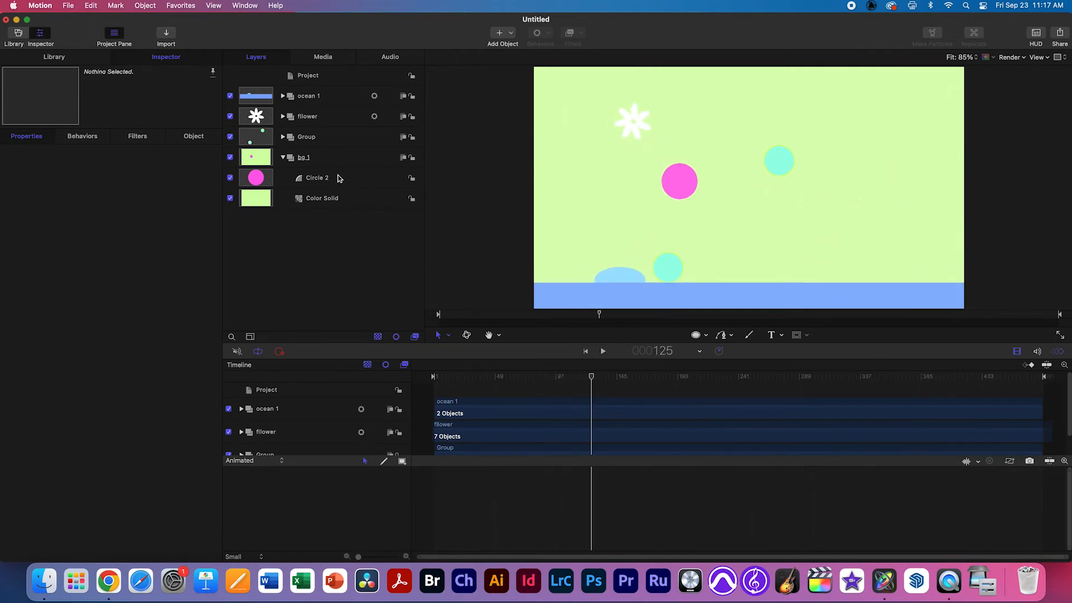
{"action": "left_click", "coordinate": [341, 178]}
{"action": "left_click", "coordinate": [630, 128]}
{"action": "left_click", "coordinate": [778, 283]}
{"action": "left_click", "coordinate": [869, 255]}
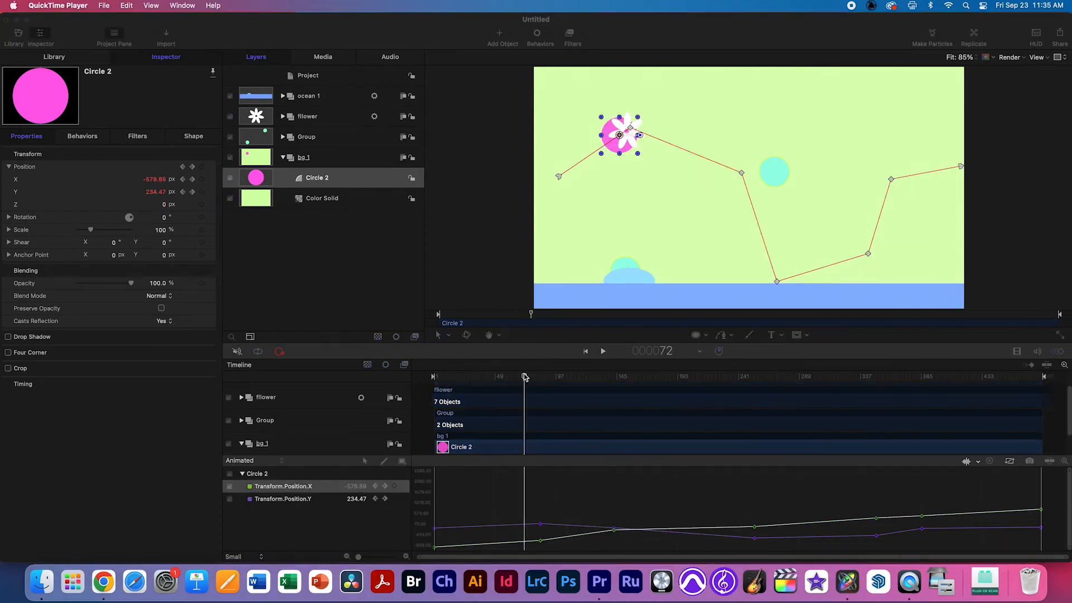
Delete the pink circle's X and Y position keyframes between frame 85 and the final keyframe, starting with the one near frame 143.
{"action": "left_click", "coordinate": [546, 379]}
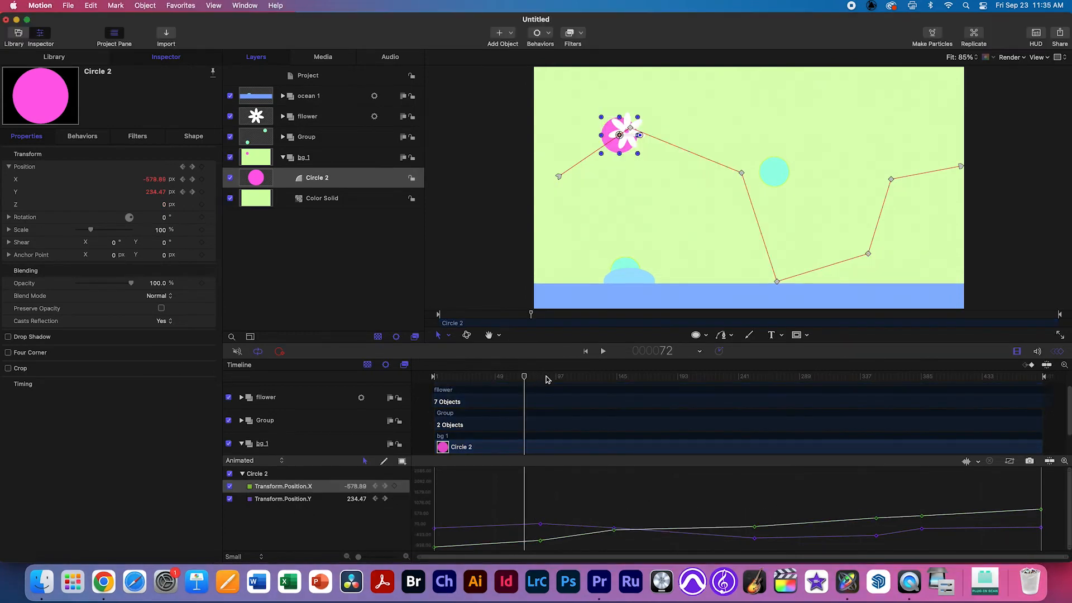
{"action": "left_click_drag", "start_coordinate": [569, 381], "coordinate": [594, 379]}
{"action": "left_click_drag", "start_coordinate": [631, 505], "coordinate": [626, 535]}
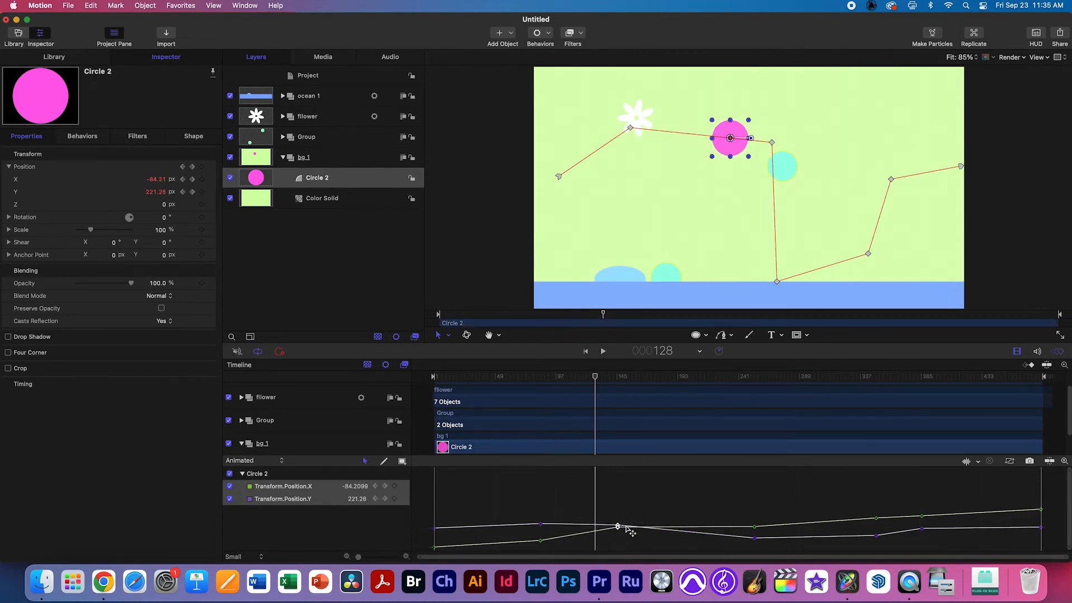
{"action": "key", "text": "Delete"}
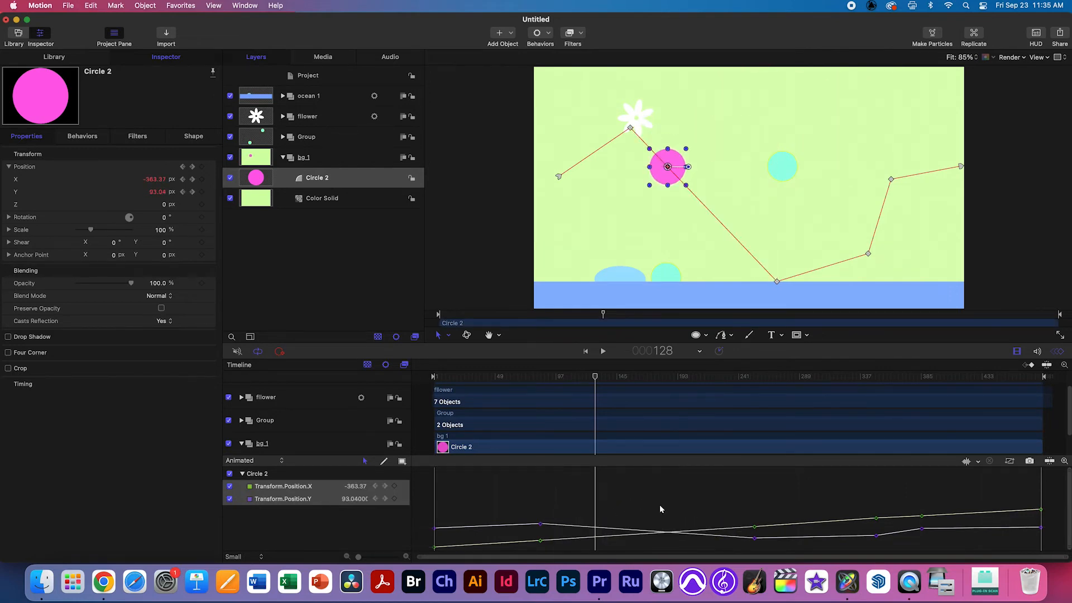
{"action": "left_click_drag", "start_coordinate": [723, 502], "coordinate": [766, 551]}
{"action": "key", "text": "Delete"}
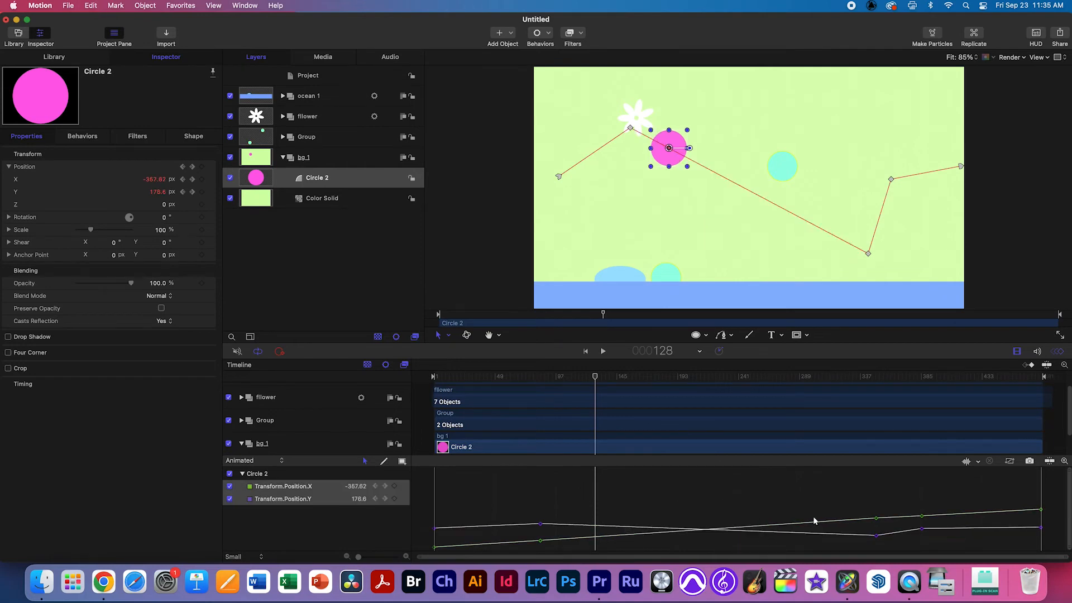
{"action": "left_click_drag", "start_coordinate": [882, 540], "coordinate": [882, 538]}
{"action": "key", "text": "Delete"}
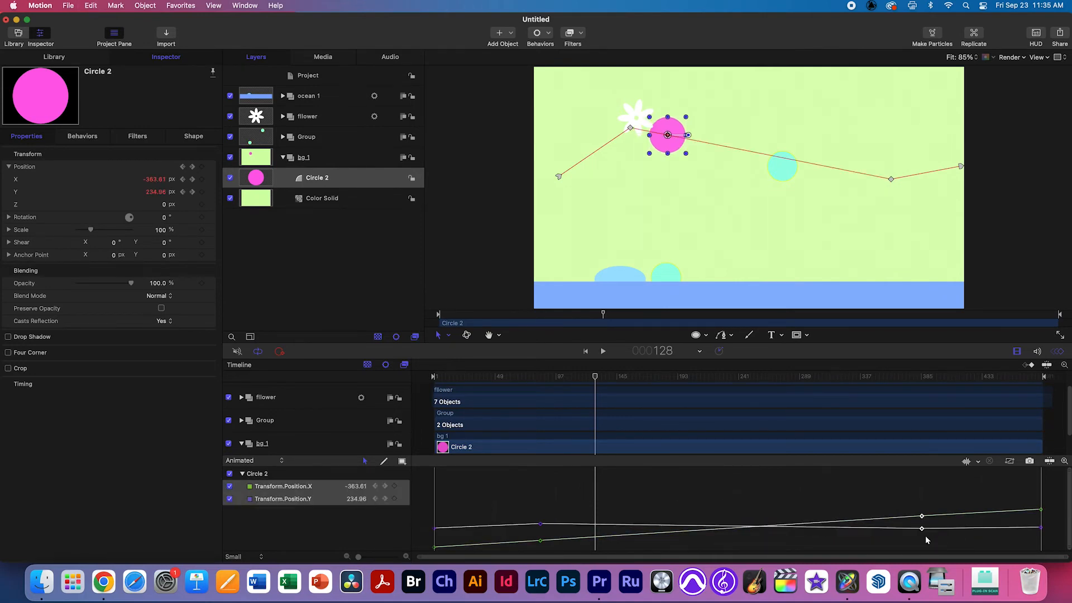
{"action": "key", "text": "Delete"}
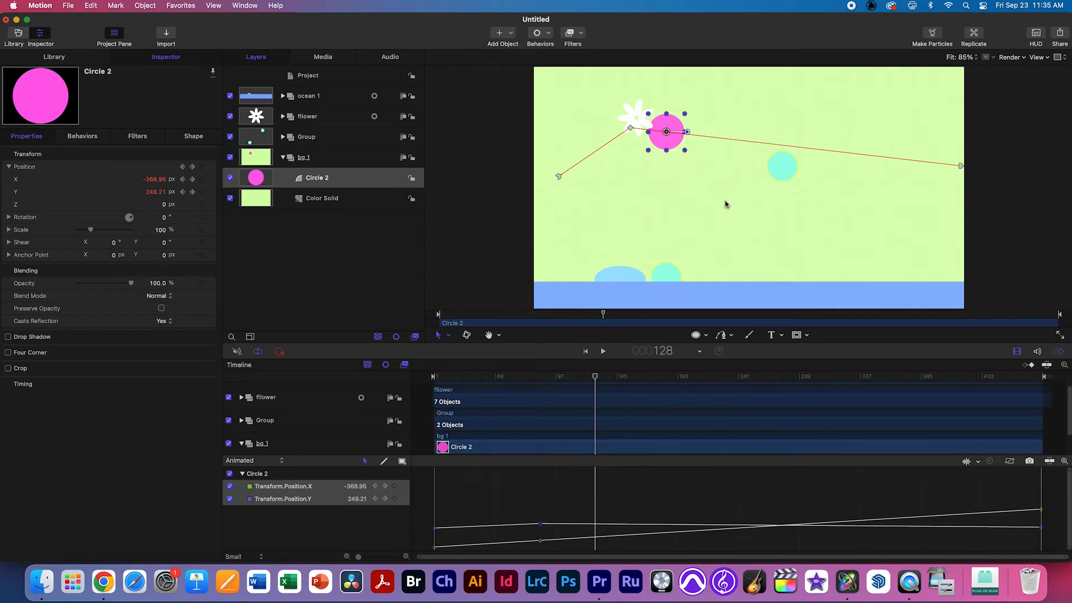
Lower the pink circle at its frame 85 position keyframe so its path runs almost straight across the canvas.
{"action": "mouse_move", "coordinate": [593, 380]}
{"action": "left_mouse_down"}
{"action": "mouse_move", "coordinate": [540, 381]}
{"action": "mouse_move", "coordinate": [577, 384]}
{"action": "left_mouse_up"}
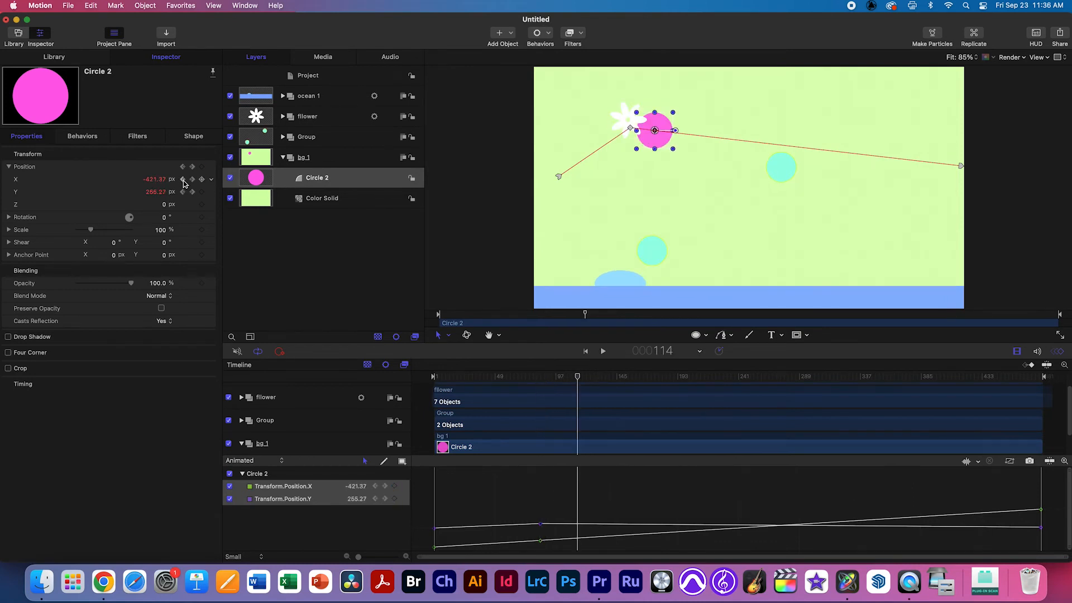
{"action": "left_click", "coordinate": [183, 180]}
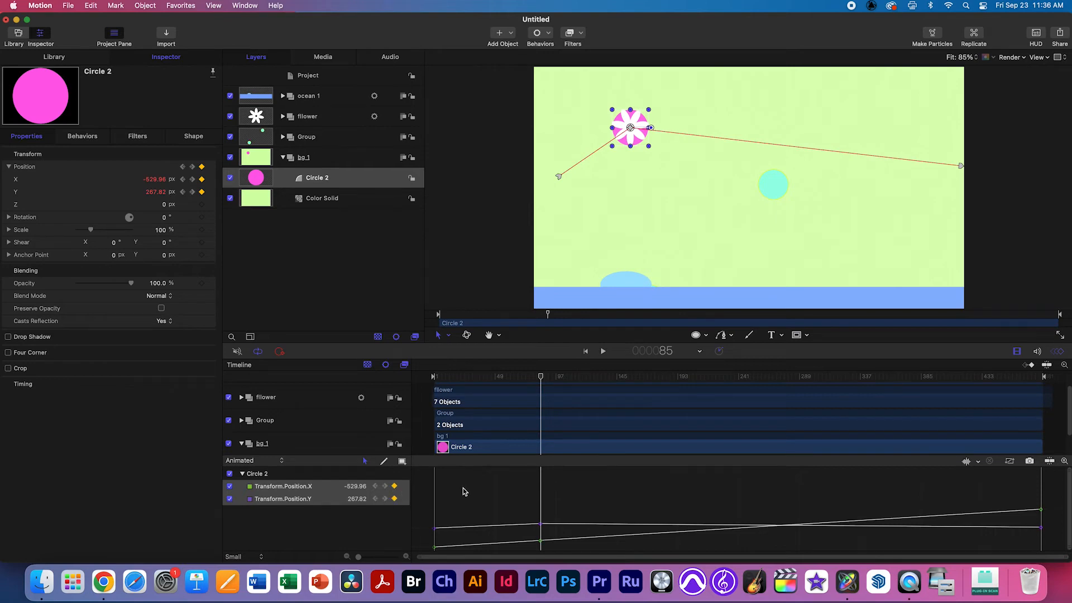
{"action": "left_click_drag", "start_coordinate": [633, 106], "coordinate": [631, 150]}
{"action": "left_click", "coordinate": [549, 377]}
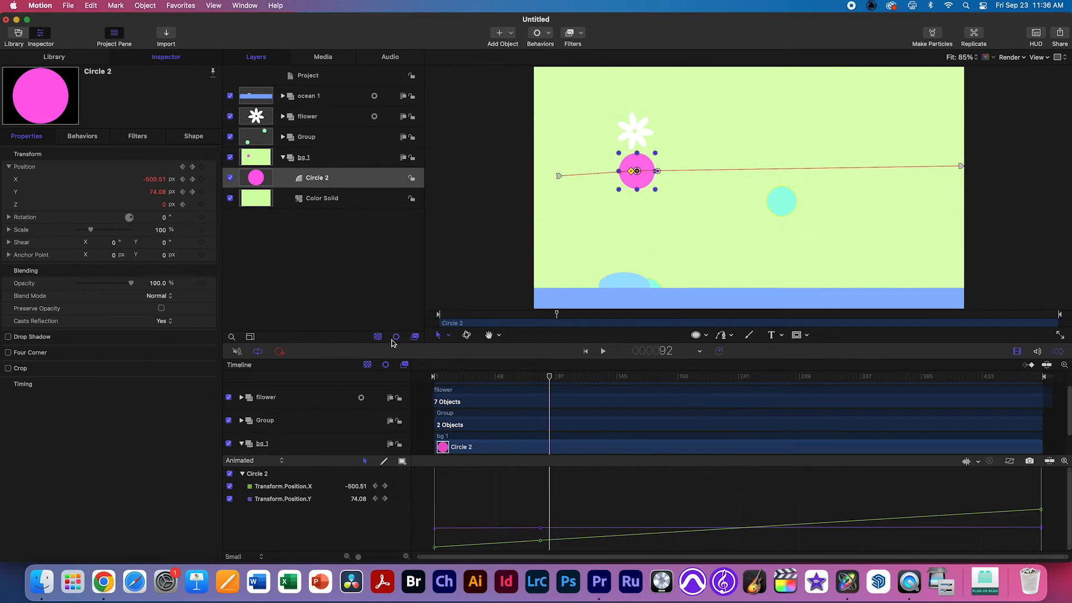
Reduce the pink circle's opacity to 64.3% and add an opacity keyframe at frame 43.
{"action": "left_click", "coordinate": [313, 185]}
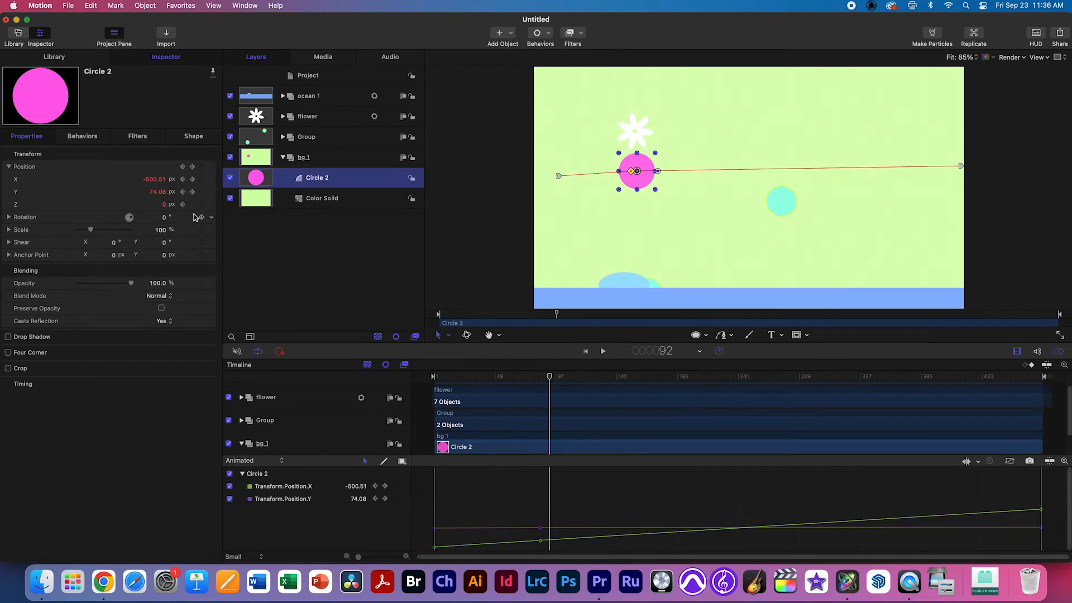
{"action": "mouse_move", "coordinate": [131, 286]}
{"action": "left_mouse_down"}
{"action": "mouse_move", "coordinate": [103, 286]}
{"action": "mouse_move", "coordinate": [125, 286]}
{"action": "mouse_move", "coordinate": [112, 286]}
{"action": "left_mouse_up"}
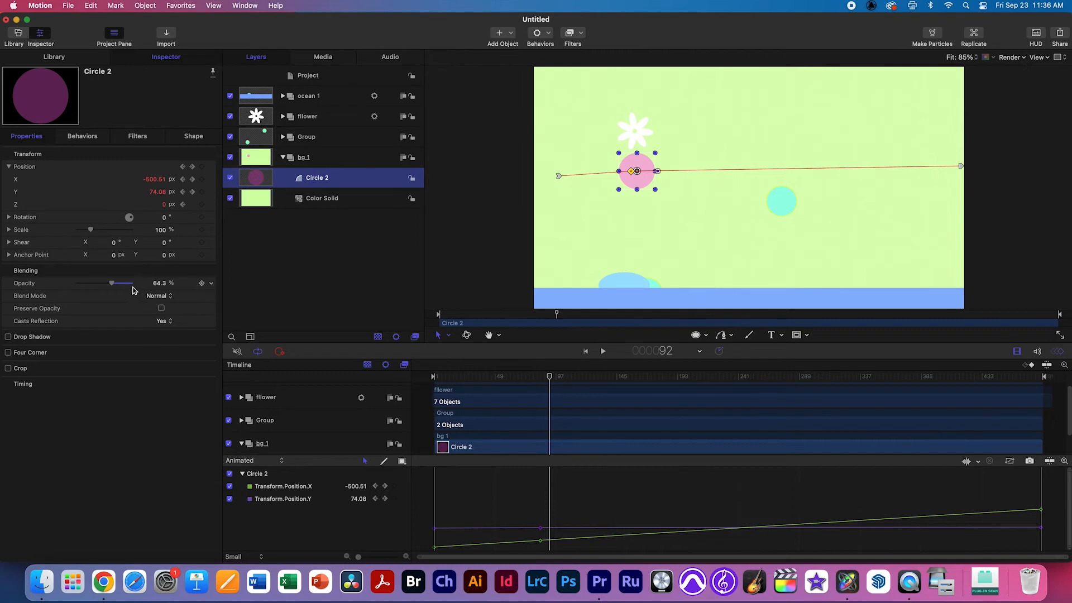
{"action": "left_click_drag", "start_coordinate": [521, 377], "coordinate": [488, 376]}
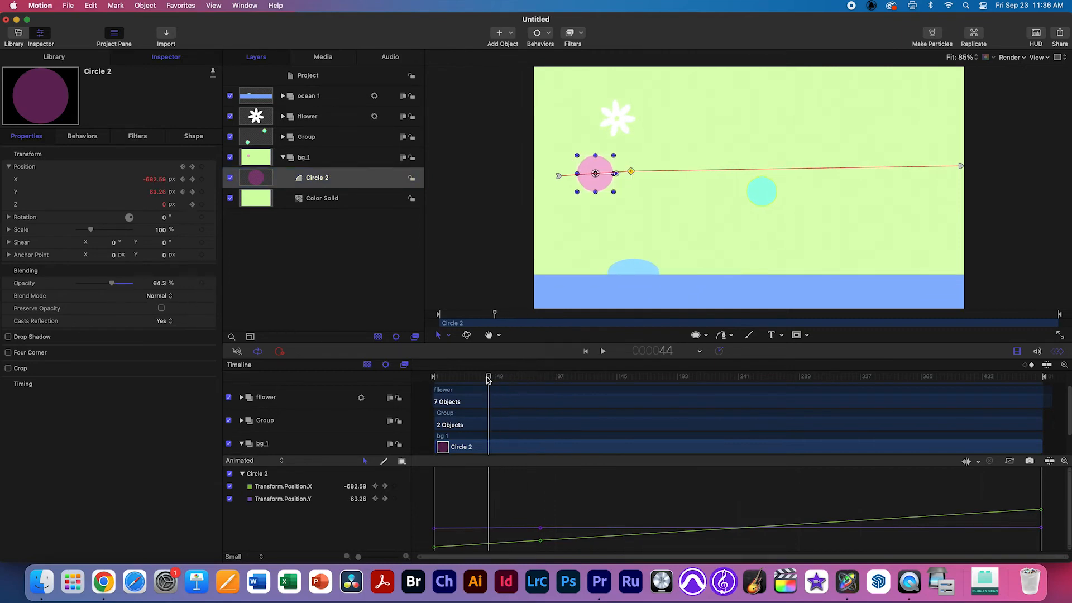
{"action": "left_click", "coordinate": [202, 283]}
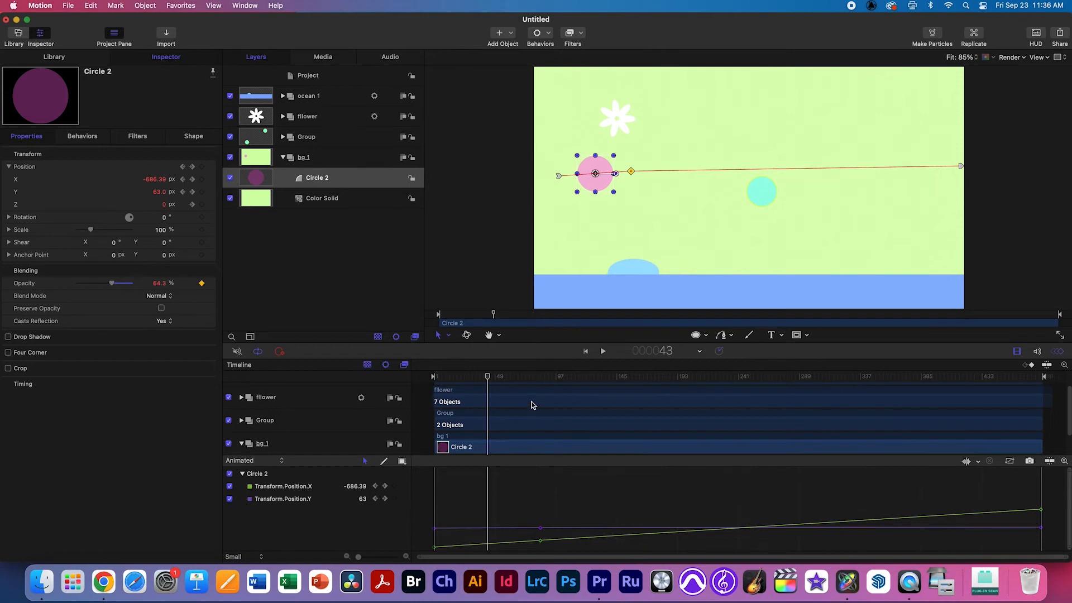
Keyframe the pink circle's opacity at 100% on frame 174 and at a much lower value on frame 279, and return to frame 1.
{"action": "left_click_drag", "start_coordinate": [539, 378], "coordinate": [653, 377]}
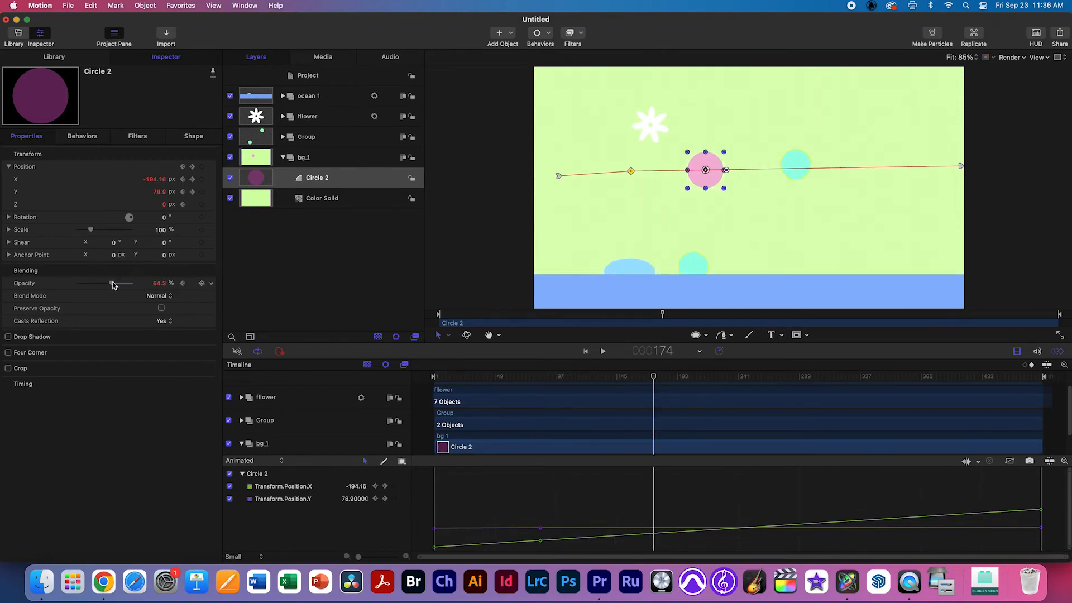
{"action": "left_click_drag", "start_coordinate": [112, 285], "coordinate": [134, 284]}
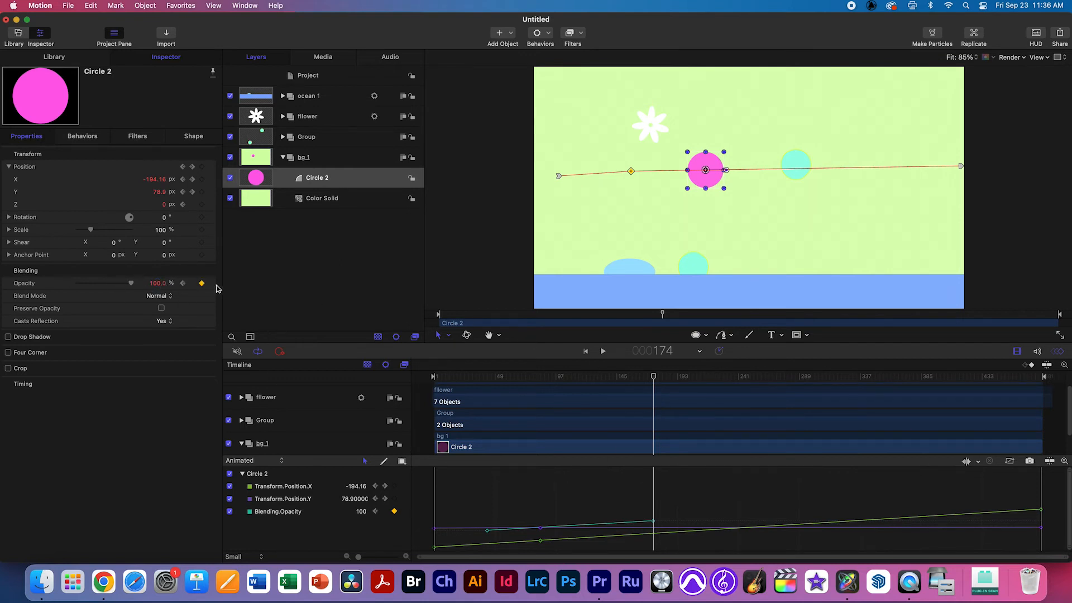
{"action": "left_click_drag", "start_coordinate": [656, 379], "coordinate": [786, 380]}
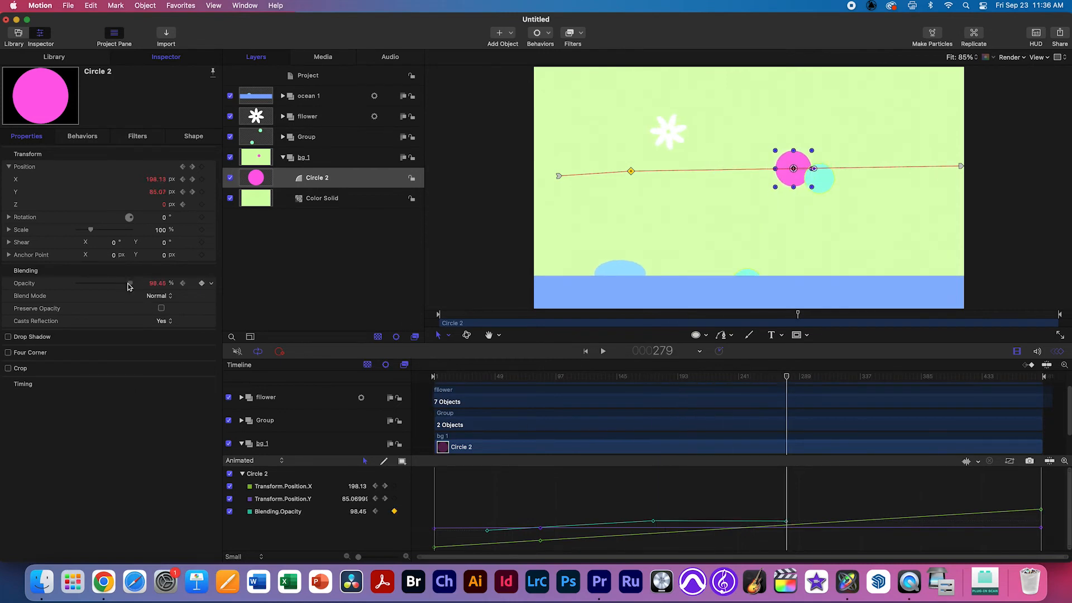
{"action": "left_click_drag", "start_coordinate": [128, 283], "coordinate": [94, 285]}
{"action": "left_click_drag", "start_coordinate": [787, 376], "coordinate": [427, 384]}
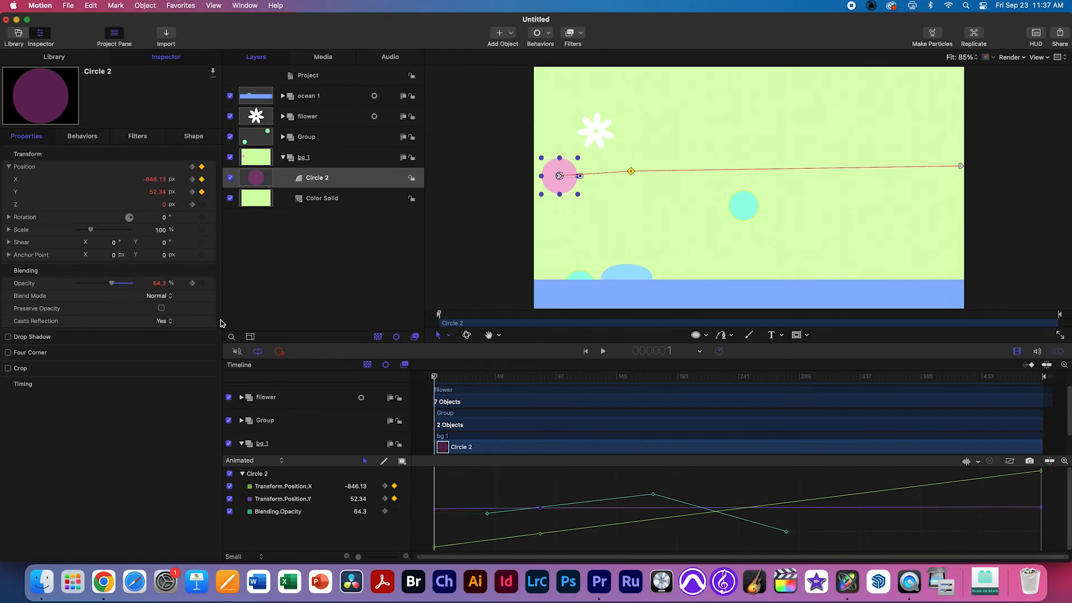
Enable a drop shadow on the pink circle and set the shadow's distance to 41.
{"action": "left_click", "coordinate": [9, 337]}
{"action": "left_click_drag", "start_coordinate": [525, 374], "coordinate": [614, 374]}
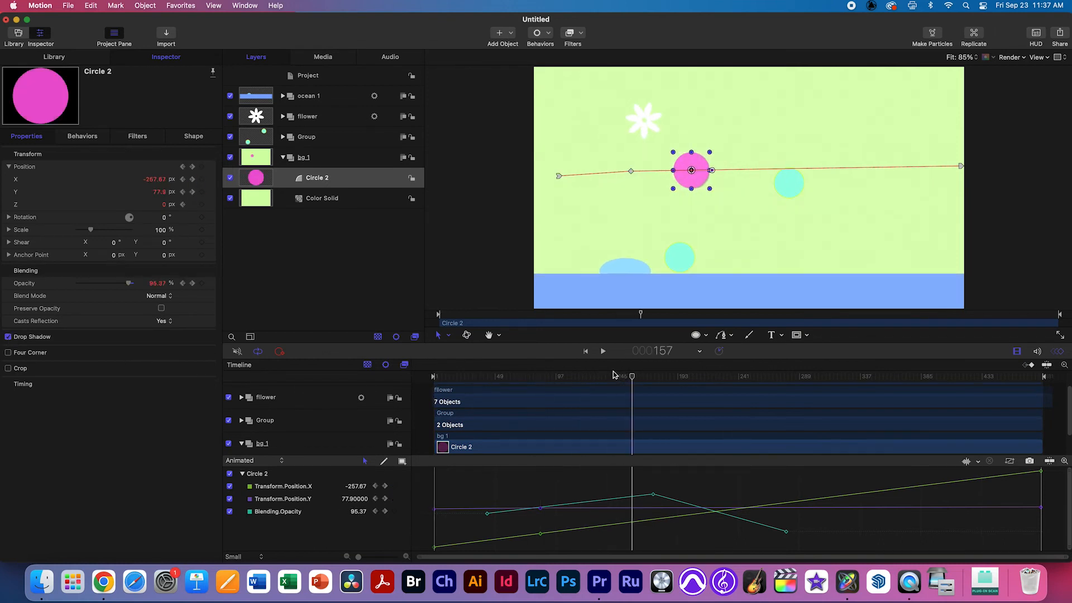
{"action": "left_click", "coordinate": [197, 337]}
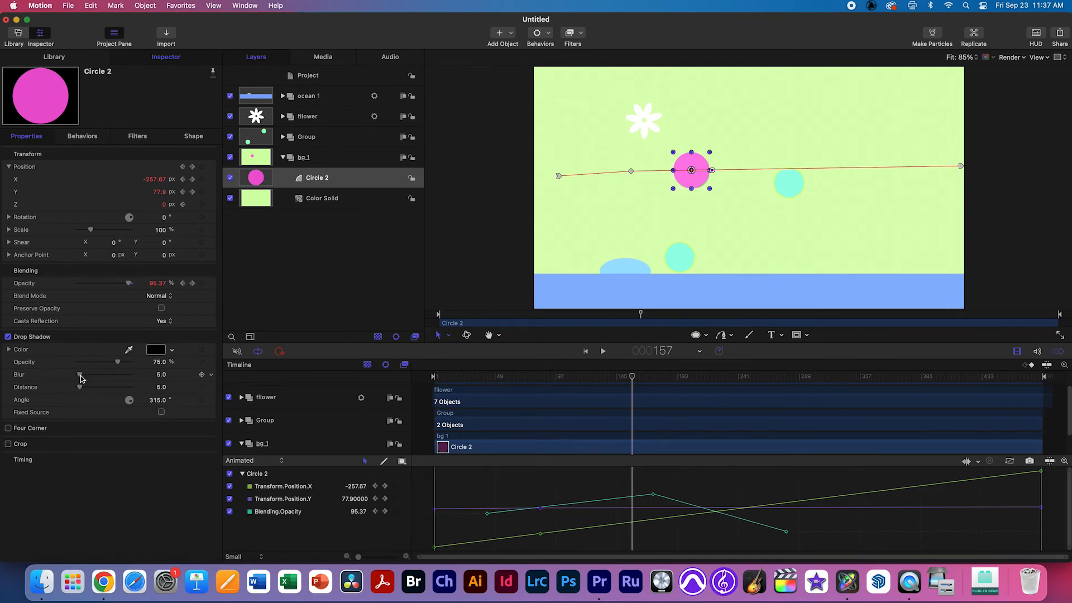
{"action": "mouse_move", "coordinate": [79, 389]}
{"action": "left_mouse_down"}
{"action": "mouse_move", "coordinate": [114, 388]}
{"action": "mouse_move", "coordinate": [101, 388]}
{"action": "left_mouse_up"}
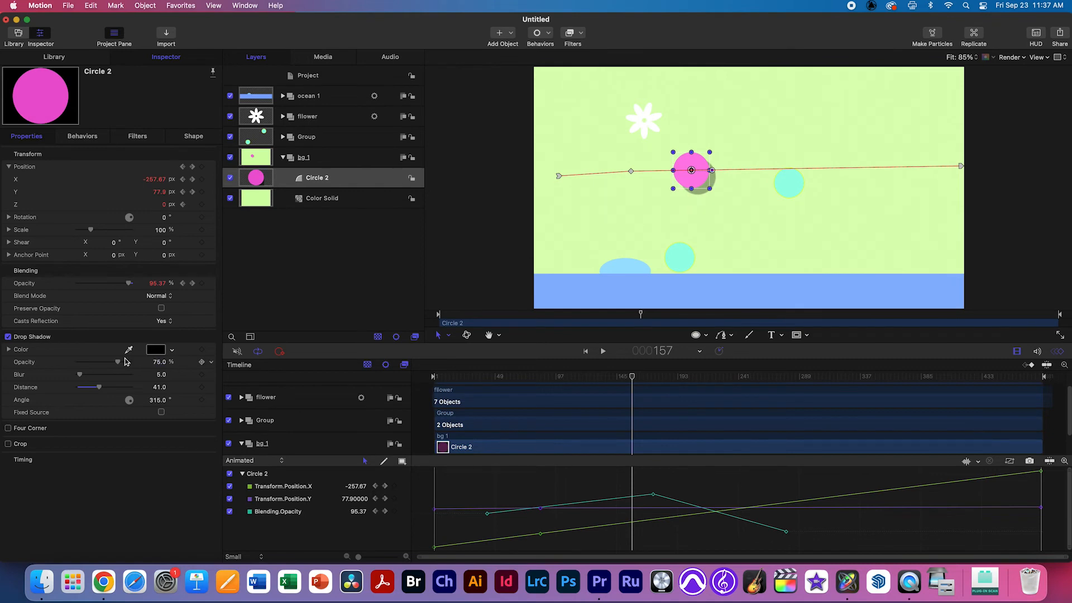
Set the blur of the pink circle's drop shadow to 27.
{"action": "left_click_drag", "start_coordinate": [85, 380], "coordinate": [106, 379]}
{"action": "mouse_move", "coordinate": [624, 380]}
{"action": "left_mouse_down"}
{"action": "mouse_move", "coordinate": [575, 380]}
{"action": "mouse_move", "coordinate": [767, 380]}
{"action": "mouse_move", "coordinate": [611, 380]}
{"action": "left_mouse_up"}
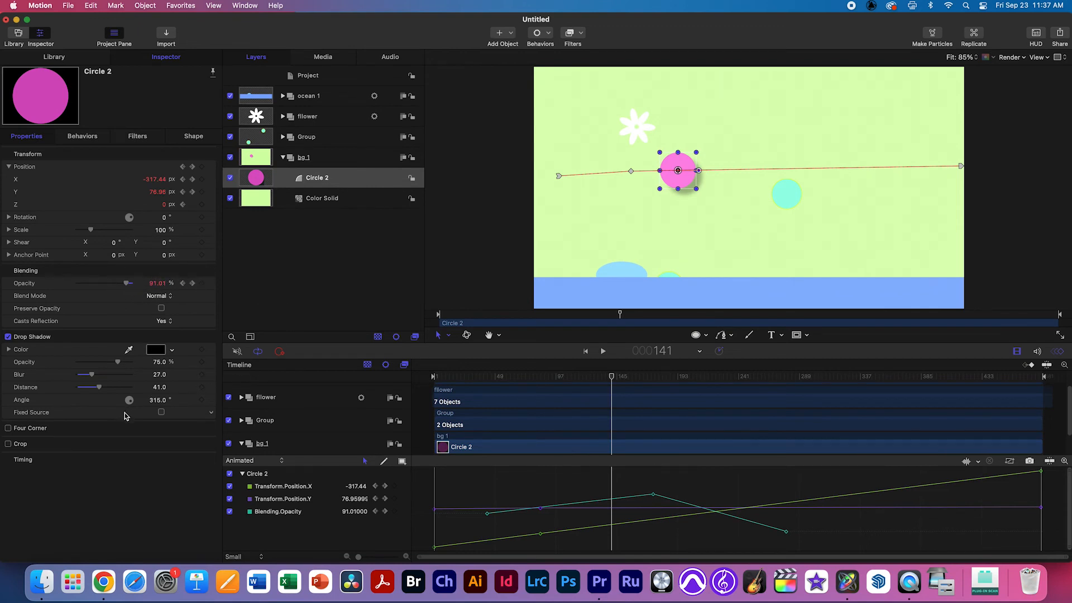
Expand the flower group in the timeline and turn off its Wriggle copy and Throw copy behaviors, leaving Spin enabled.
{"action": "left_click", "coordinate": [282, 159]}
{"action": "left_click", "coordinate": [302, 117]}
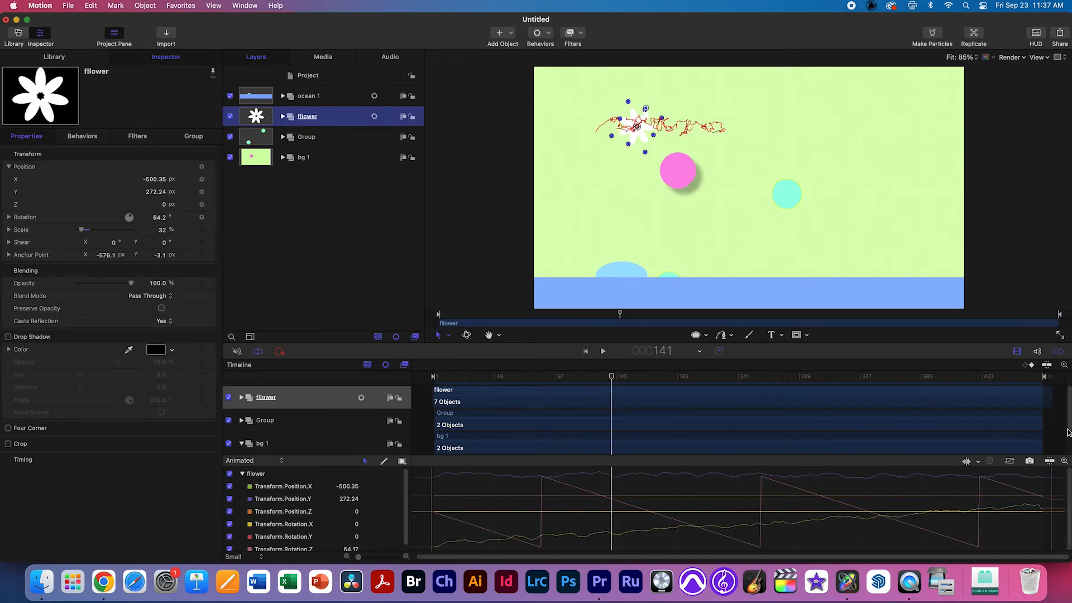
{"action": "left_click", "coordinate": [1058, 353]}
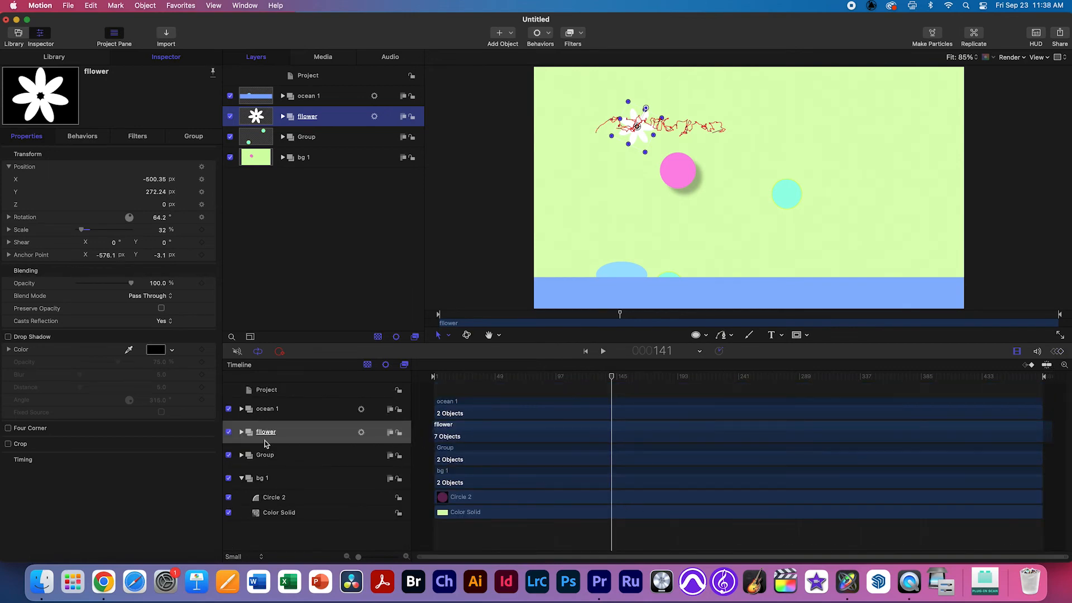
{"action": "left_click", "coordinate": [240, 432]}
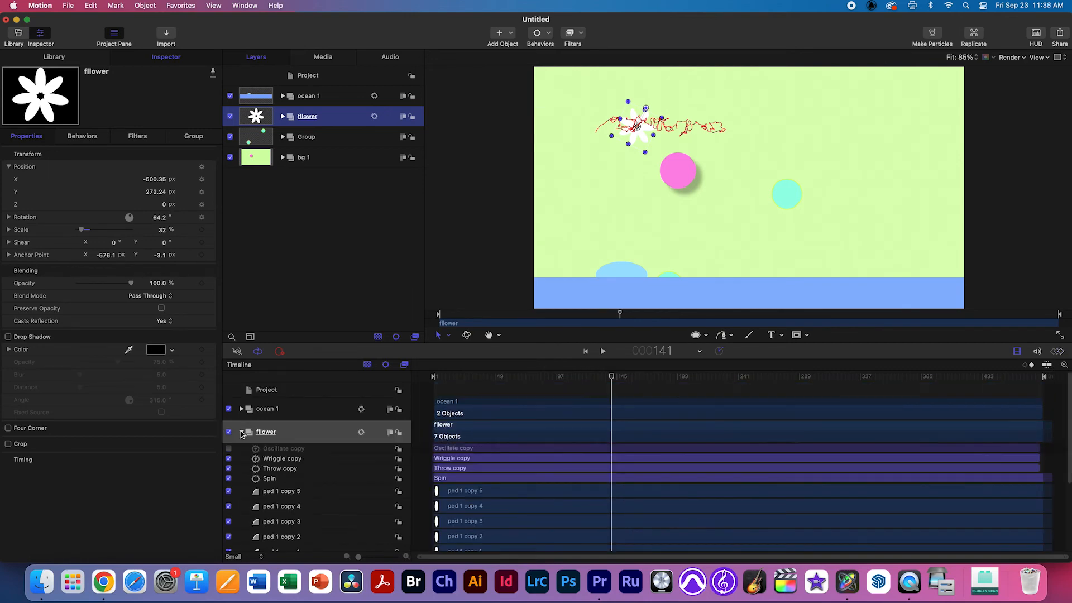
{"action": "left_click", "coordinate": [287, 459]}
{"action": "left_click", "coordinate": [285, 469]}
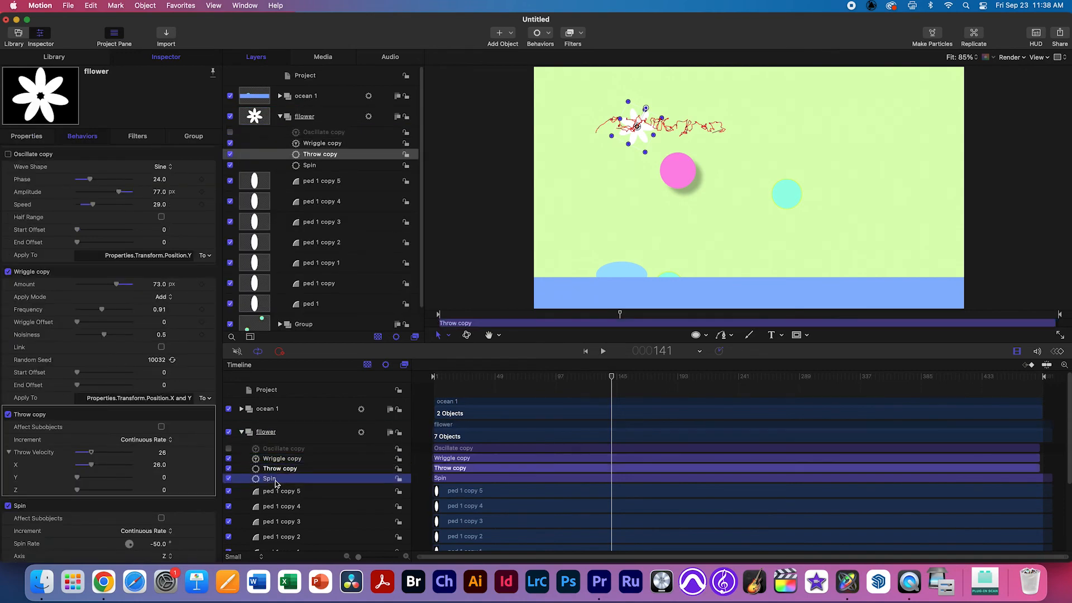
{"action": "left_click", "coordinate": [281, 478]}
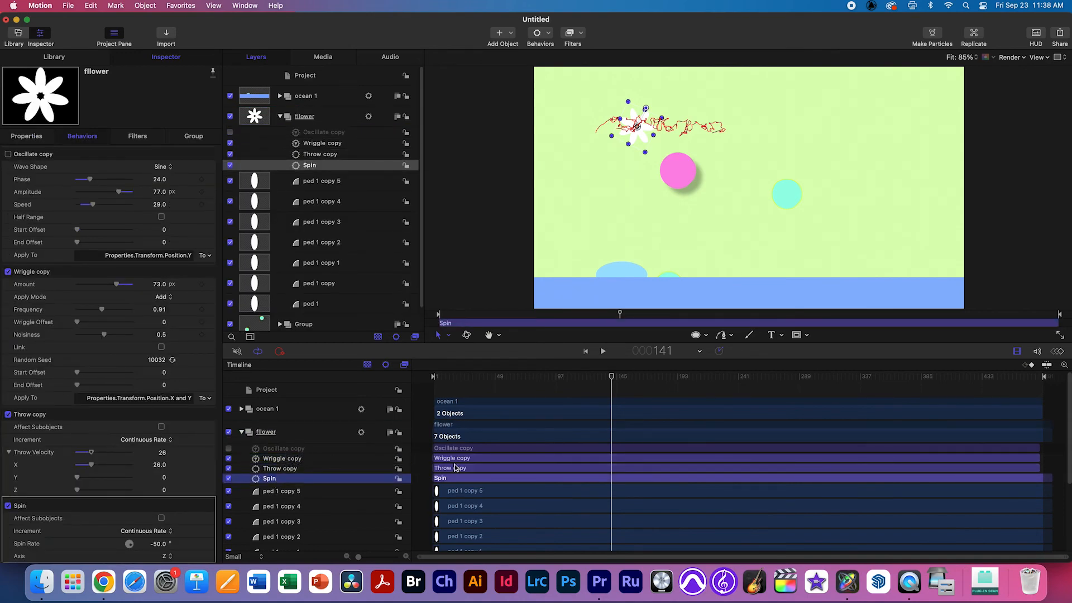
{"action": "left_click", "coordinate": [228, 459]}
{"action": "left_click", "coordinate": [228, 469]}
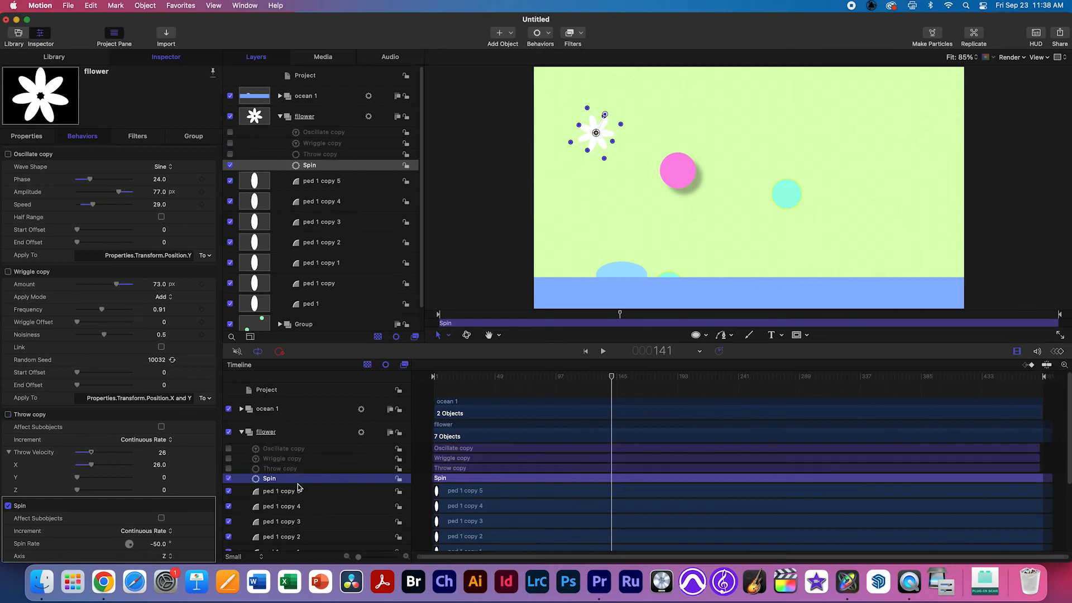
At frame 1, enable a drop shadow on the flower group with opacity 100%, blur 30 and distance 31.
{"action": "left_click_drag", "start_coordinate": [603, 376], "coordinate": [449, 369]}
{"action": "left_click", "coordinate": [302, 116]}
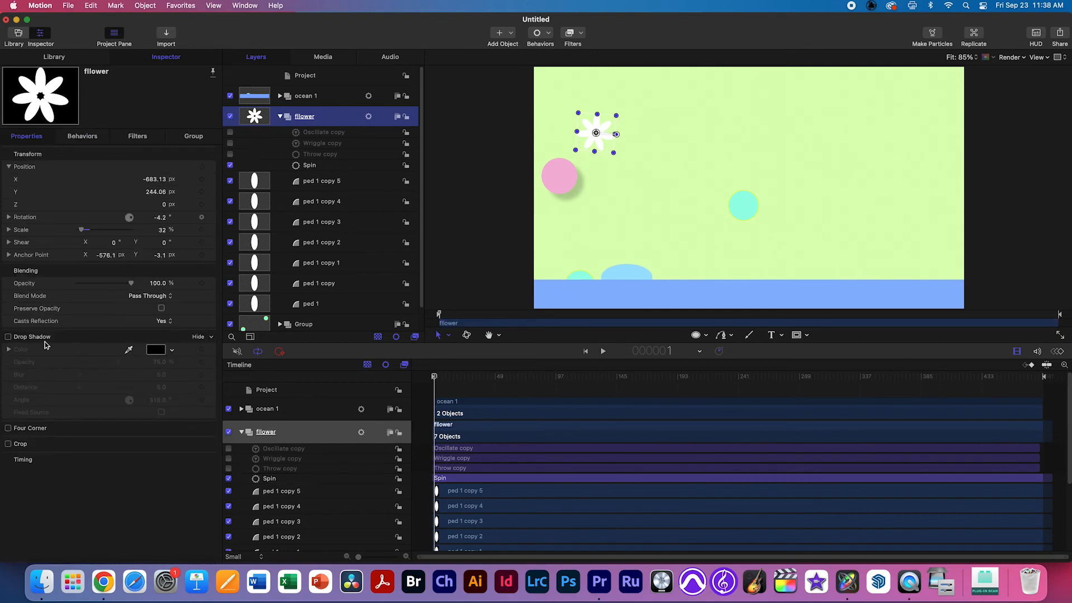
{"action": "left_click", "coordinate": [9, 337]}
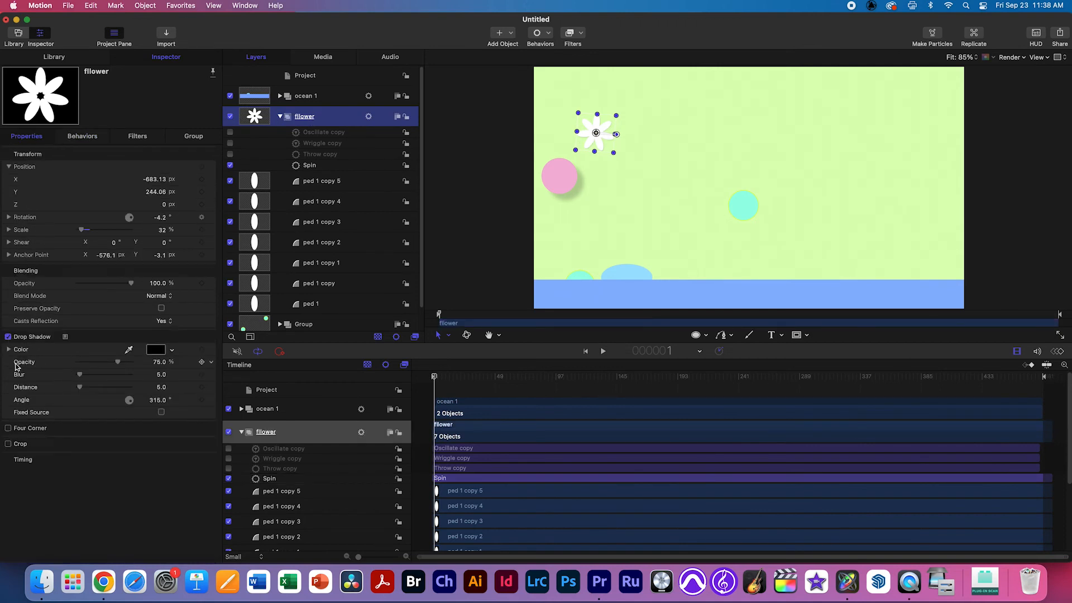
{"action": "mouse_move", "coordinate": [80, 376]}
{"action": "left_mouse_down"}
{"action": "mouse_move", "coordinate": [93, 375]}
{"action": "mouse_move", "coordinate": [93, 387]}
{"action": "left_mouse_up"}
{"action": "left_click_drag", "start_coordinate": [118, 362], "coordinate": [137, 363]}
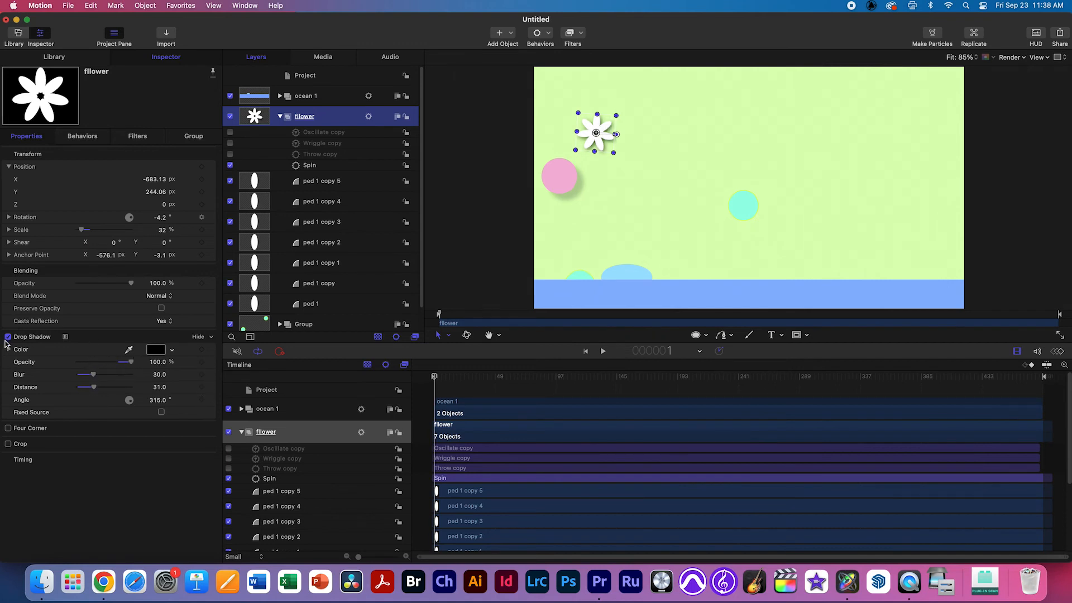
{"action": "left_click", "coordinate": [622, 186]}
Trim the start of the flower's Spin behavior to frame 53 and play the animation from frame 1.
{"action": "key", "text": "space"}
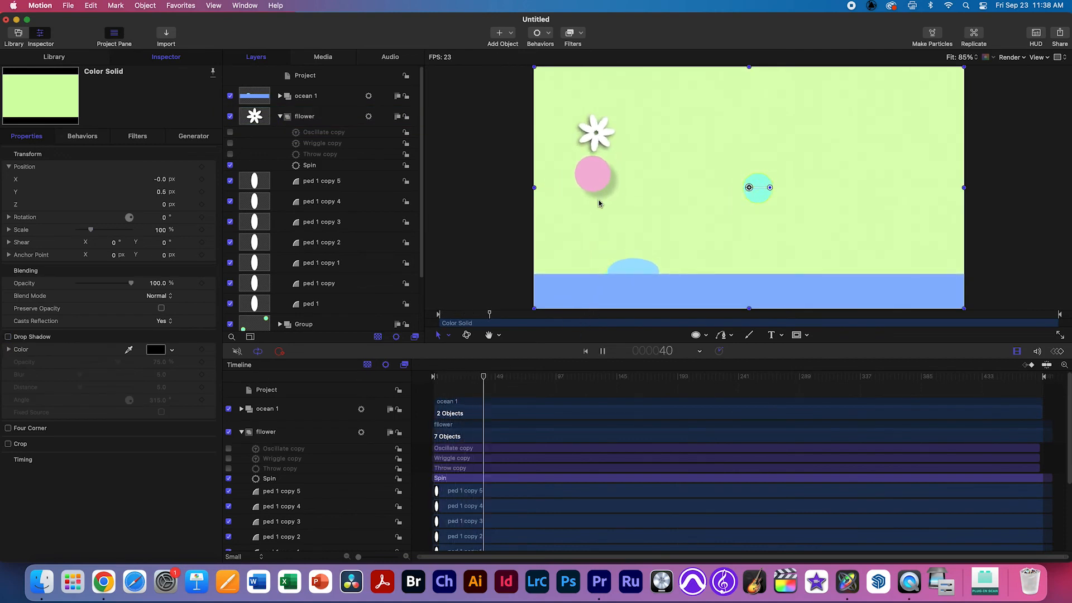
{"action": "left_click", "coordinate": [500, 378]}
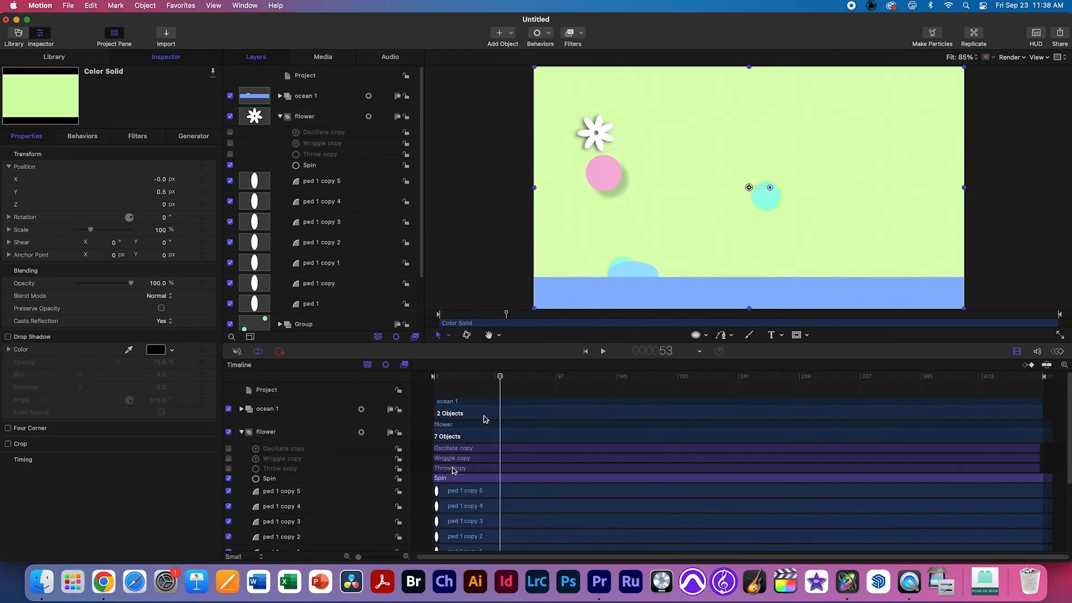
{"action": "left_click", "coordinate": [500, 482]}
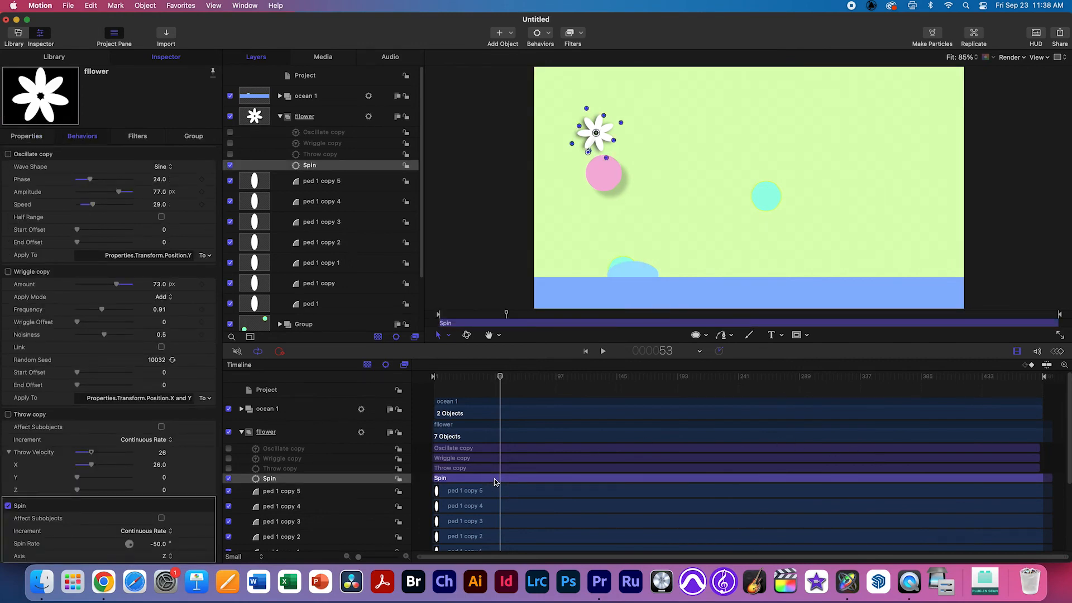
{"action": "key", "text": "i"}
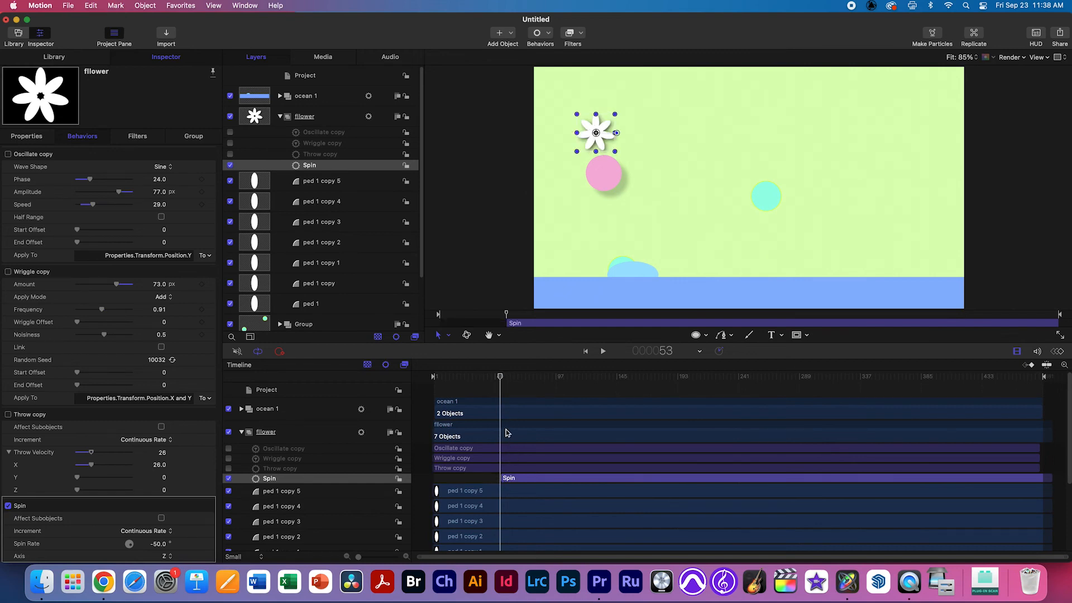
{"action": "left_click_drag", "start_coordinate": [501, 382], "coordinate": [435, 378]}
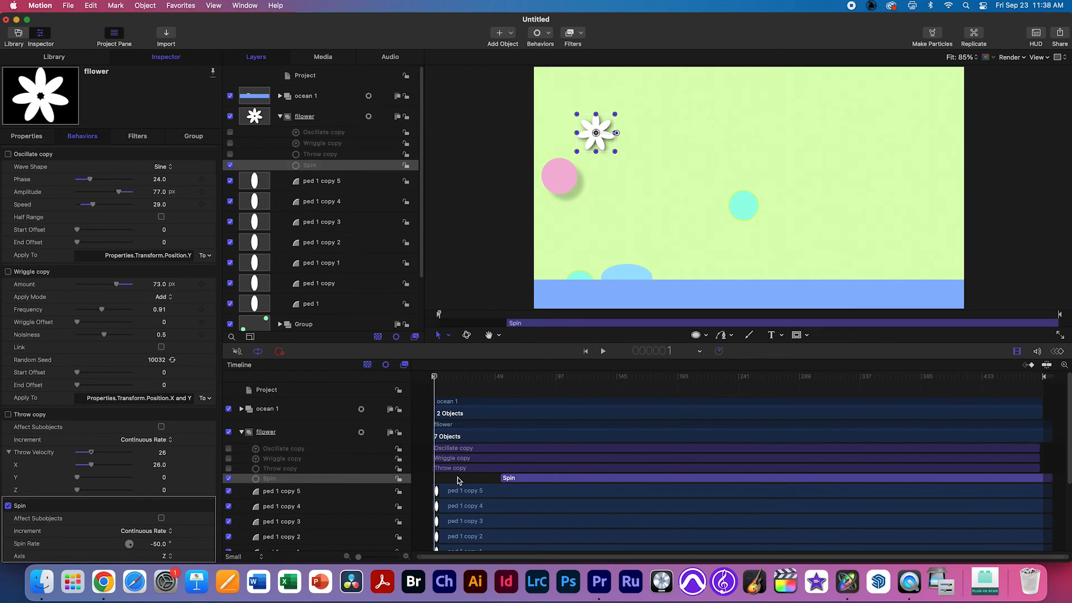
{"action": "key", "text": "space"}
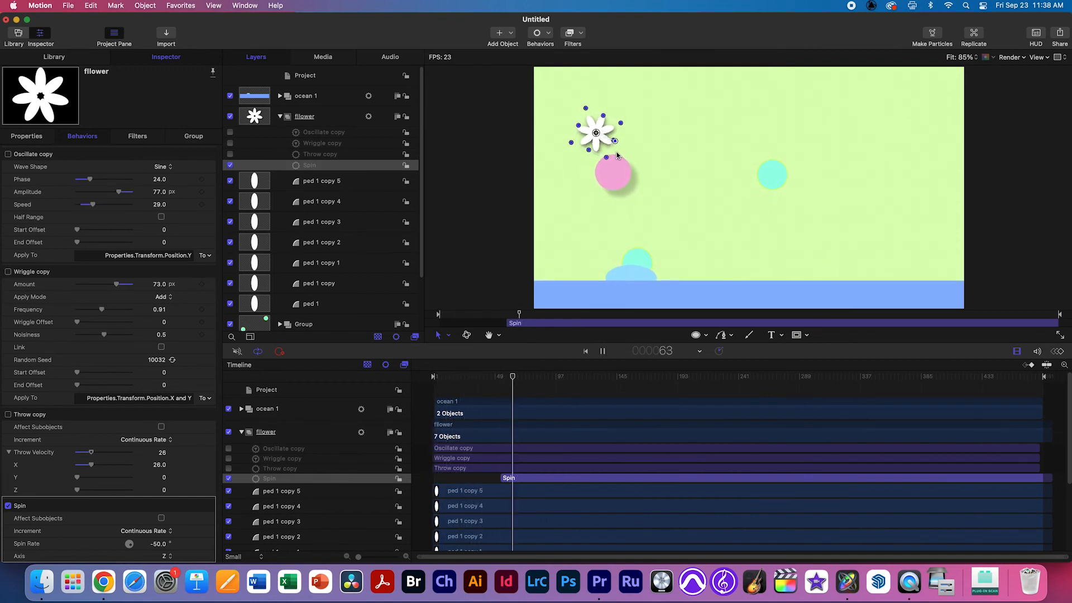
{"action": "key", "text": "space"}
Trim the end of the flower's Spin behavior to frame 127 and play back the result.
{"action": "mouse_move", "coordinate": [578, 384]}
{"action": "left_mouse_down"}
{"action": "mouse_move", "coordinate": [601, 382]}
{"action": "mouse_move", "coordinate": [587, 383]}
{"action": "left_mouse_up"}
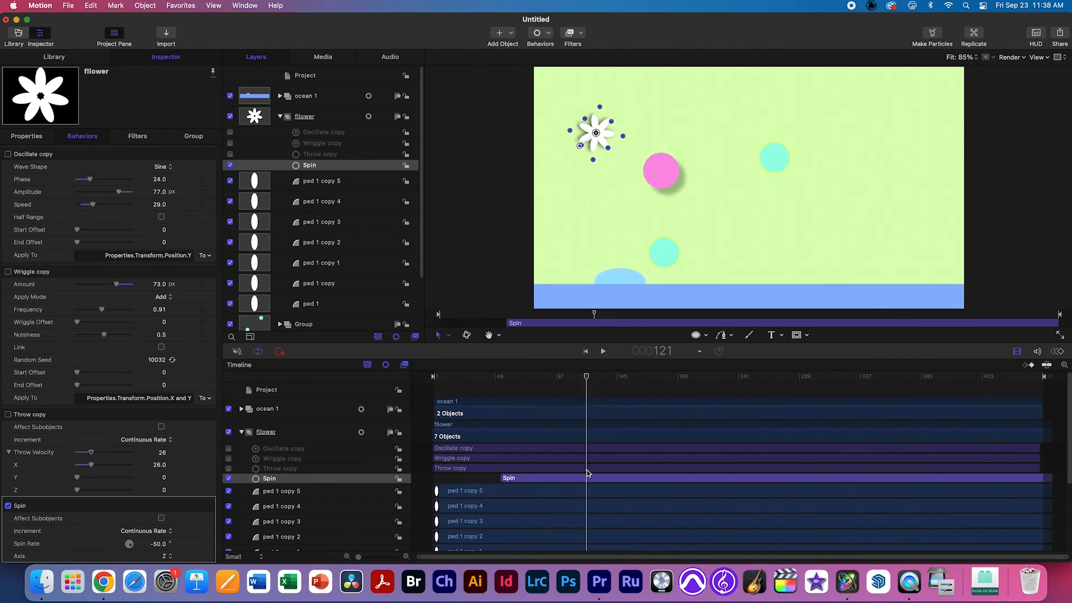
{"action": "left_click_drag", "start_coordinate": [589, 380], "coordinate": [594, 381]}
{"action": "left_click_drag", "start_coordinate": [586, 481], "coordinate": [584, 481]}
{"action": "key", "text": "alt+bracketright"}
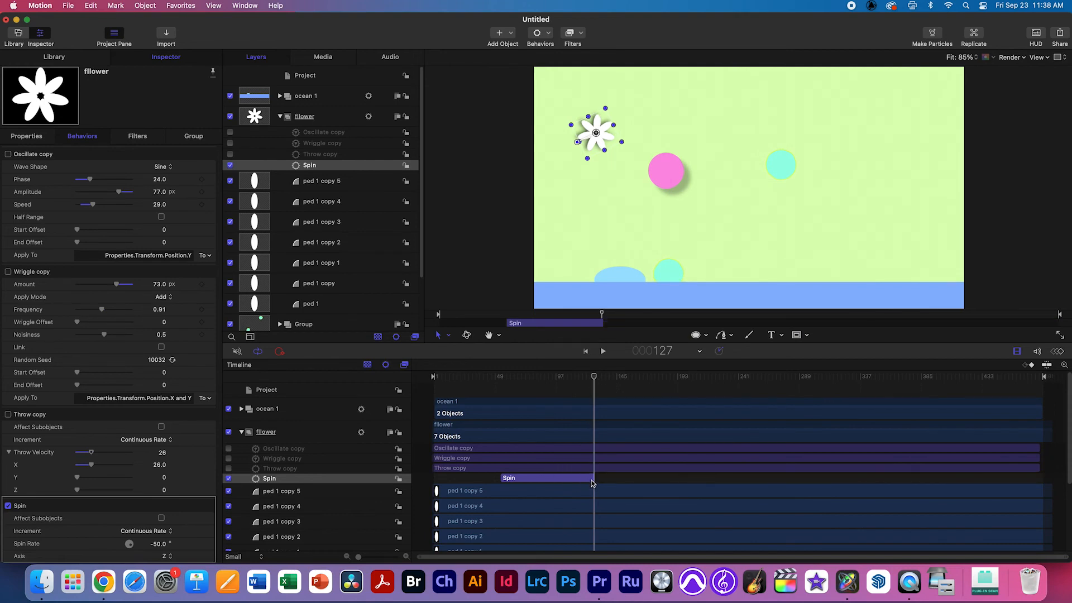
{"action": "left_click_drag", "start_coordinate": [593, 376], "coordinate": [536, 380]}
{"action": "key", "text": "space"}
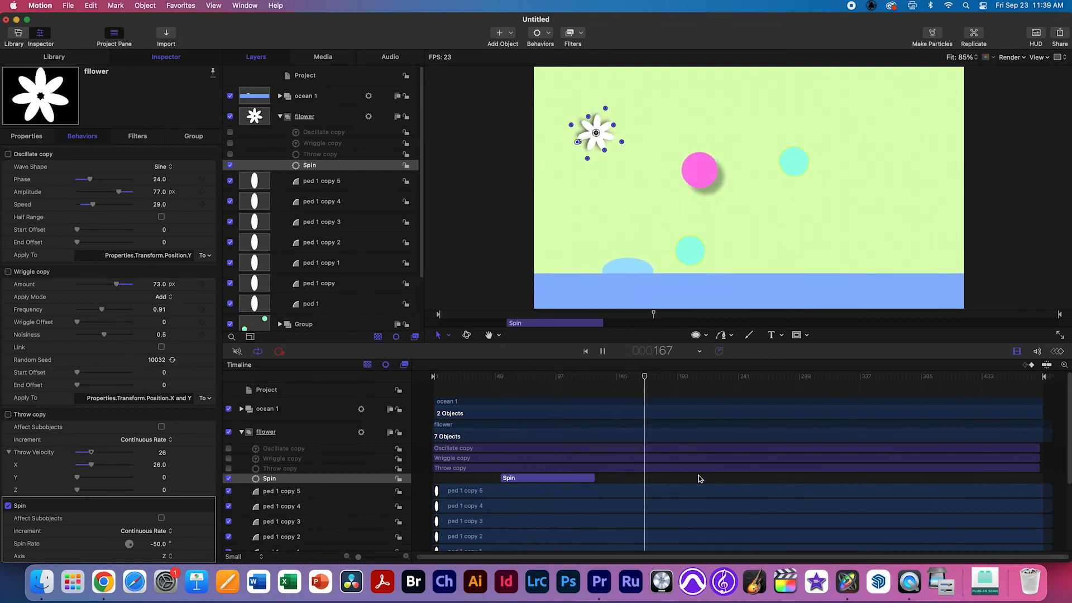
{"action": "key", "text": "space"}
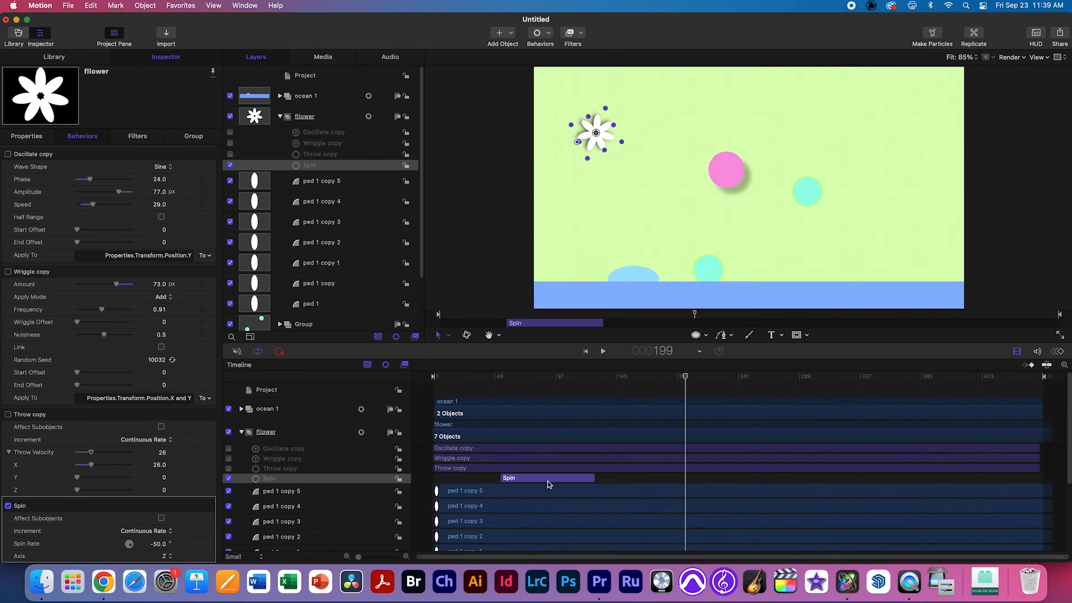
Duplicate the Spin behavior, move the copy to start at about frame 214, preview it and return to frame 1.
{"action": "key", "text": "super+d"}
{"action": "left_click_drag", "start_coordinate": [547, 477], "coordinate": [747, 478]}
{"action": "key", "text": "space"}
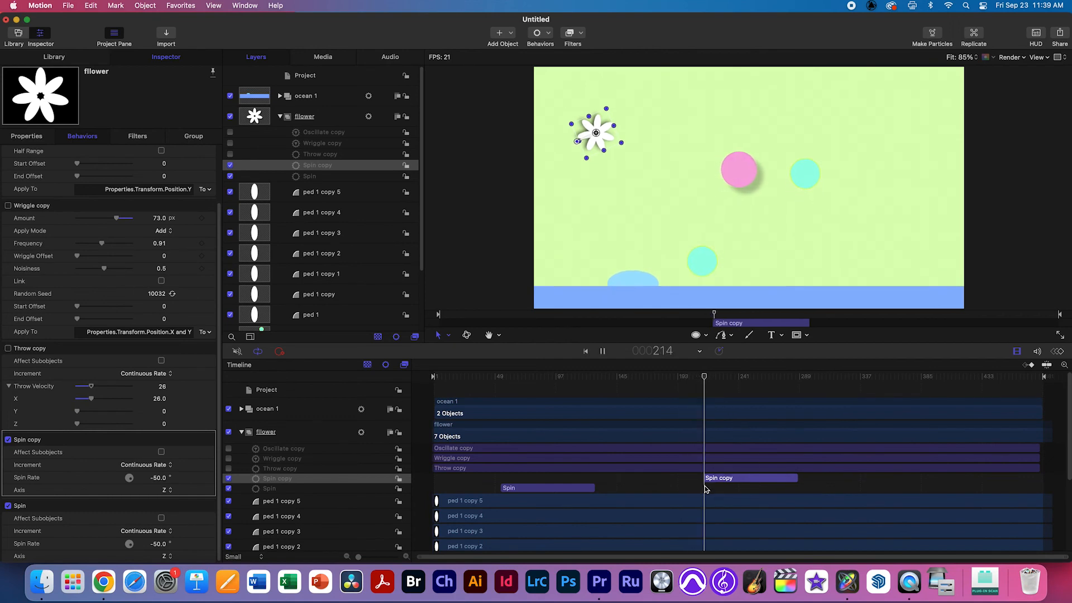
{"action": "key", "text": "space"}
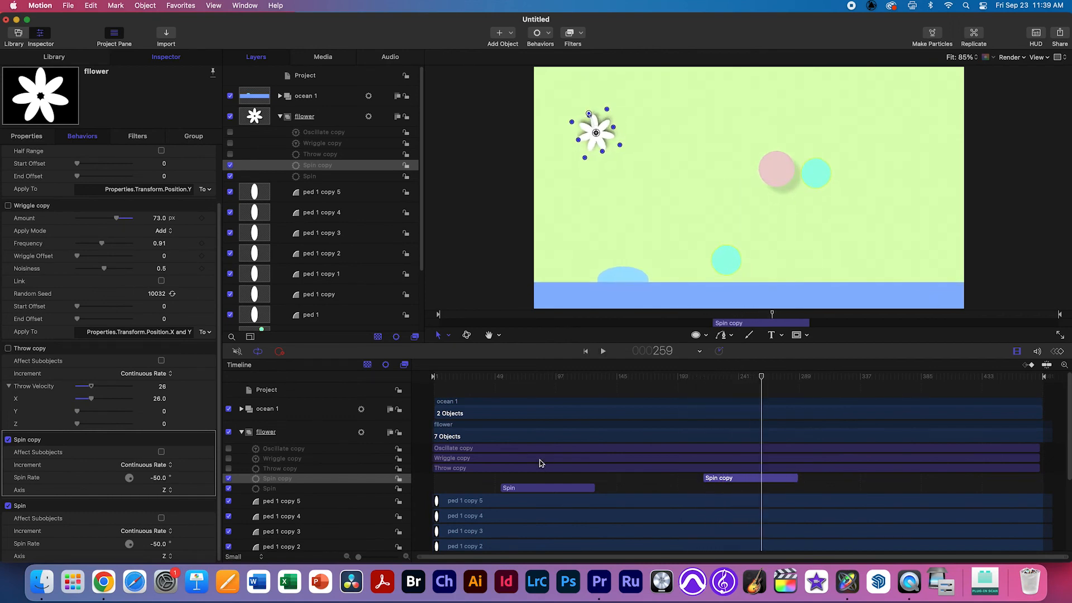
{"action": "left_click", "coordinate": [539, 33]}
{"action": "left_click", "coordinate": [539, 34]}
{"action": "left_click_drag", "start_coordinate": [762, 380], "coordinate": [429, 387]}
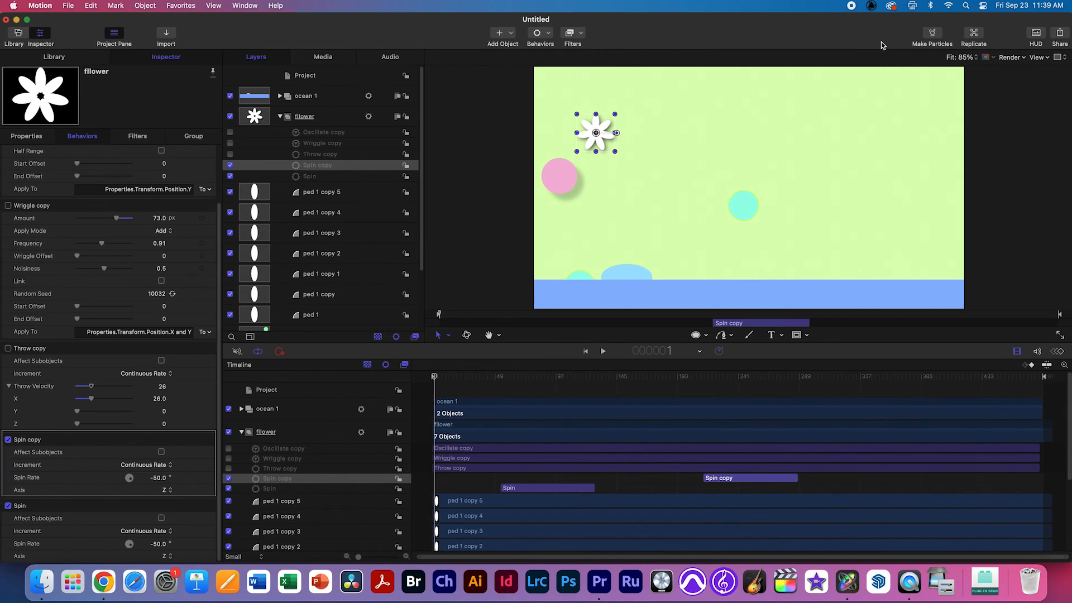
{"action": "left_click", "coordinate": [1066, 36]}
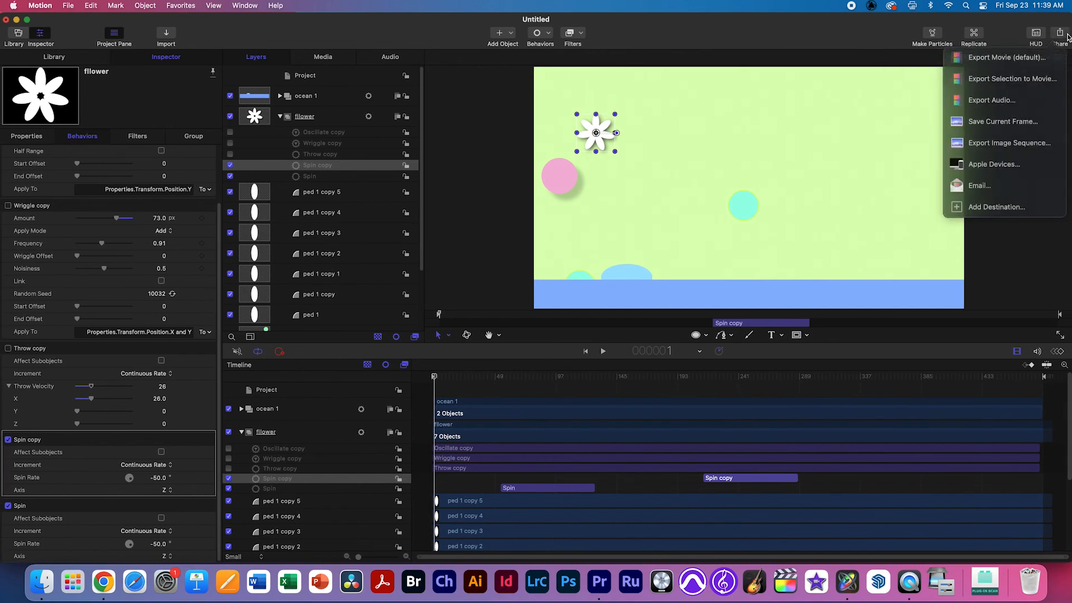
{"action": "left_click", "coordinate": [1005, 58]}
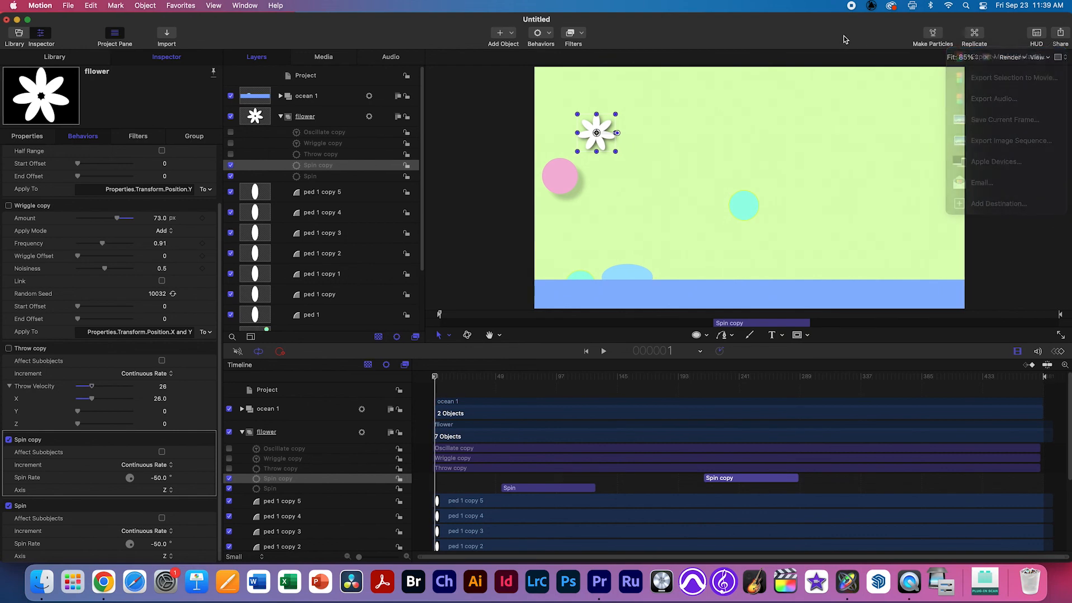
{"action": "left_click", "coordinate": [502, 112]}
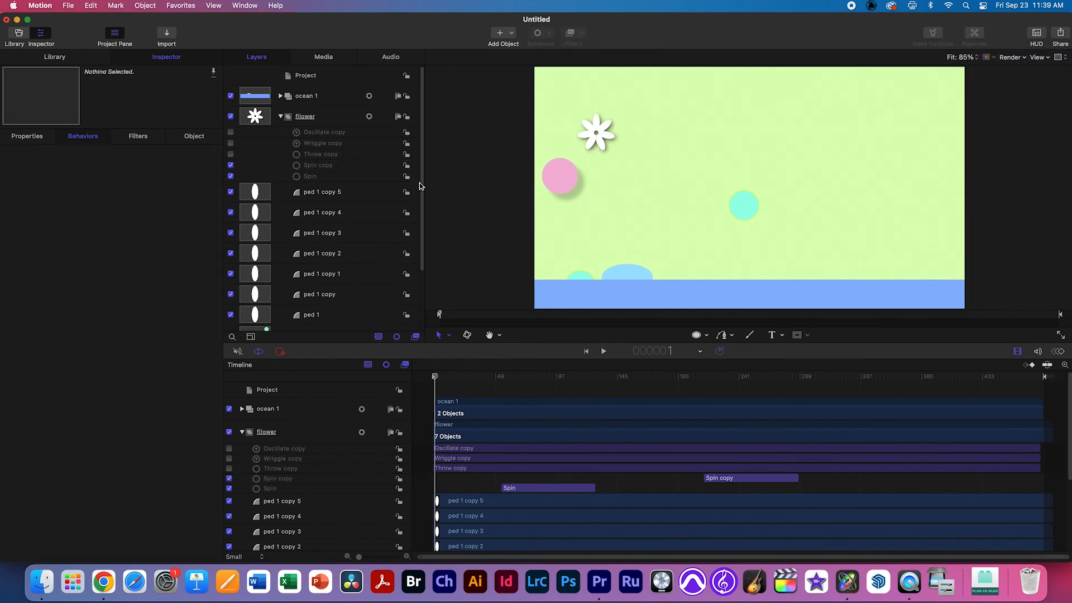
{"action": "left_click", "coordinate": [327, 234]}
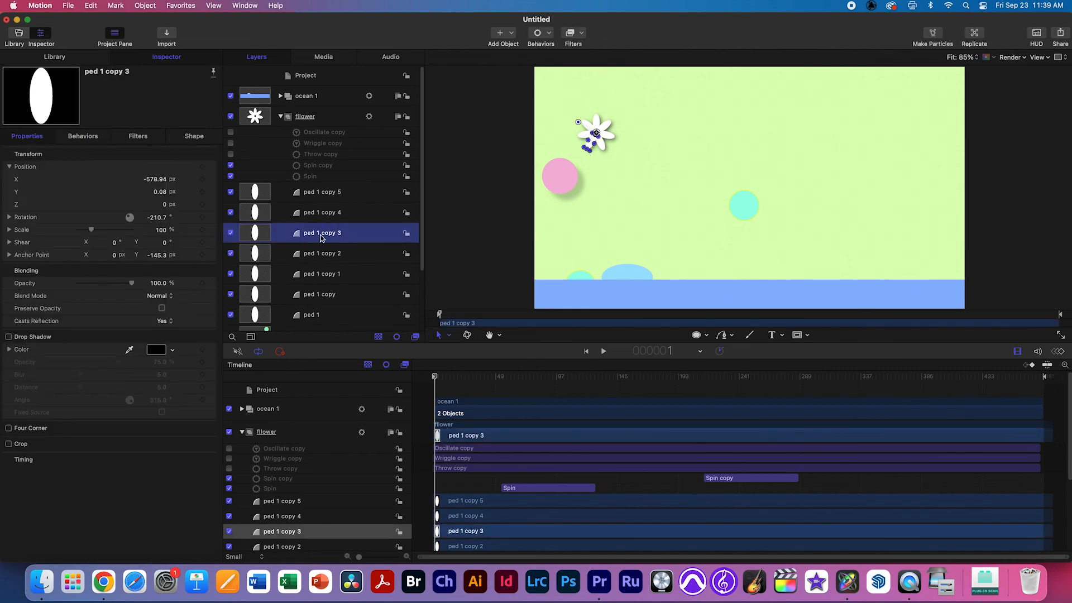
{"action": "left_click", "coordinate": [491, 179]}
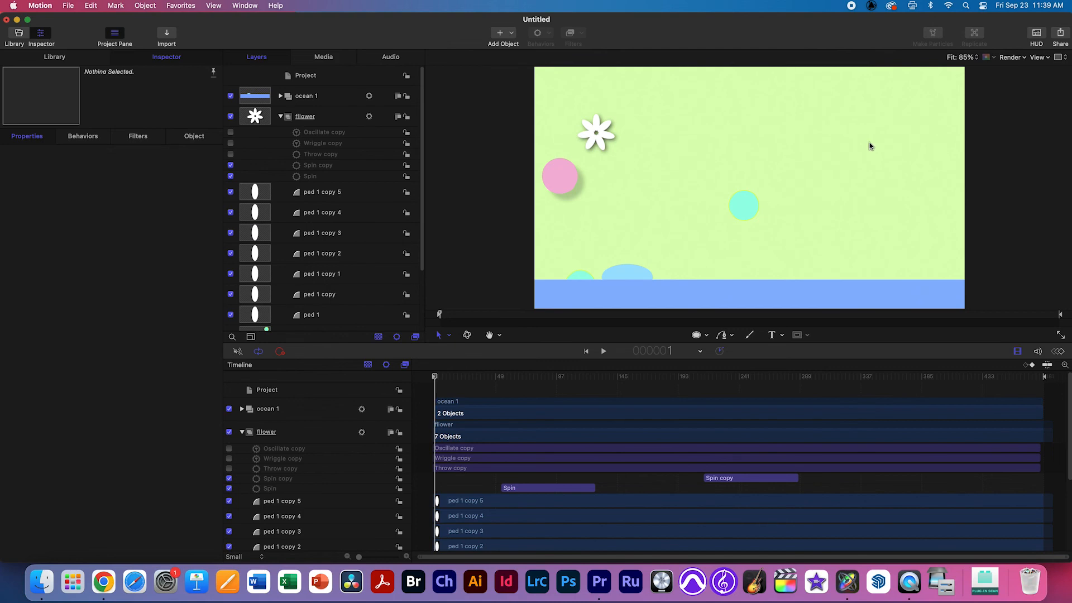
{"action": "left_click", "coordinate": [1061, 37]}
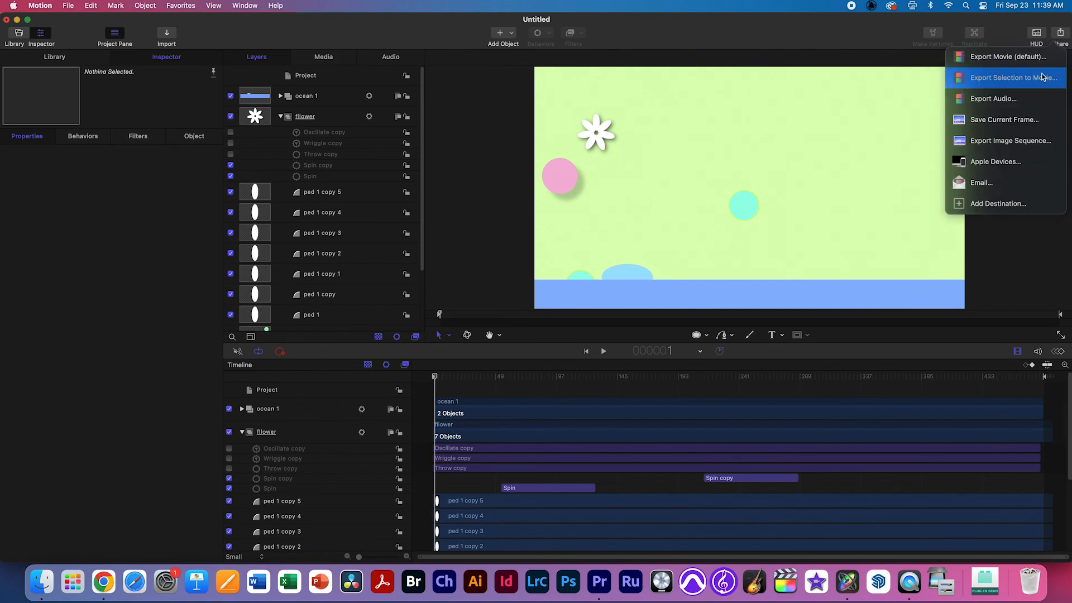
{"action": "left_click", "coordinate": [1042, 77]}
{"action": "key", "text": "Escape"}
Start a movie export of the entire project, setting the video codec to H.264 and the color channels to Color.
{"action": "left_click", "coordinate": [1060, 35]}
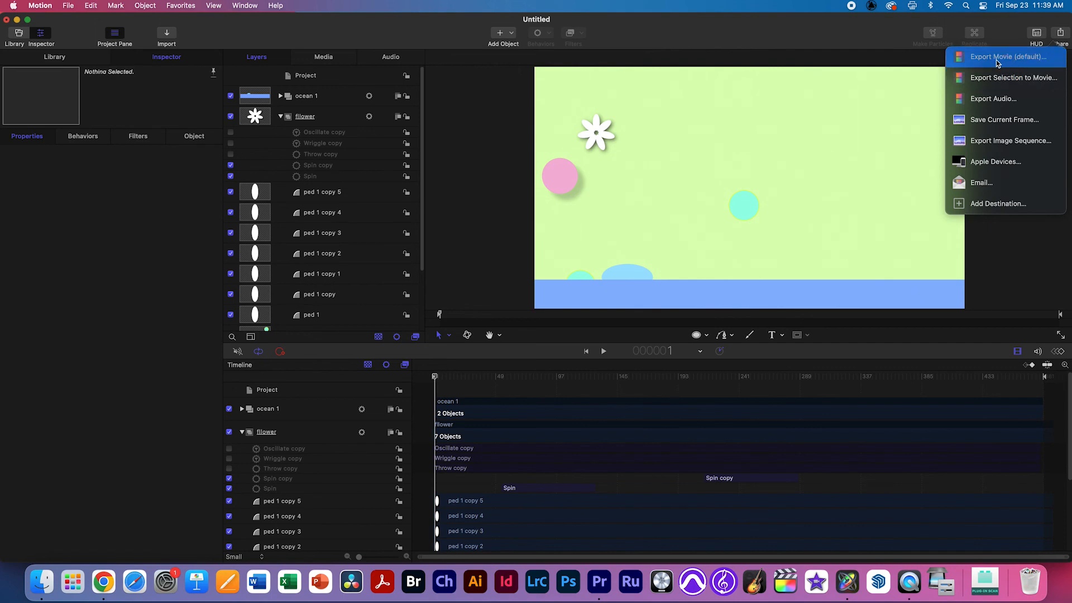
{"action": "left_click", "coordinate": [997, 62]}
{"action": "left_click", "coordinate": [530, 122]}
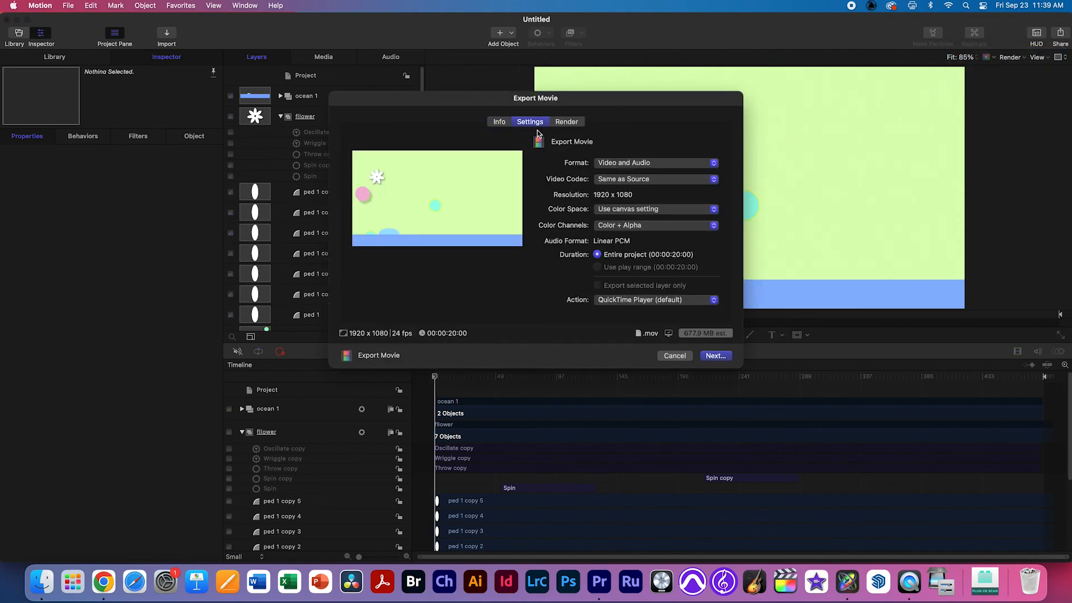
{"action": "left_click", "coordinate": [648, 179]}
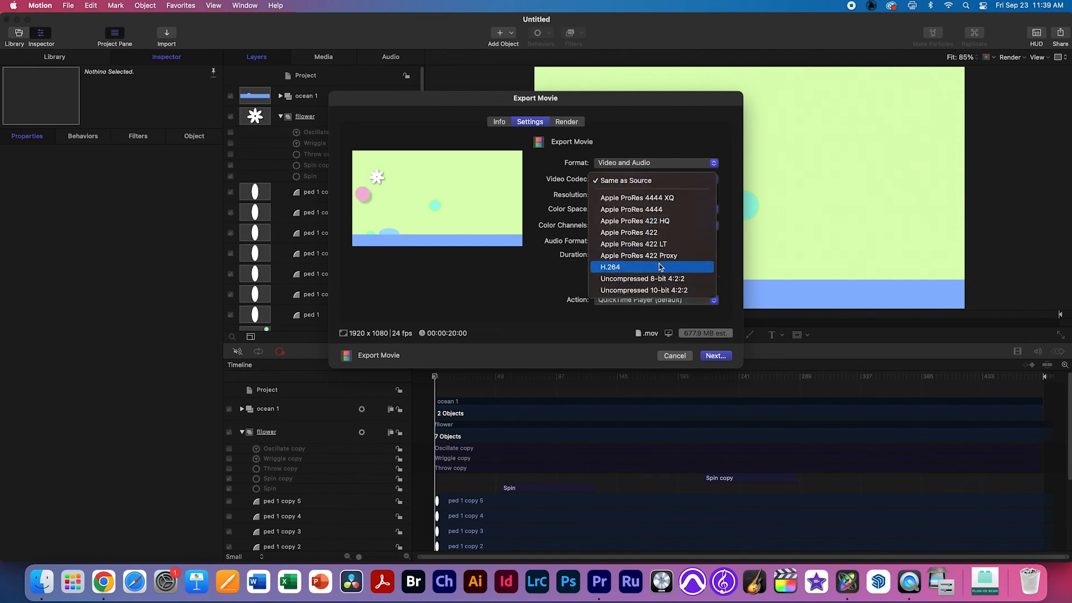
{"action": "left_click", "coordinate": [624, 271]}
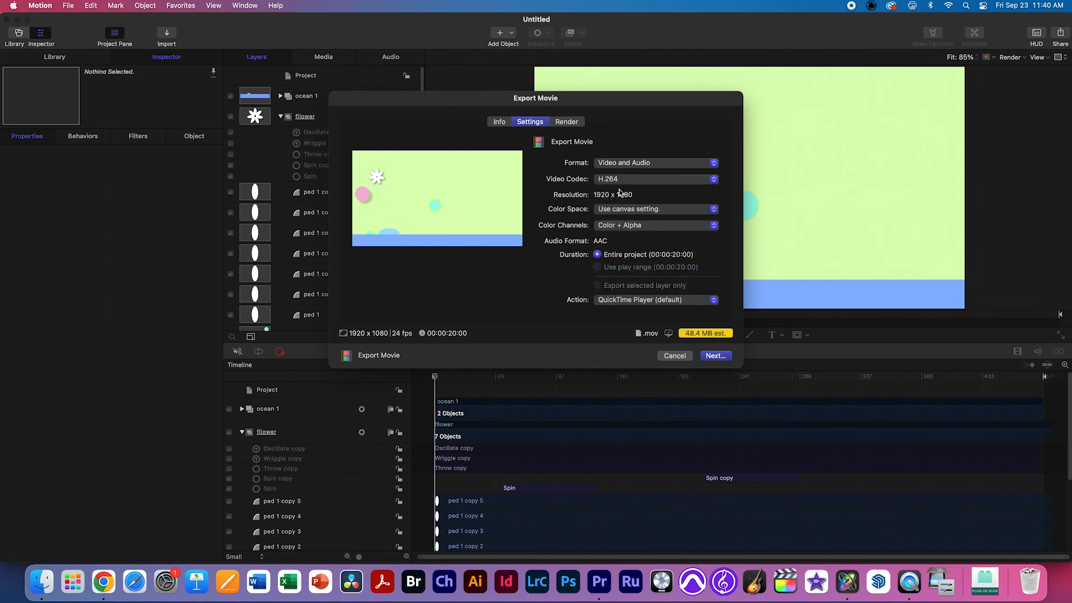
{"action": "left_click", "coordinate": [638, 233]}
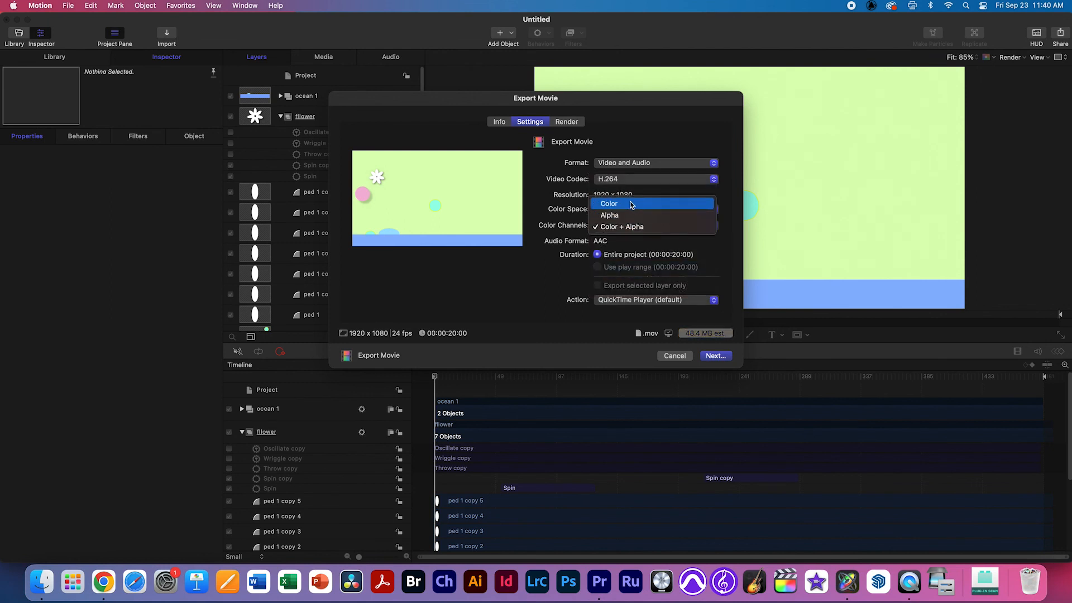
{"action": "left_click", "coordinate": [629, 205]}
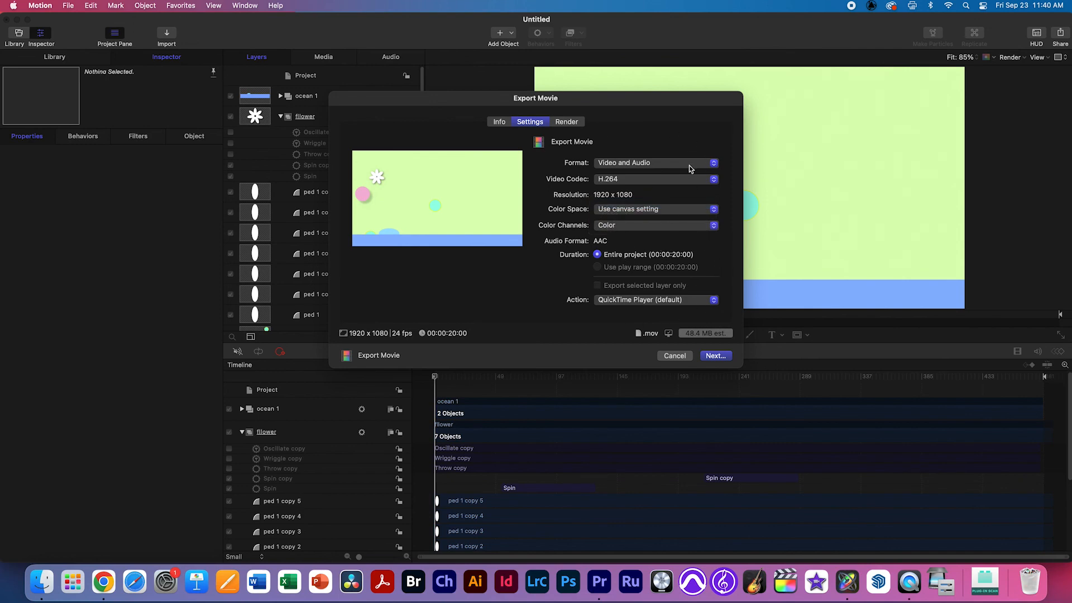
Review the movie export's info, settings and render options, including the available 3D camera choices.
{"action": "left_click", "coordinate": [499, 123]}
{"action": "left_click", "coordinate": [527, 122]}
{"action": "left_click", "coordinate": [612, 225]}
{"action": "left_click", "coordinate": [540, 246]}
{"action": "left_click", "coordinate": [574, 124]}
{"action": "left_click", "coordinate": [597, 166]}
{"action": "left_click", "coordinate": [635, 167]}
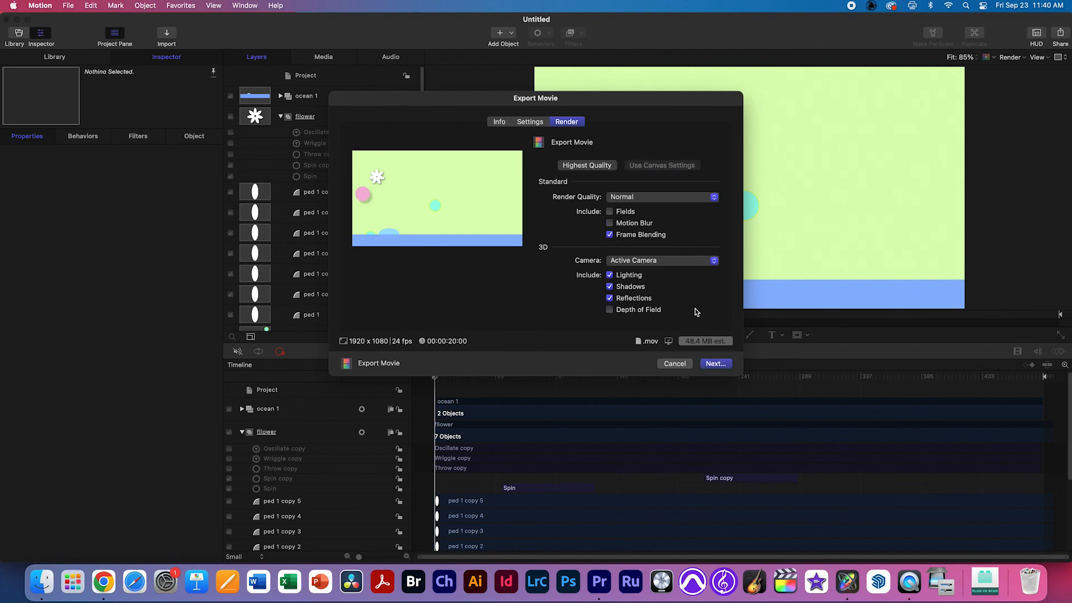
{"action": "left_click", "coordinate": [646, 263]}
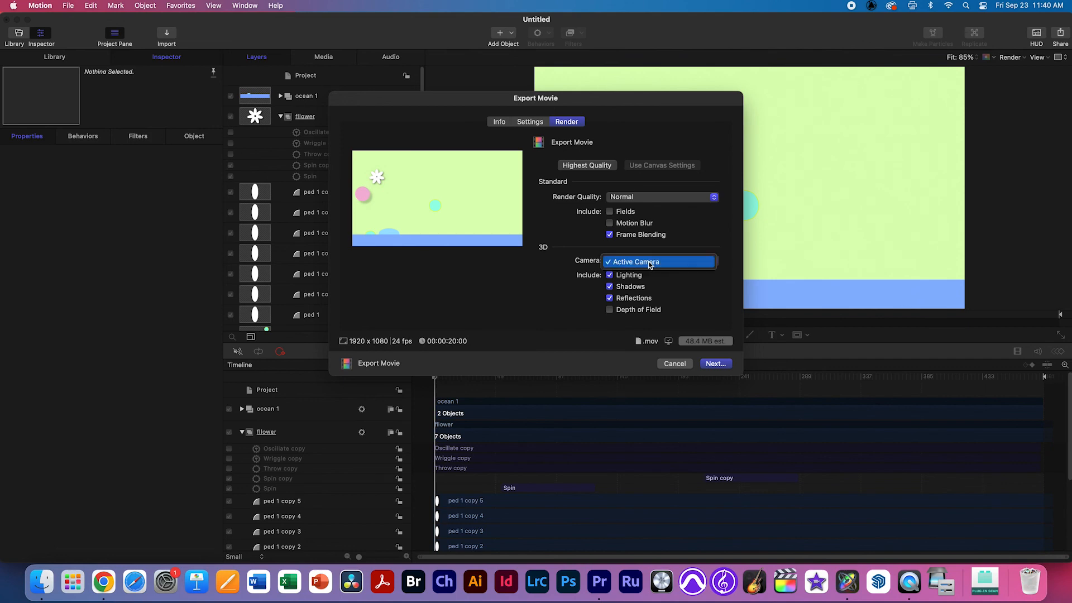
{"action": "left_click", "coordinate": [559, 311]}
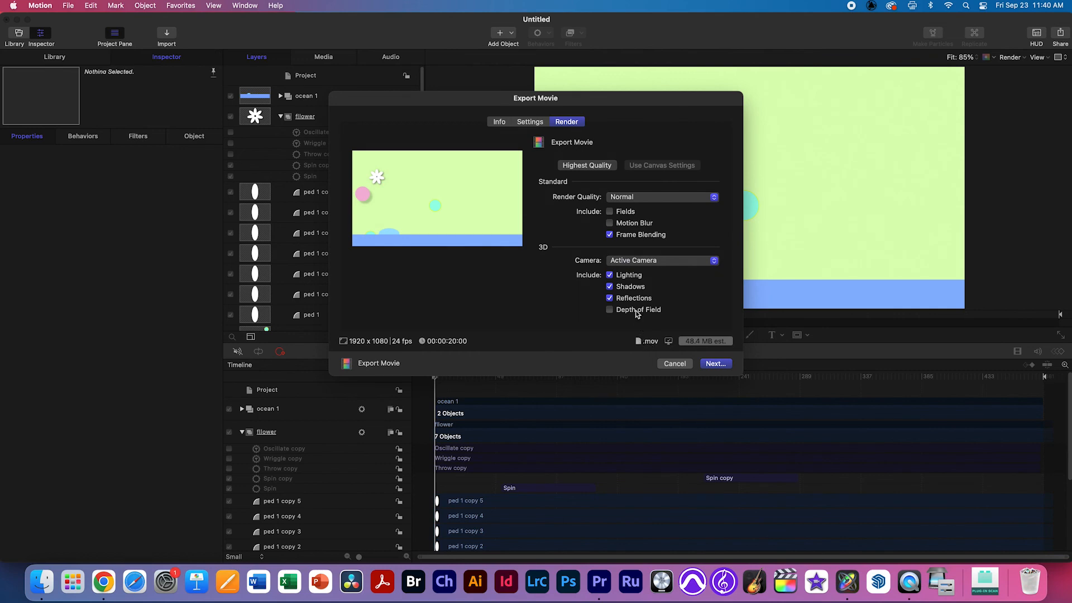
Export the movie to the Desktop as testani and play the finished file in QuickTime Player.
{"action": "left_click", "coordinate": [719, 365]}
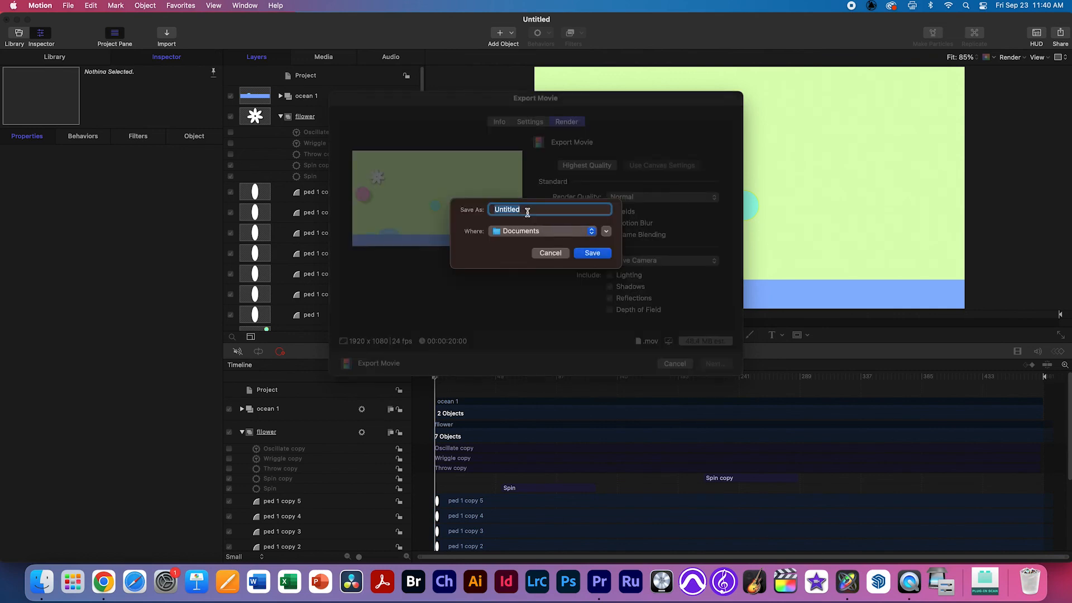
{"action": "left_click", "coordinate": [540, 235]}
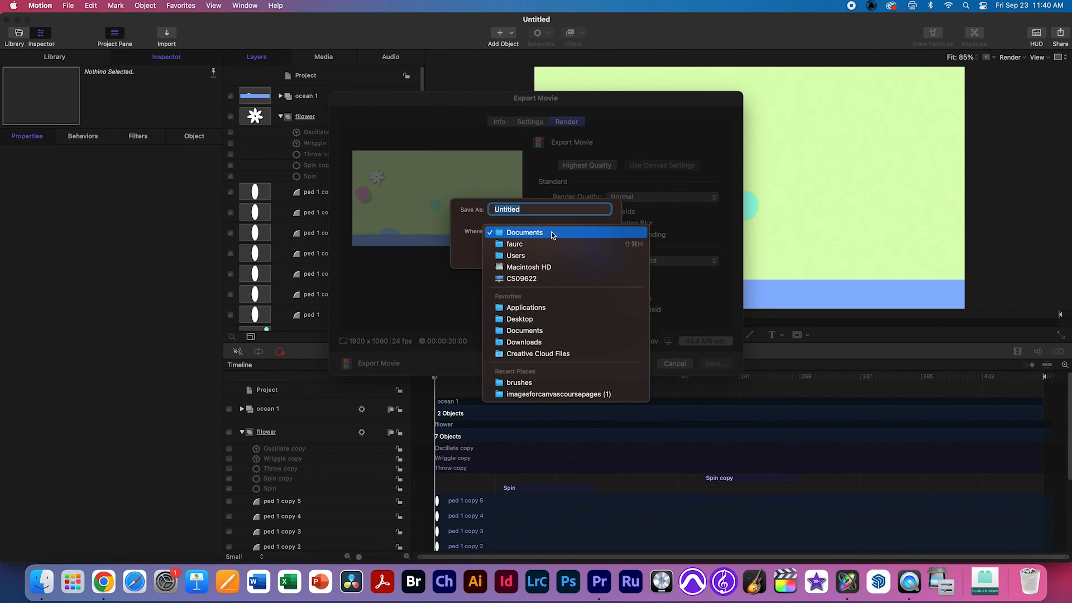
{"action": "left_click", "coordinate": [539, 319]}
{"action": "type", "text": "testani"}
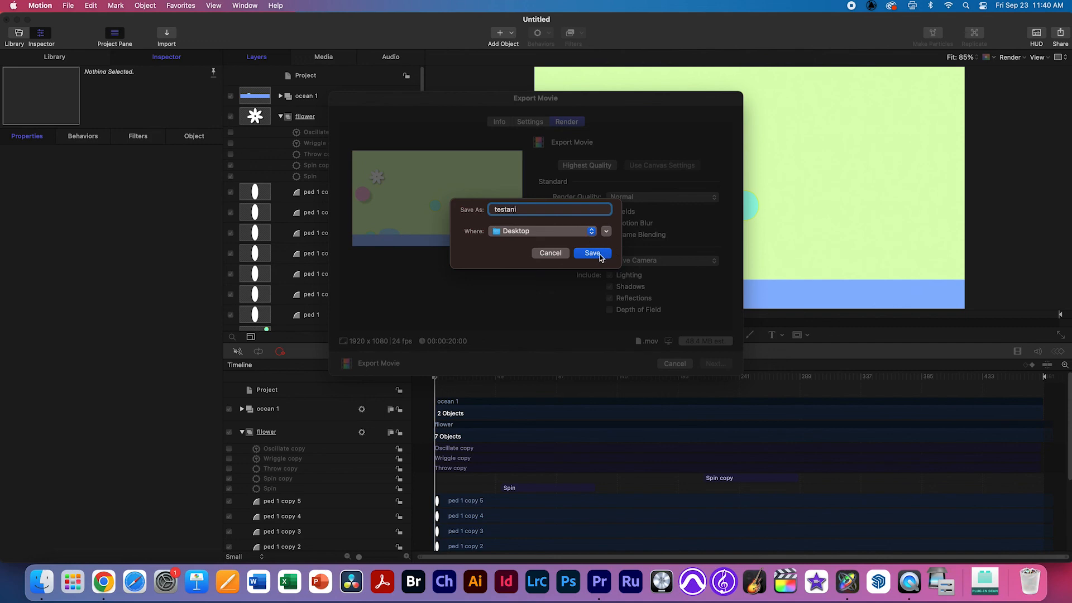
{"action": "left_click", "coordinate": [601, 256]}
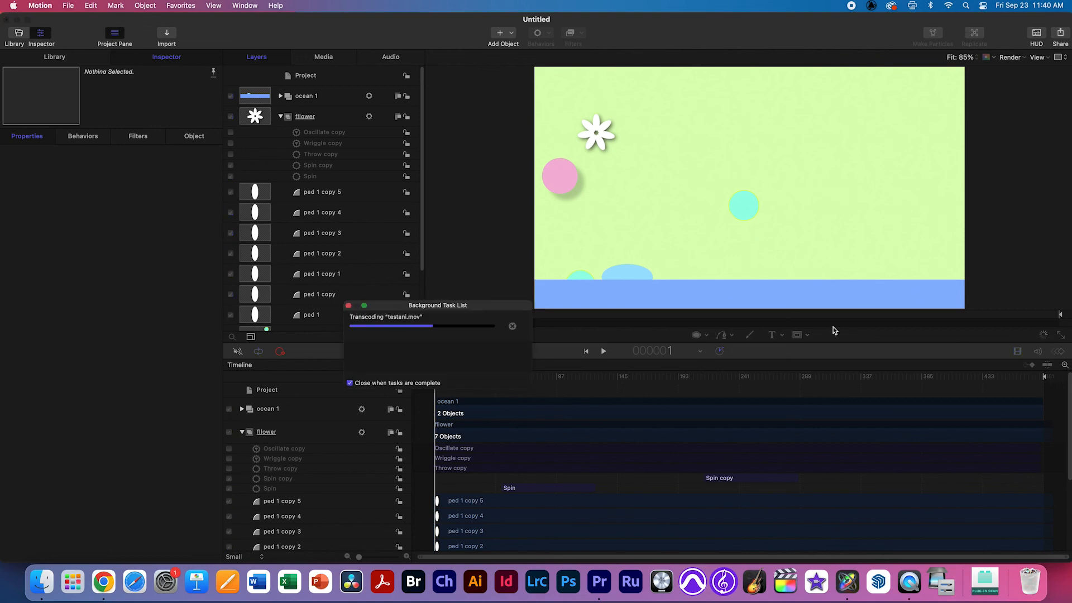
{"action": "left_click_drag", "start_coordinate": [487, 305], "coordinate": [568, 171]}
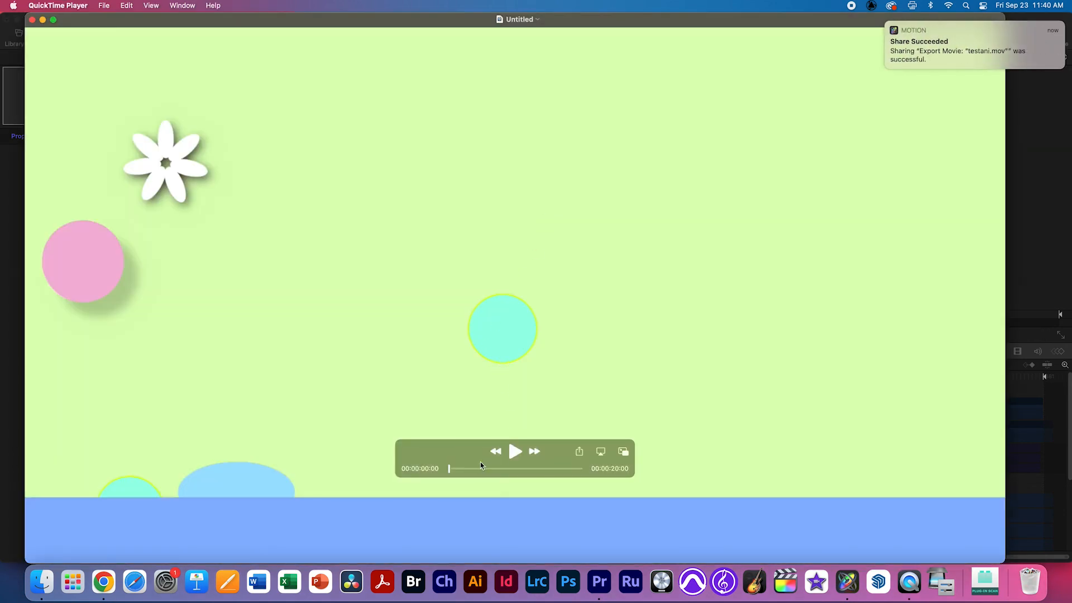
{"action": "key", "text": "space"}
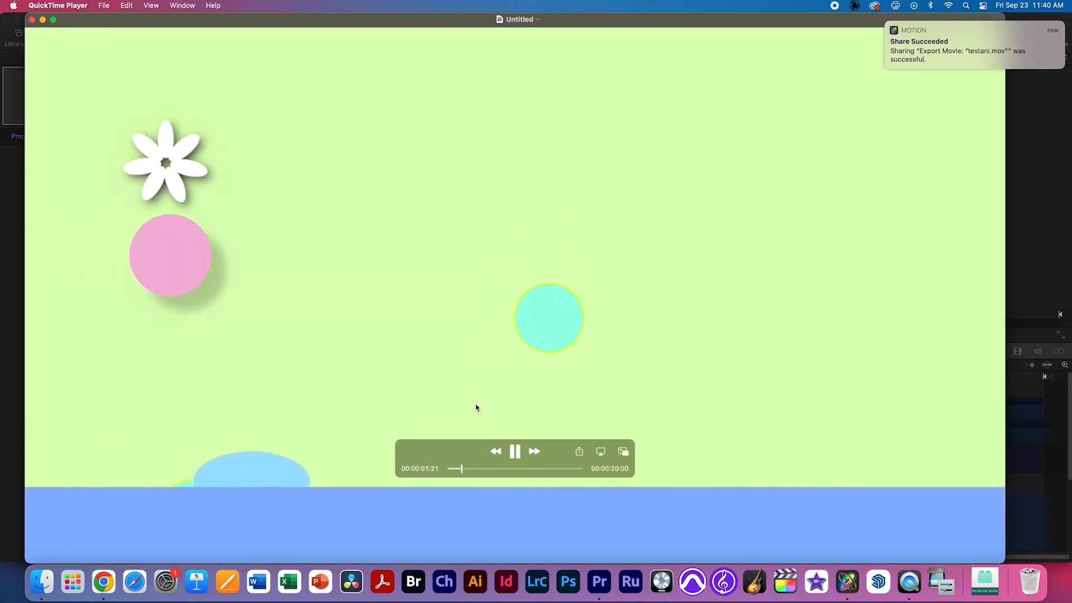